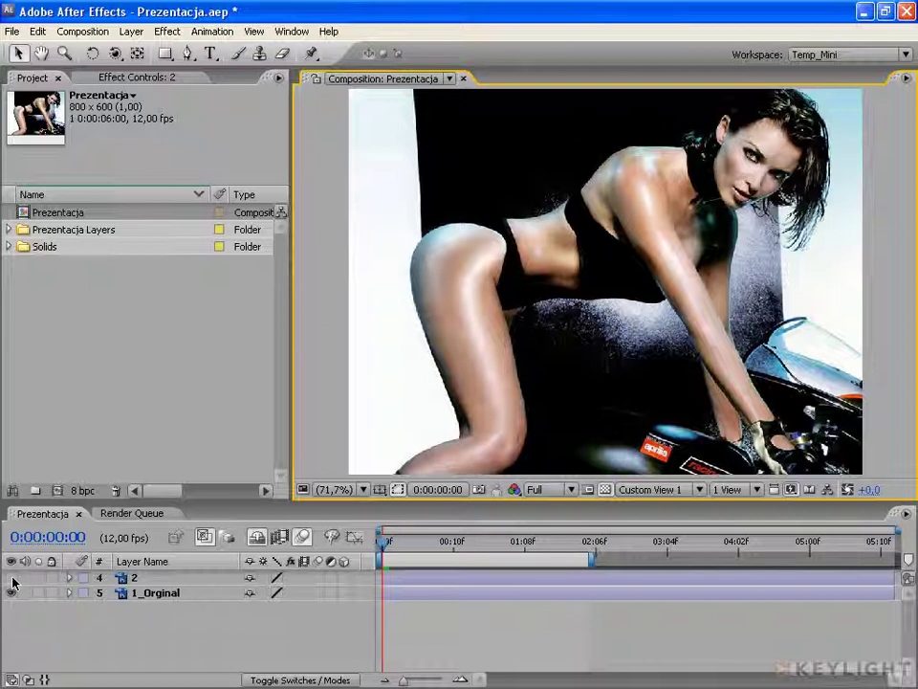
- Reveal the shy layers and hide layers 3, 4 and 5 with their eye switches
{"action": "left_click", "coordinate": [255, 538]}
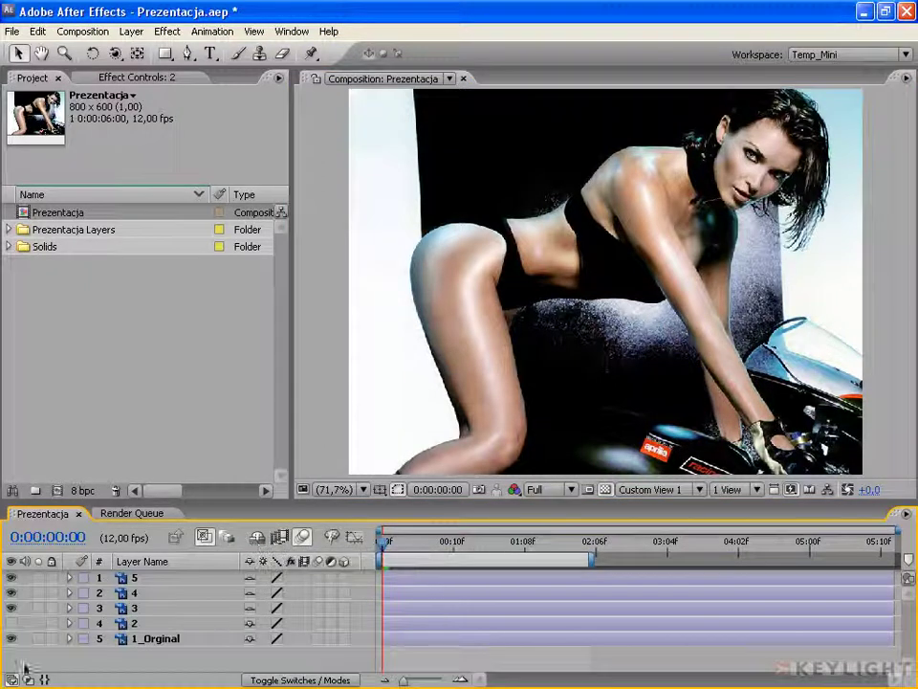
{"action": "left_click", "coordinate": [11, 607]}
{"action": "left_click", "coordinate": [12, 593]}
{"action": "left_click", "coordinate": [11, 579]}
- Select the 1_Orginal layer and cyborg layer 2, and make layer 2 visible
{"action": "left_click", "coordinate": [156, 639]}
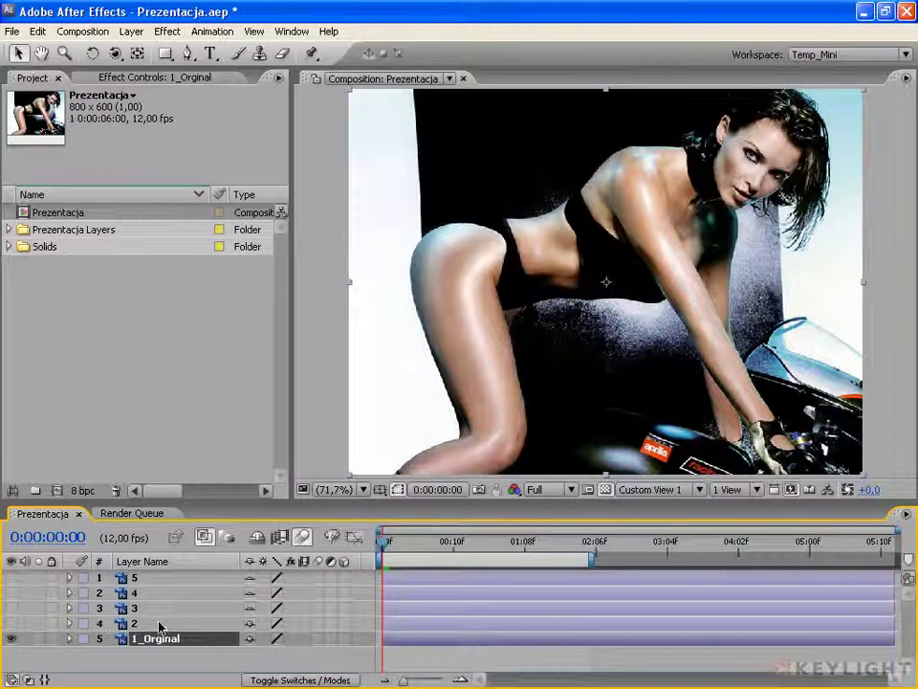
{"action": "left_click", "coordinate": [50, 623]}
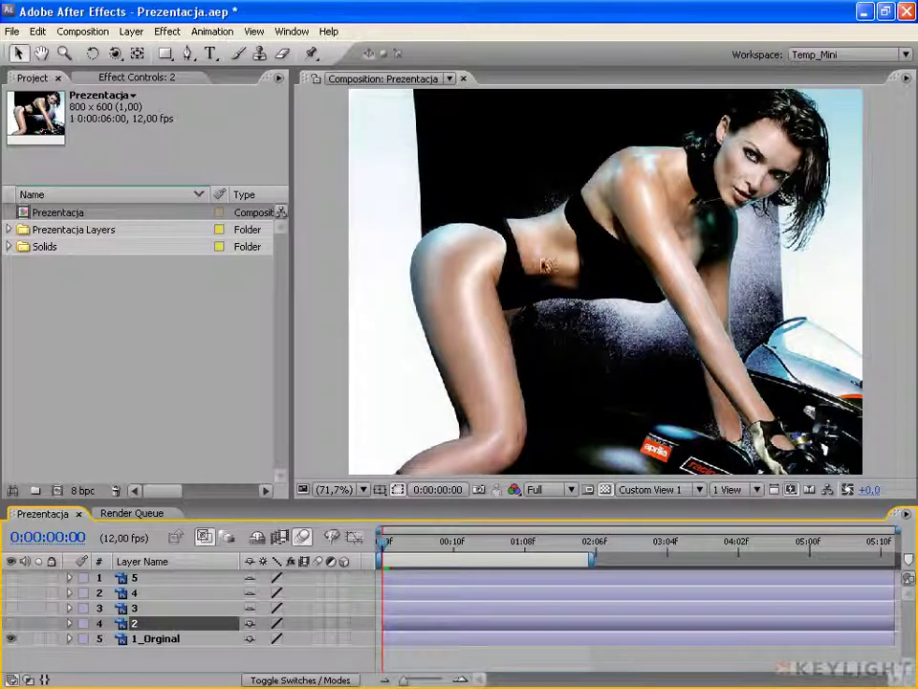
{"action": "left_click", "coordinate": [12, 624]}
- Draw a thin rectangular mask on layer 2 along the composition's left edge using the Rectangle tool
{"action": "key", "text": "q"}
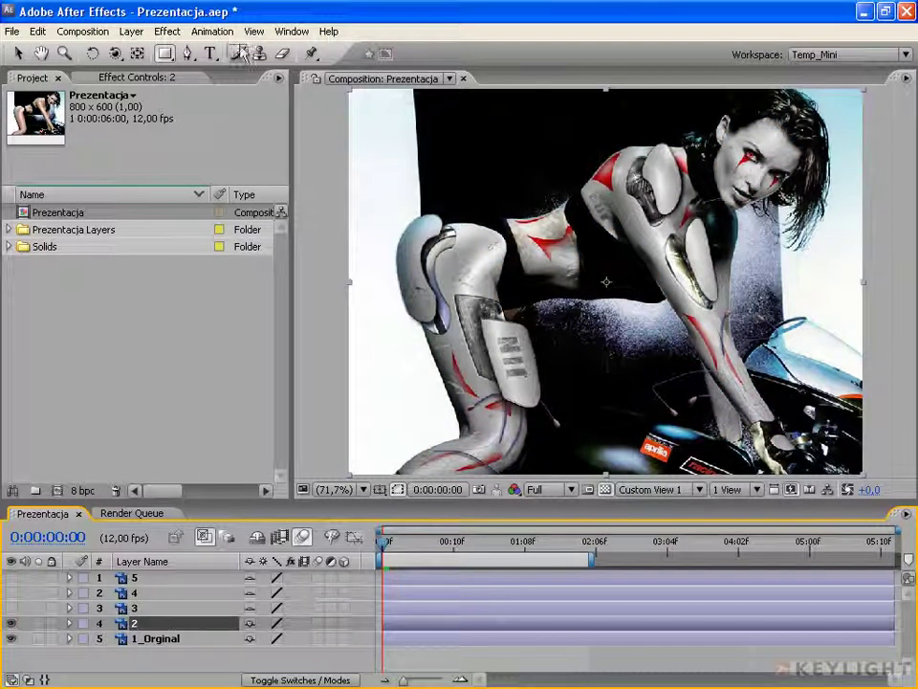
{"action": "mouse_move", "coordinate": [166, 55]}
{"action": "left_mouse_down"}
{"action": "mouse_move", "coordinate": [237, 67]}
{"action": "mouse_move", "coordinate": [236, 58]}
{"action": "left_mouse_up"}
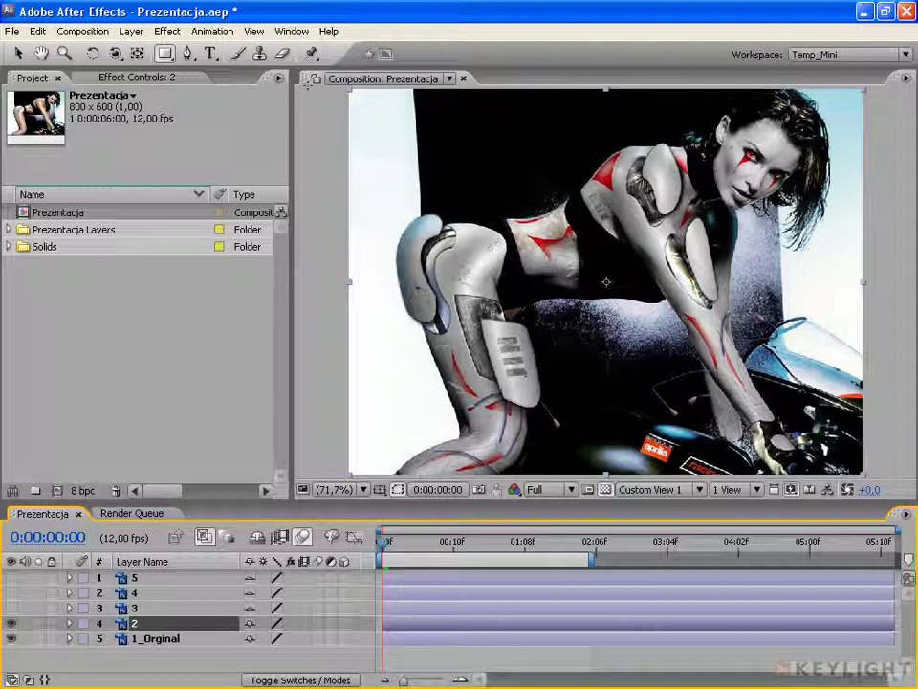
{"action": "mouse_move", "coordinate": [320, 86]}
{"action": "left_mouse_down"}
{"action": "mouse_move", "coordinate": [324, 439]}
{"action": "mouse_move", "coordinate": [343, 477]}
{"action": "left_mouse_up"}
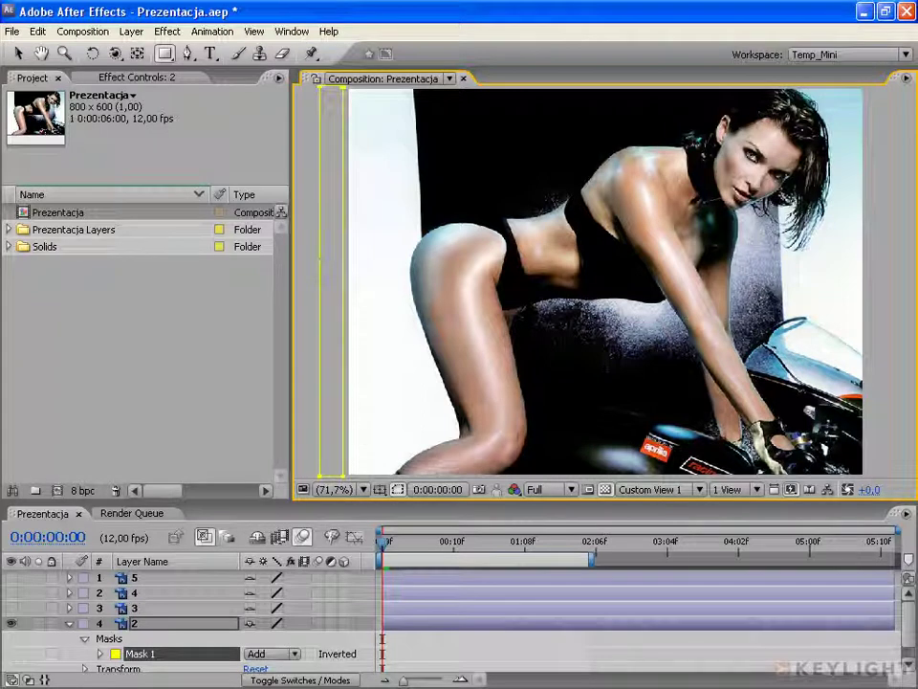
- Reselect layer 2's mask and marquee-select only its left vertices, then zoom to 100%
{"action": "left_click", "coordinate": [19, 55]}
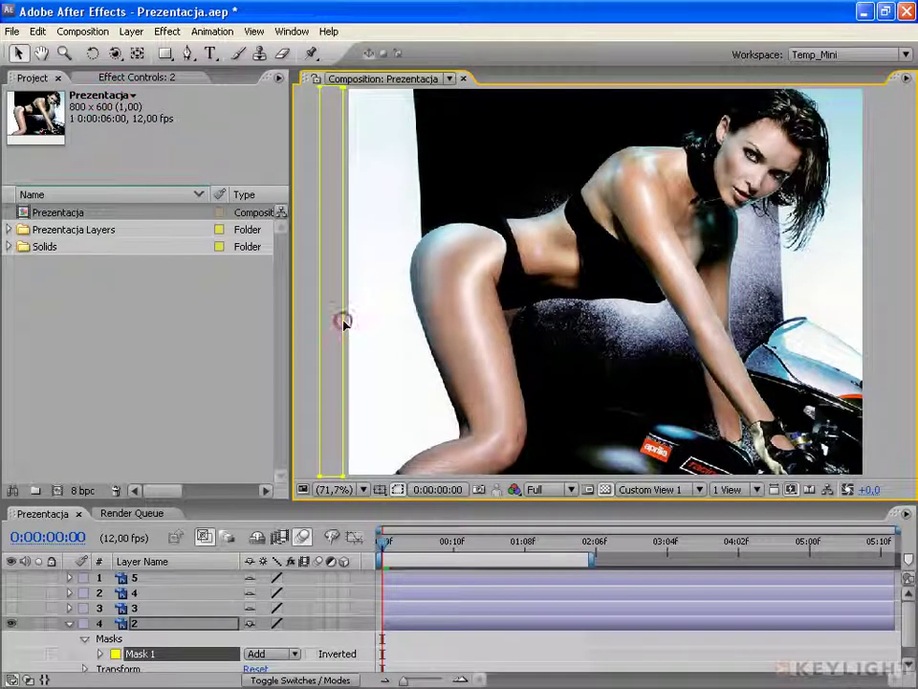
{"action": "left_click_drag", "start_coordinate": [345, 326], "coordinate": [348, 326]}
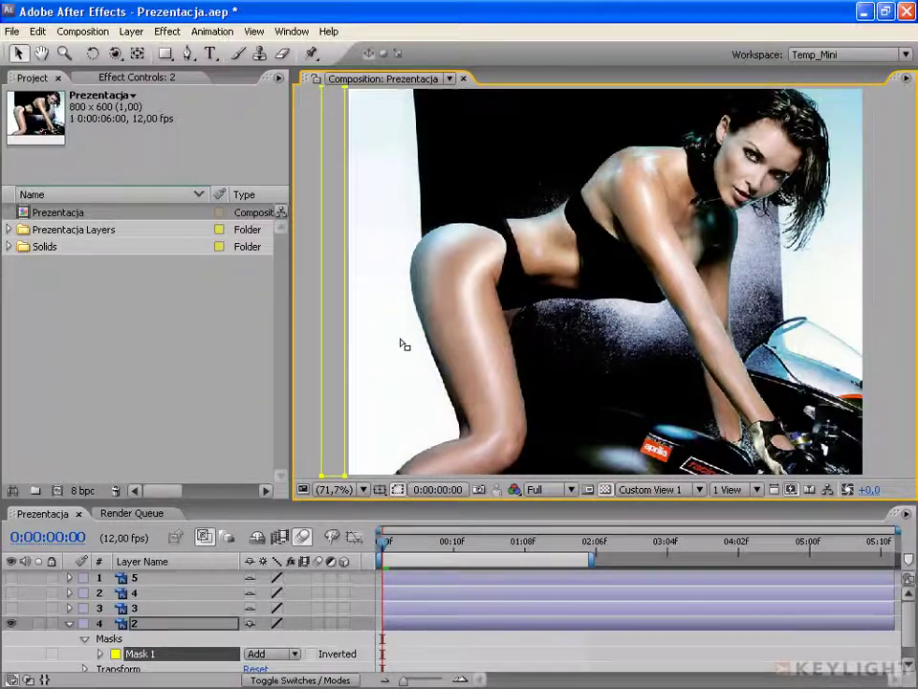
{"action": "key", "text": "comma"}
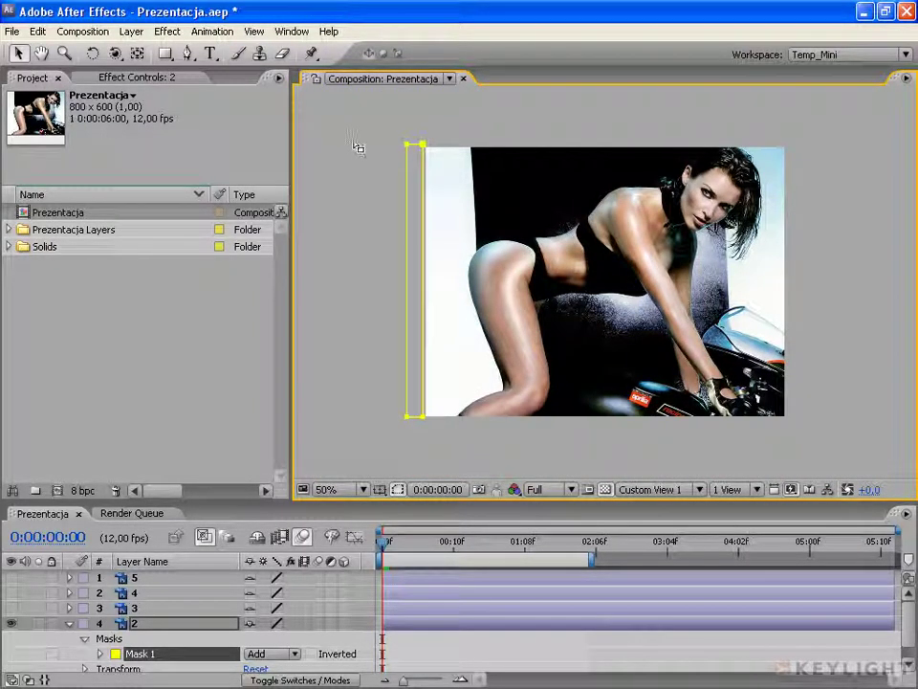
{"action": "left_click", "coordinate": [406, 212]}
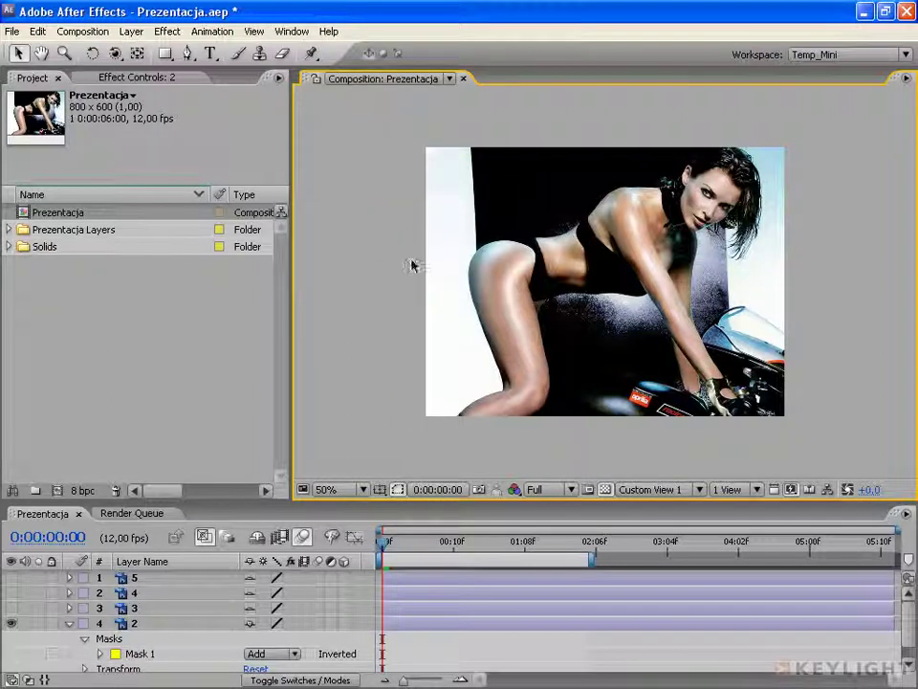
{"action": "left_click", "coordinate": [132, 654]}
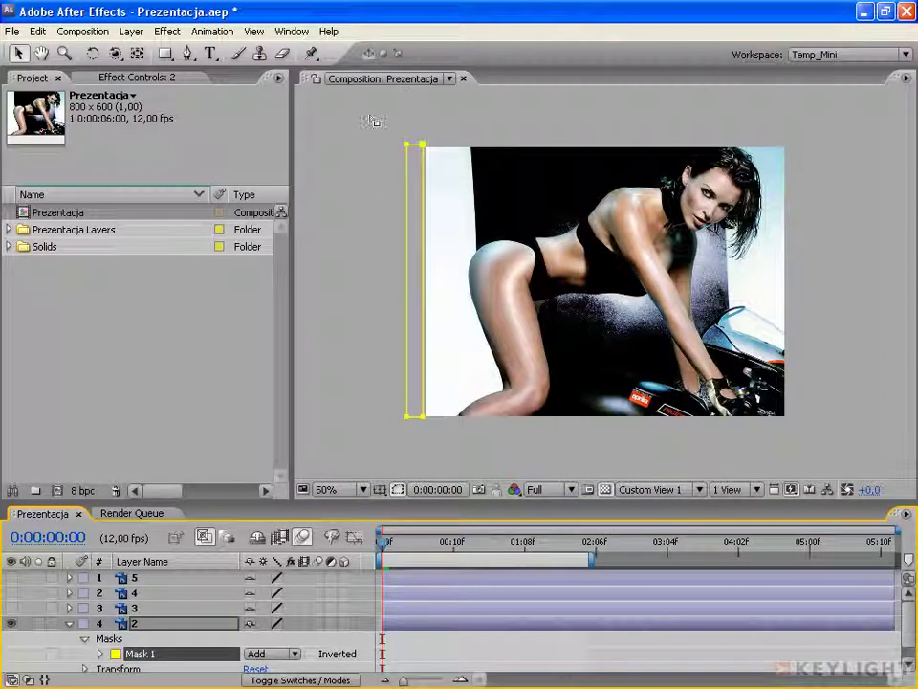
{"action": "left_click_drag", "start_coordinate": [376, 123], "coordinate": [416, 451]}
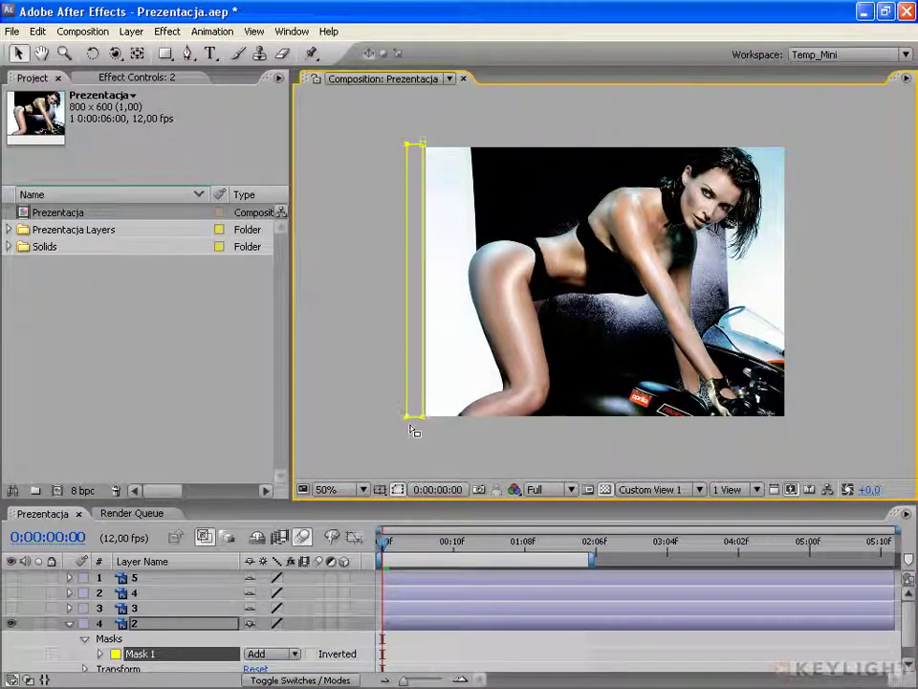
{"action": "key", "text": "period"}
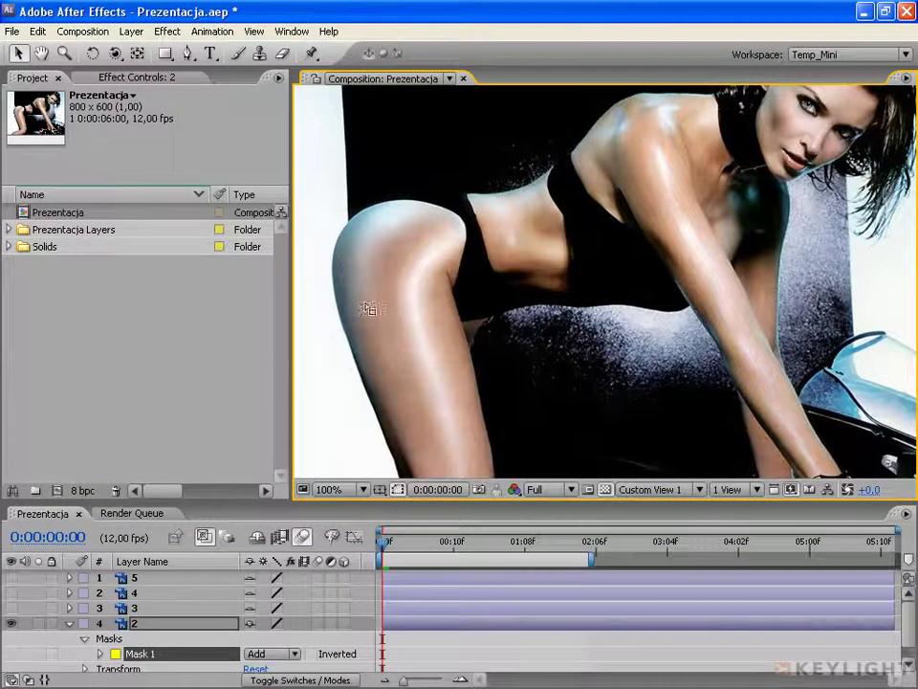
{"action": "left_click_drag", "start_coordinate": [371, 308], "coordinate": [692, 377]}
{"action": "scroll", "coordinate": [668, 318], "scroll_direction": "up", "scroll_amount": 2}
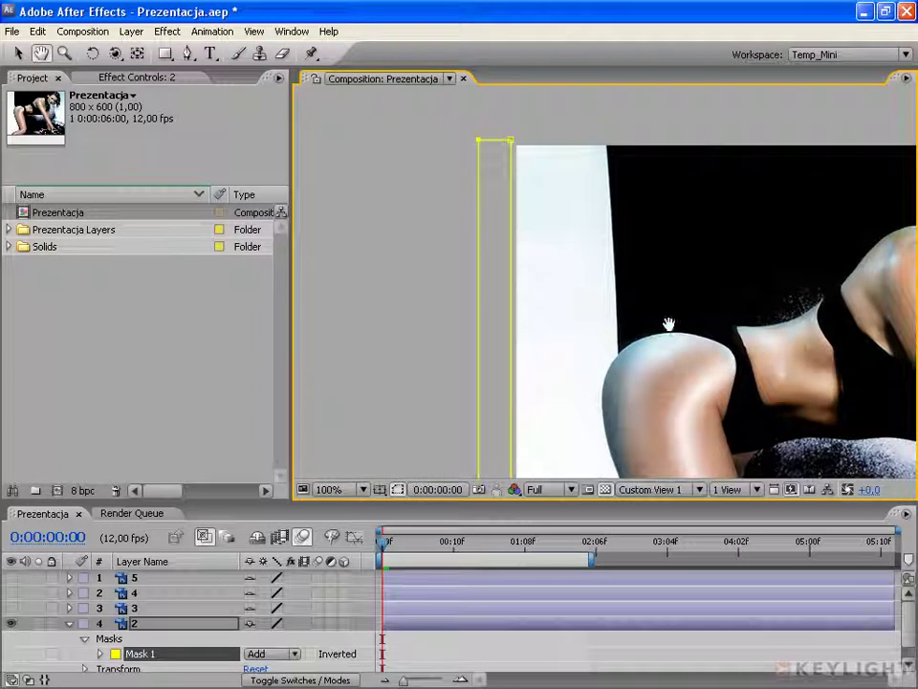
- Drag the mask's left edge onto the photo's edge, inspect the strip, and twirl open Mask 1
{"action": "left_click", "coordinate": [480, 142]}
{"action": "left_click_drag", "start_coordinate": [479, 142], "coordinate": [499, 143]}
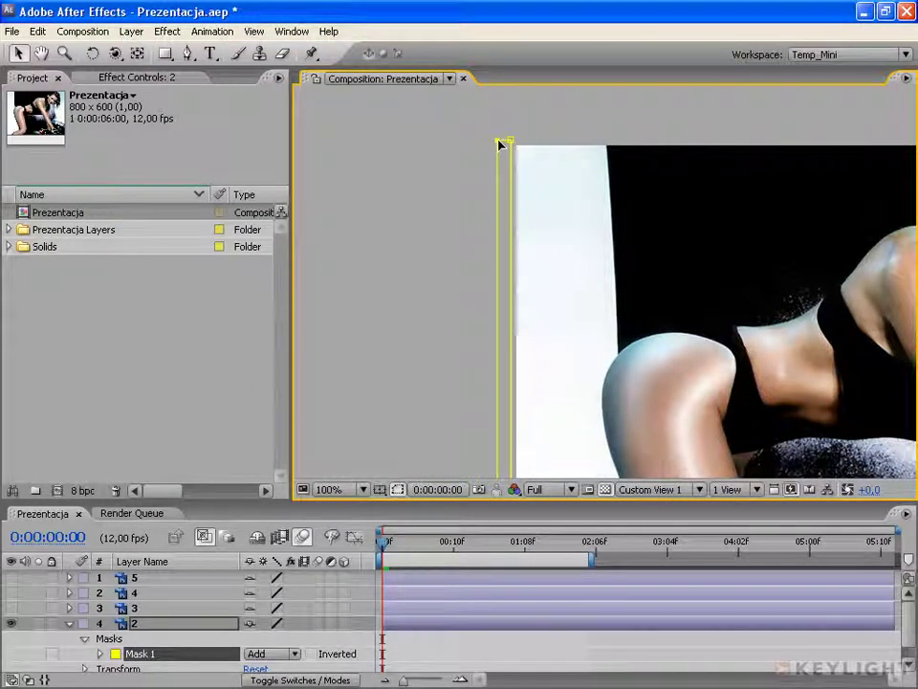
{"action": "key", "text": "h"}
{"action": "mouse_move", "coordinate": [632, 365]}
{"action": "left_mouse_down"}
{"action": "mouse_move", "coordinate": [483, 144]}
{"action": "mouse_move", "coordinate": [496, 197]}
{"action": "left_mouse_up"}
{"action": "key", "text": "comma"}
{"action": "left_click_drag", "start_coordinate": [619, 193], "coordinate": [520, 231]}
{"action": "key", "text": "v"}
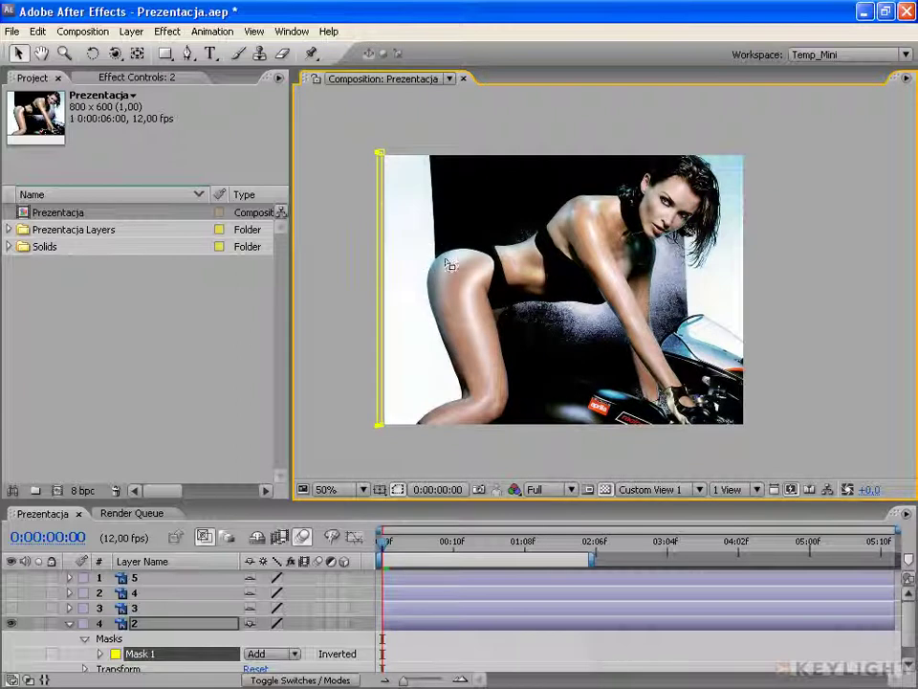
{"action": "key", "text": "z"}
{"action": "left_click", "coordinate": [420, 253]}
{"action": "key", "text": "h"}
{"action": "mouse_move", "coordinate": [575, 275]}
{"action": "left_mouse_down"}
{"action": "mouse_move", "coordinate": [588, 311]}
{"action": "mouse_move", "coordinate": [328, 301]}
{"action": "left_mouse_up"}
{"action": "key", "text": "comma"}
{"action": "key", "text": "v"}
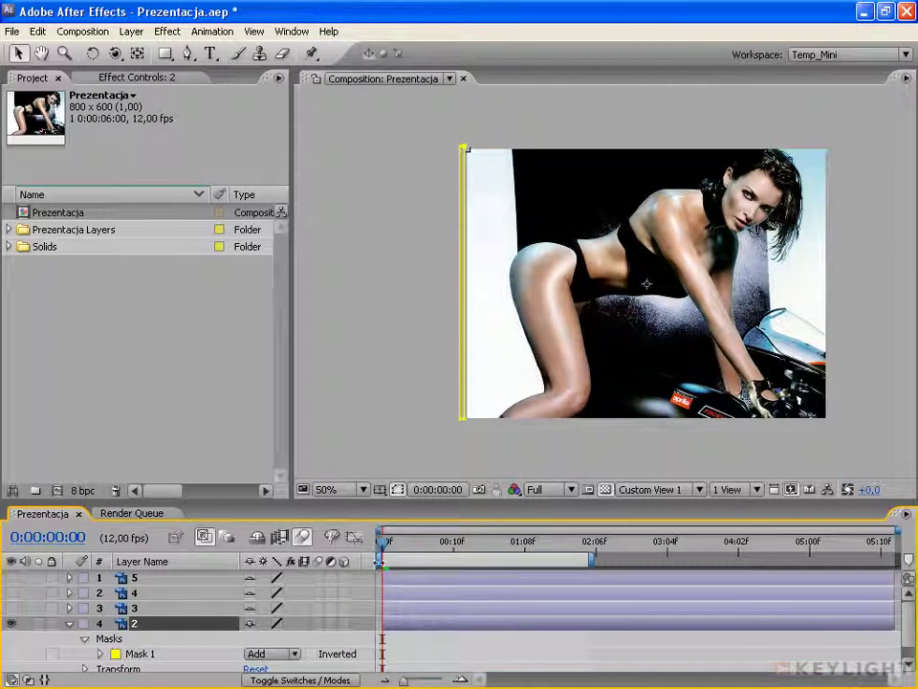
{"action": "left_click", "coordinate": [139, 654]}
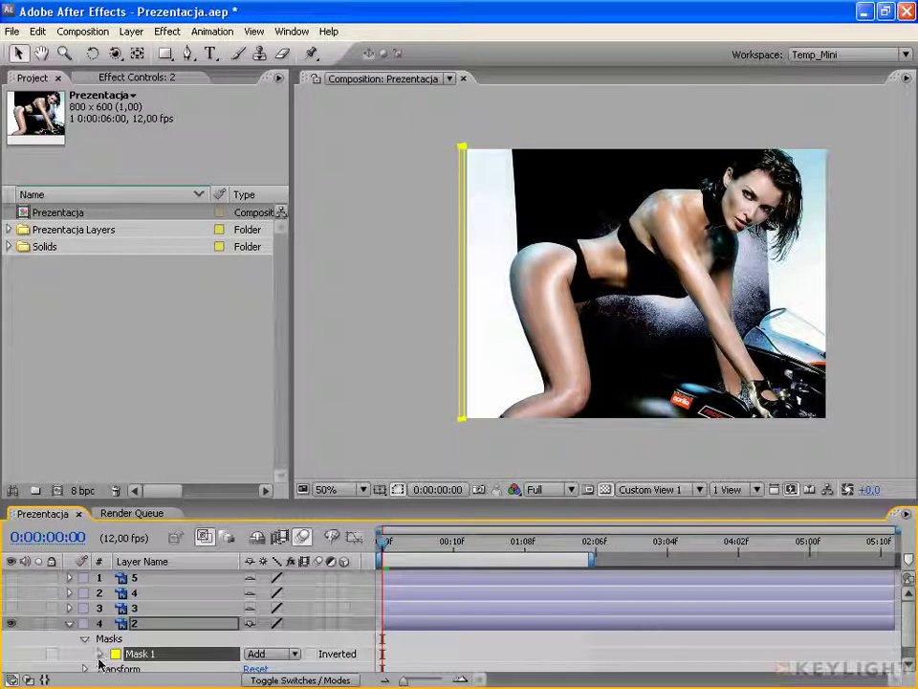
{"action": "left_click", "coordinate": [100, 654]}
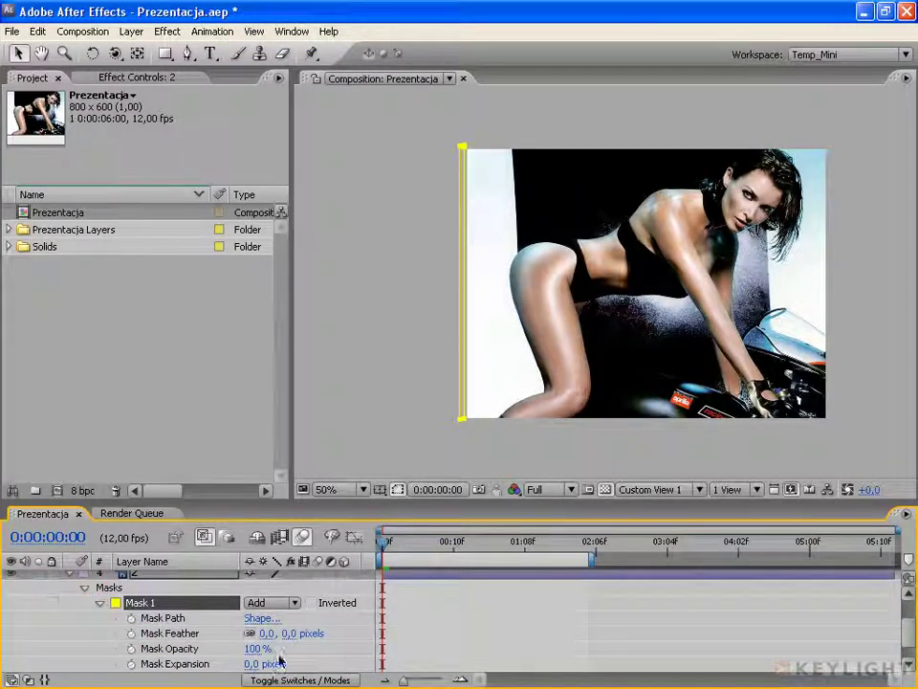
- Add a Mask Path keyframe at 0:00:00:00, then end the work area at frame 8
{"action": "left_click", "coordinate": [172, 620]}
{"action": "left_click", "coordinate": [132, 618]}
{"action": "left_click", "coordinate": [132, 618]}
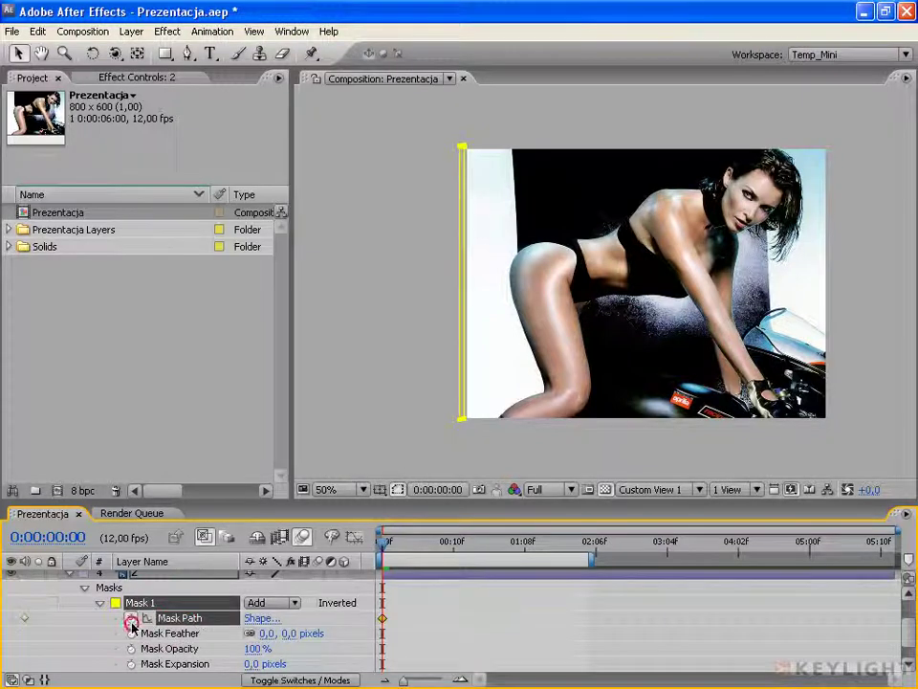
{"action": "left_click_drag", "start_coordinate": [383, 547], "coordinate": [439, 547]}
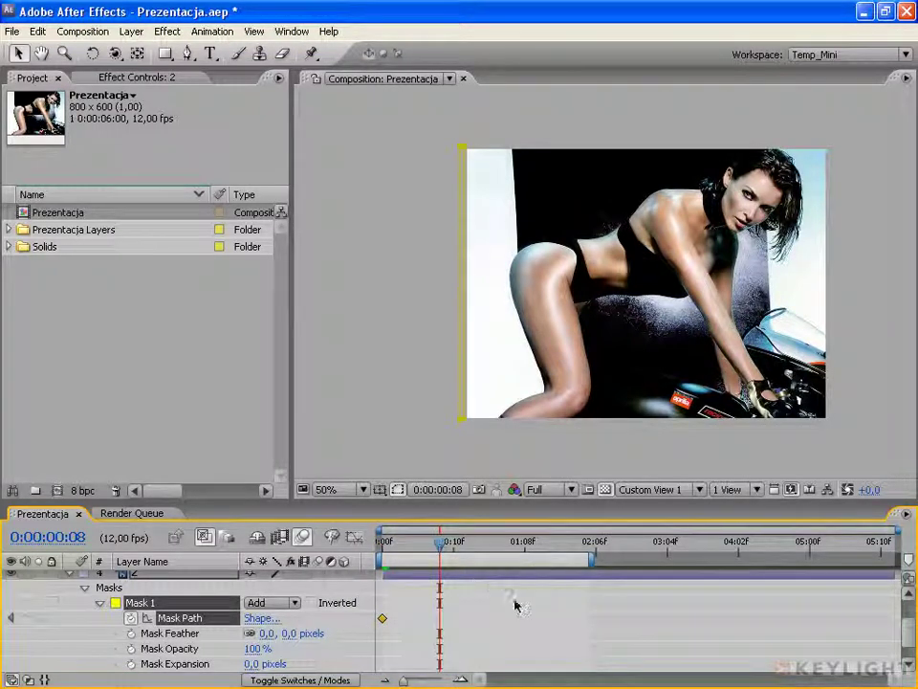
{"action": "key", "text": "n"}
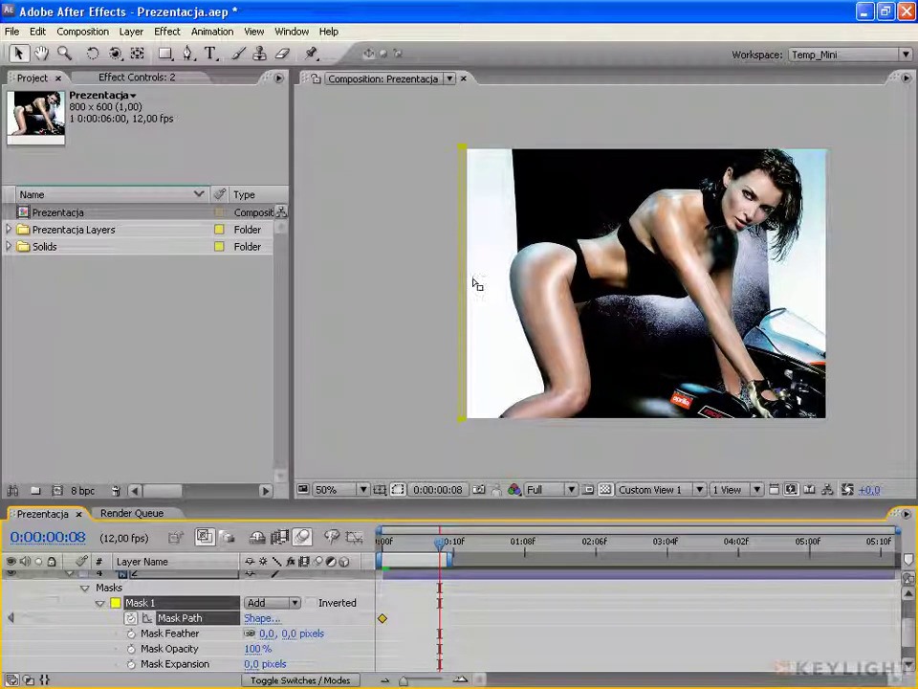
{"action": "key", "text": "period"}
{"action": "key", "text": "comma"}
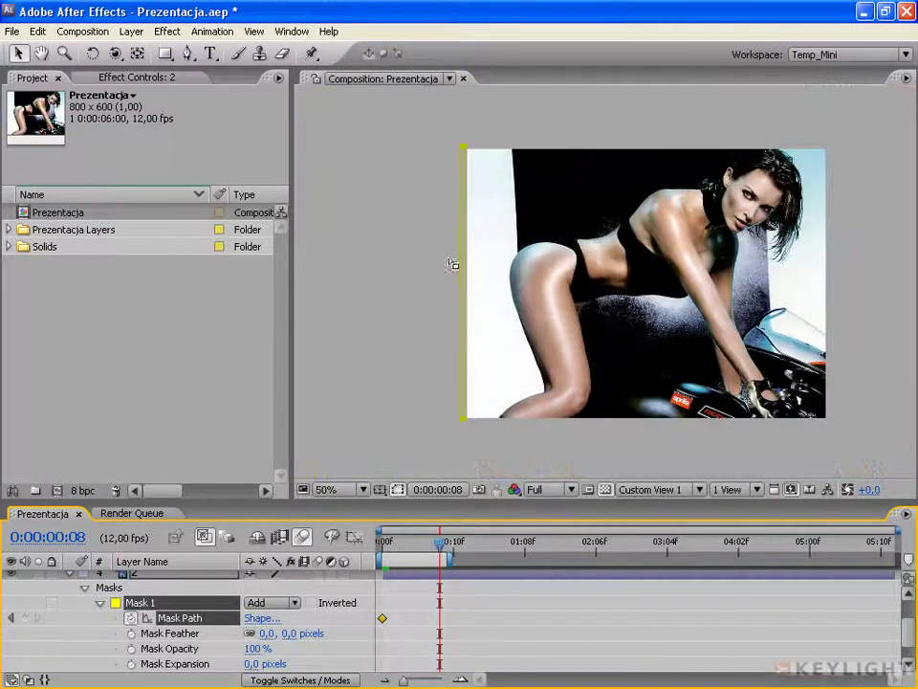
- At frame 8, stretch the mask's right edge across the full photo in a maximised viewer
{"action": "key", "text": "grave"}
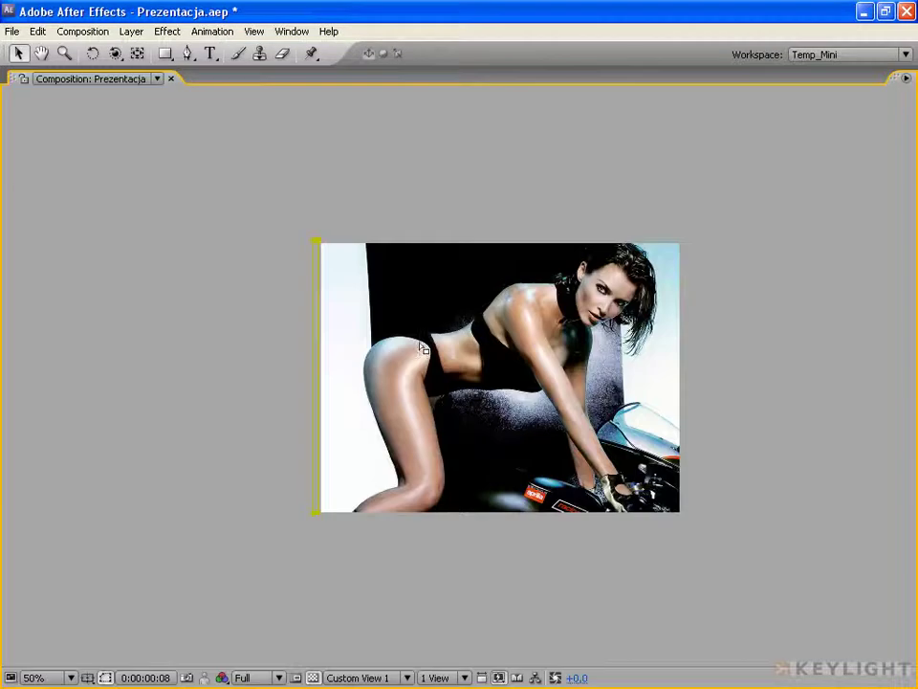
{"action": "key", "text": "period"}
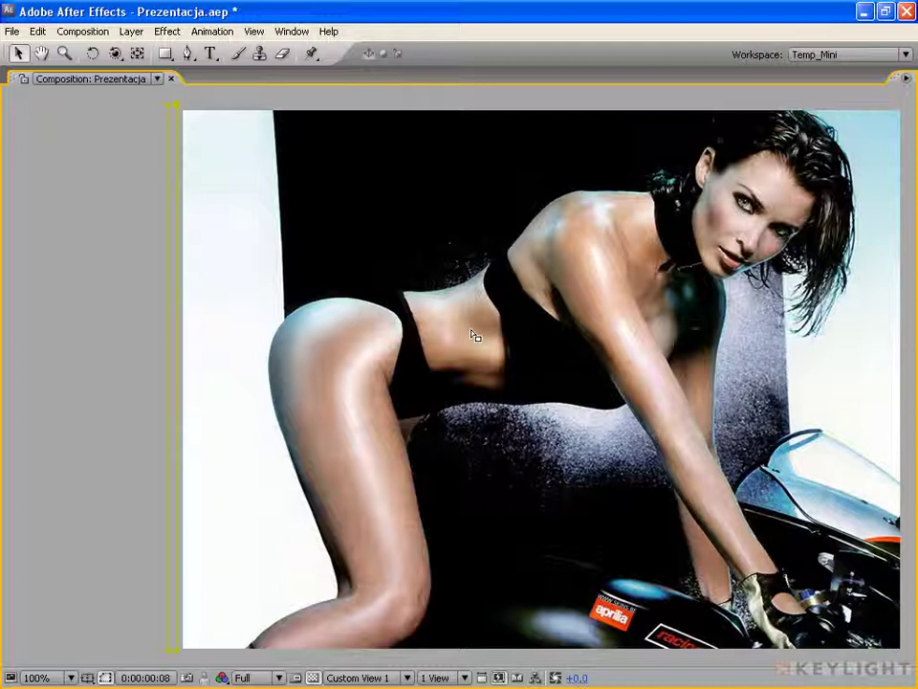
{"action": "left_click", "coordinate": [181, 328]}
{"action": "left_click_drag", "start_coordinate": [181, 326], "coordinate": [211, 324]}
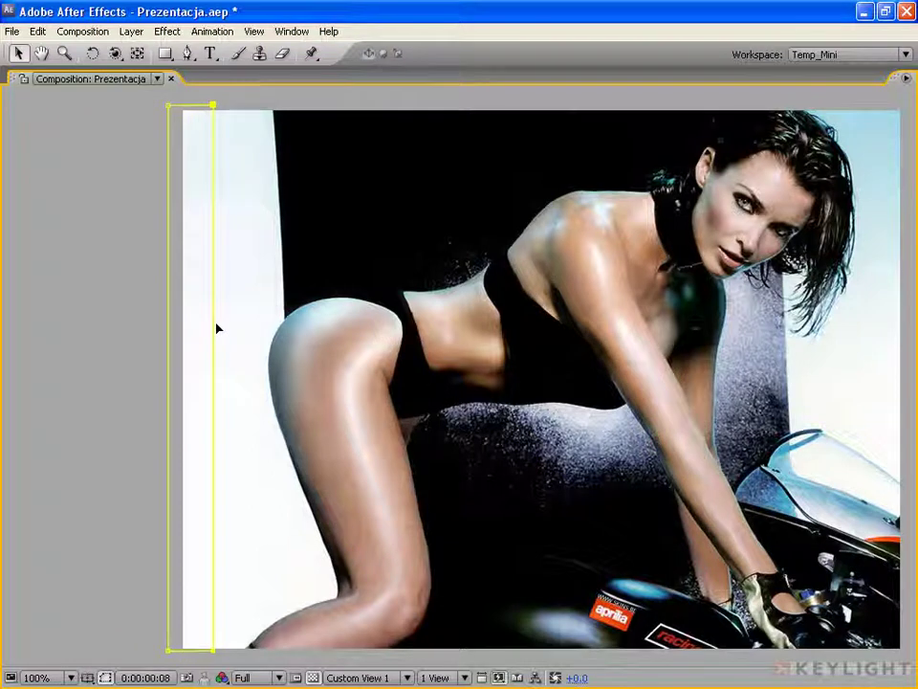
{"action": "mouse_move", "coordinate": [218, 328]}
{"action": "left_mouse_down"}
{"action": "mouse_move", "coordinate": [350, 335]}
{"action": "mouse_move", "coordinate": [882, 321]}
{"action": "left_mouse_up"}
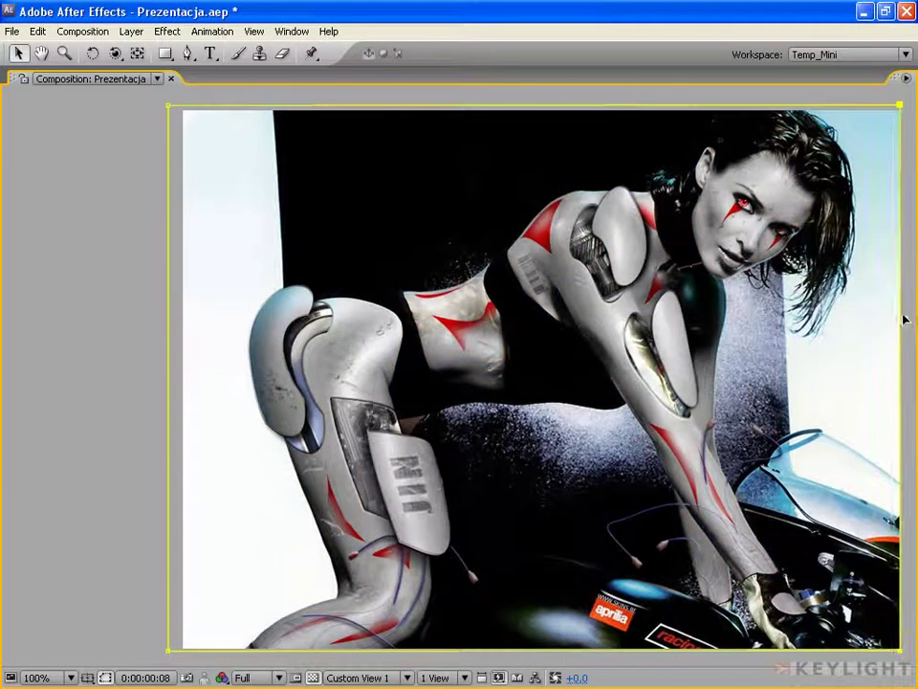
{"action": "left_click_drag", "start_coordinate": [882, 320], "coordinate": [888, 323]}
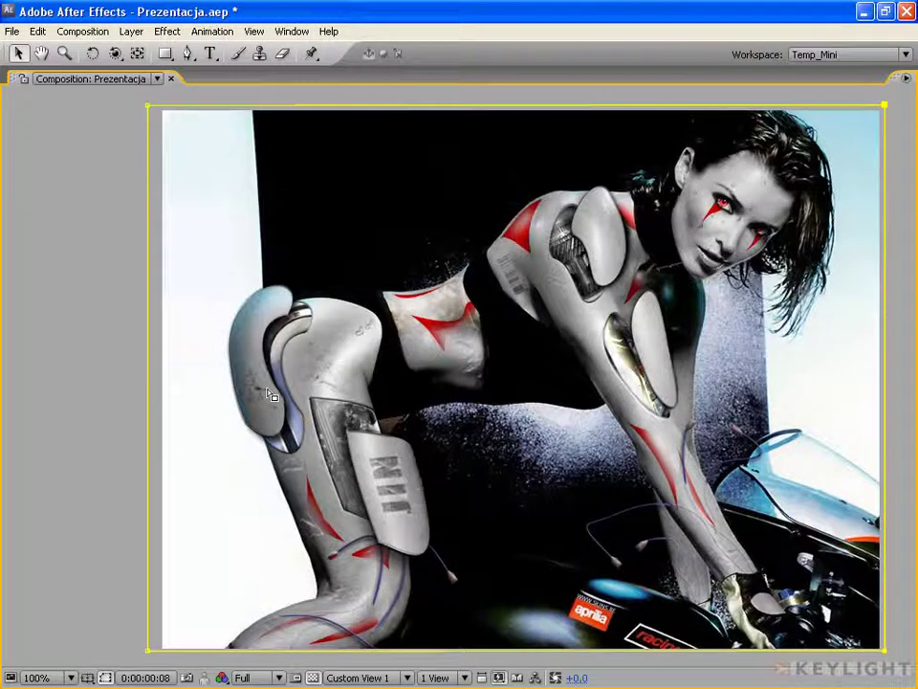
{"action": "key", "text": "comma"}
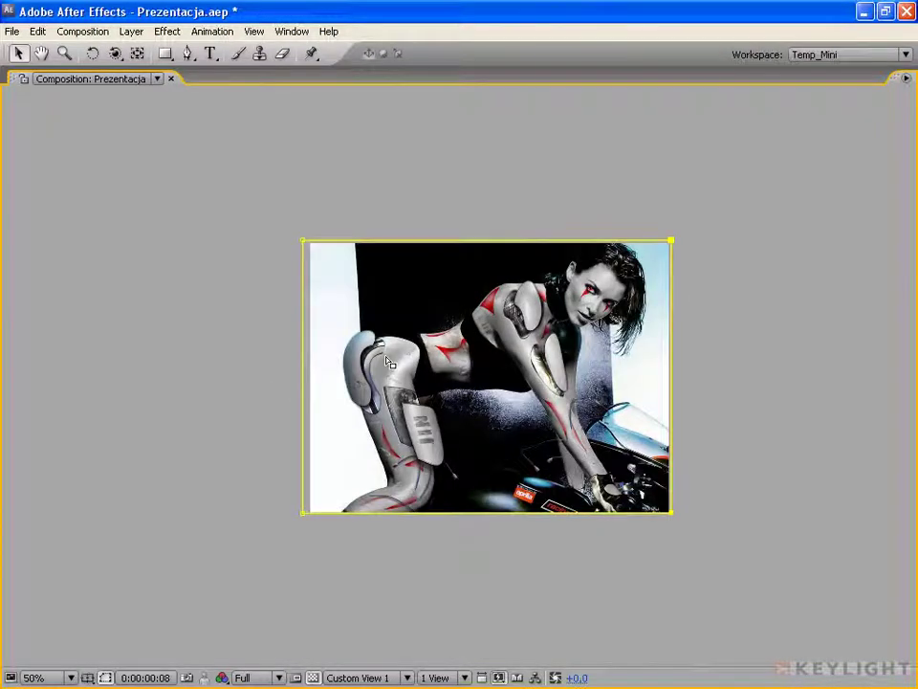
{"action": "key", "text": "grave"}
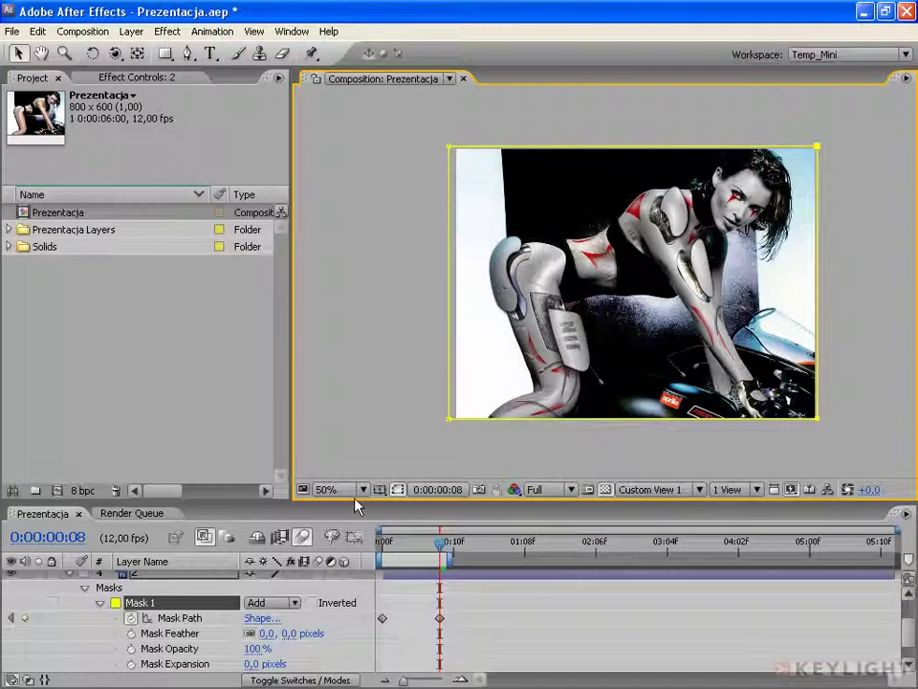
- Preview the mask wipe and set the viewer magnification to 100%
{"action": "key", "text": "space"}
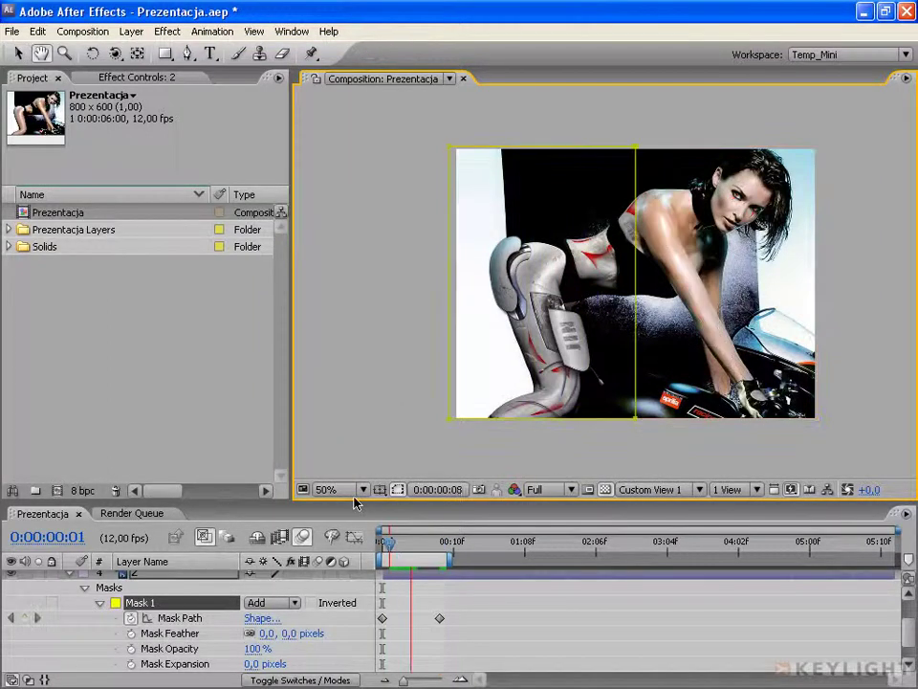
{"action": "key", "text": "space"}
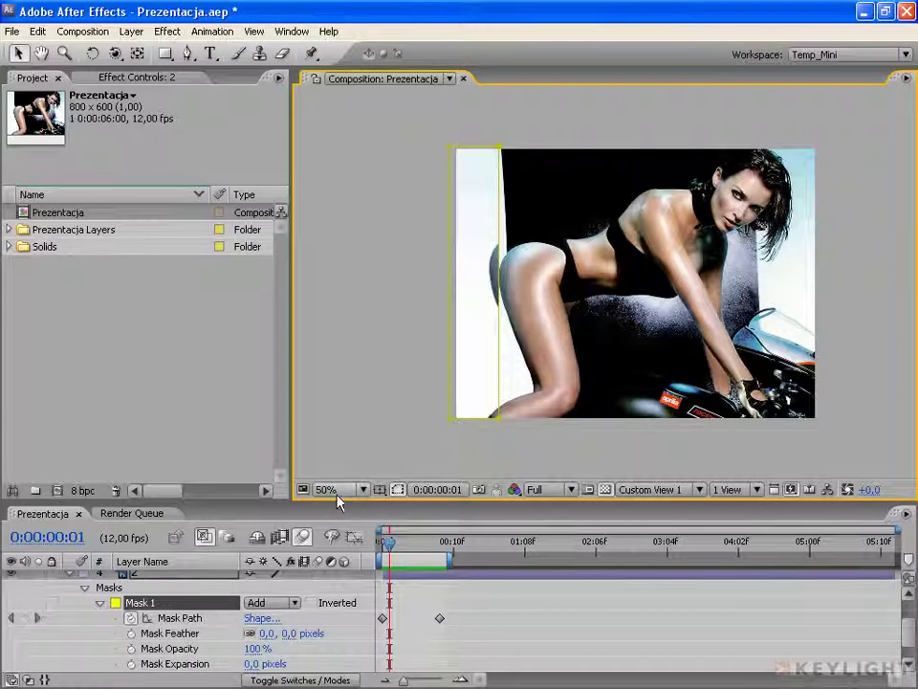
{"action": "left_click", "coordinate": [335, 489]}
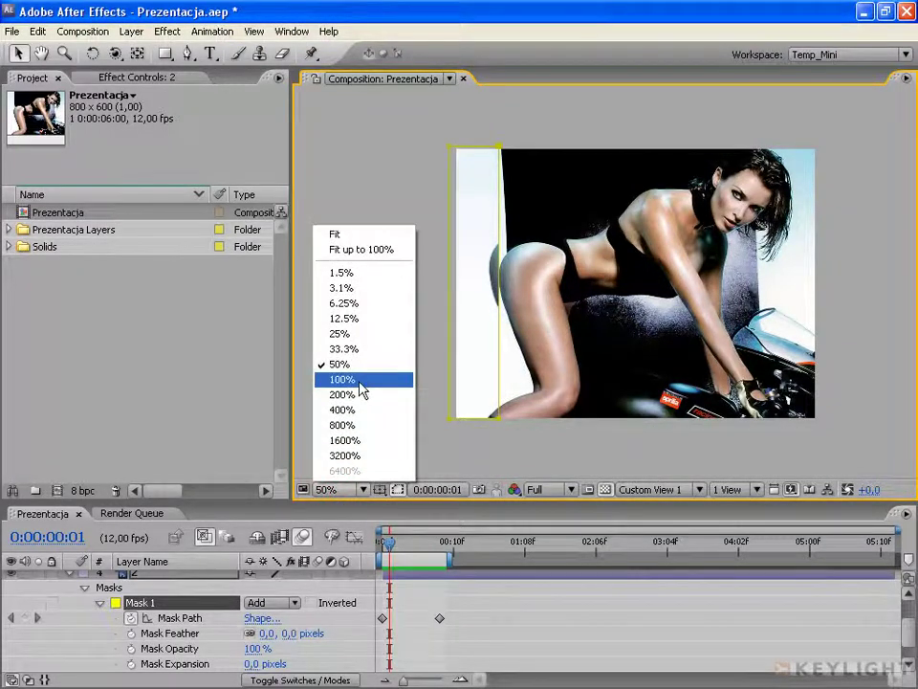
{"action": "left_click", "coordinate": [356, 379]}
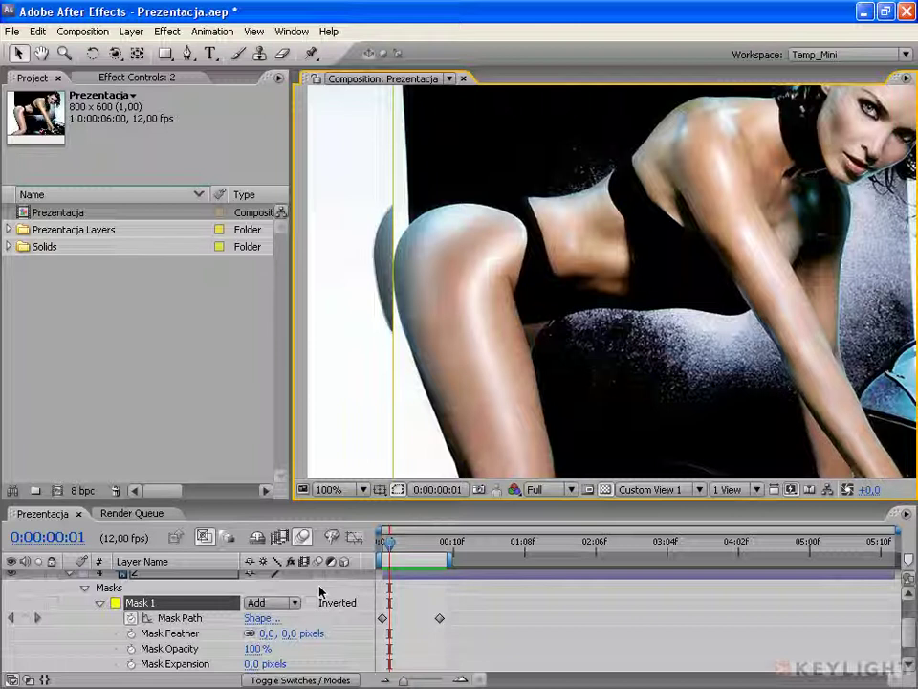
- Switch on the Motion Blur switch for layer 2
{"action": "key", "text": "h"}
{"action": "left_click_drag", "start_coordinate": [336, 596], "coordinate": [336, 617]}
{"action": "key", "text": "v"}
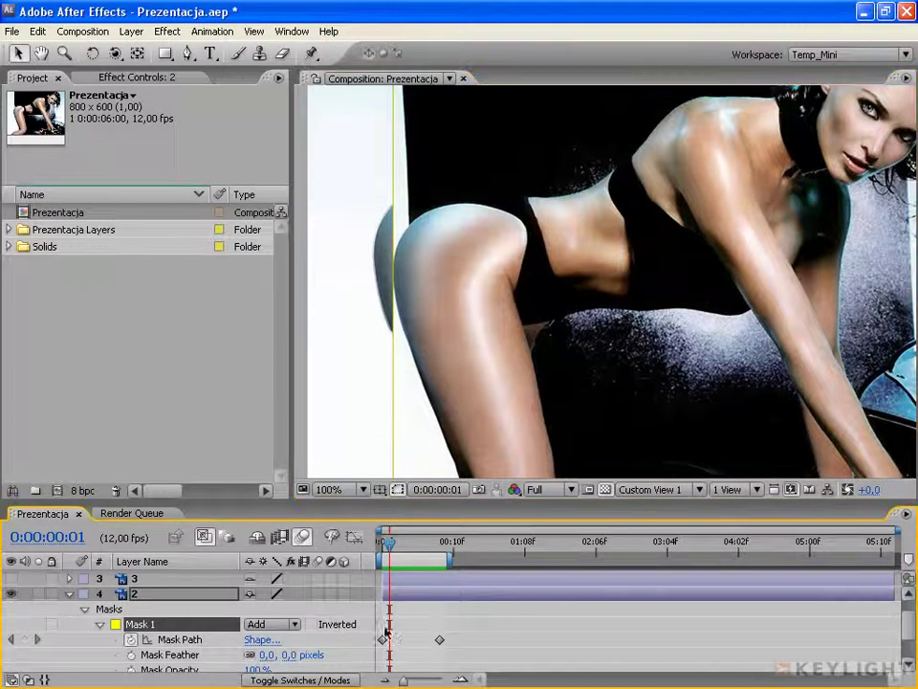
{"action": "left_click", "coordinate": [320, 593]}
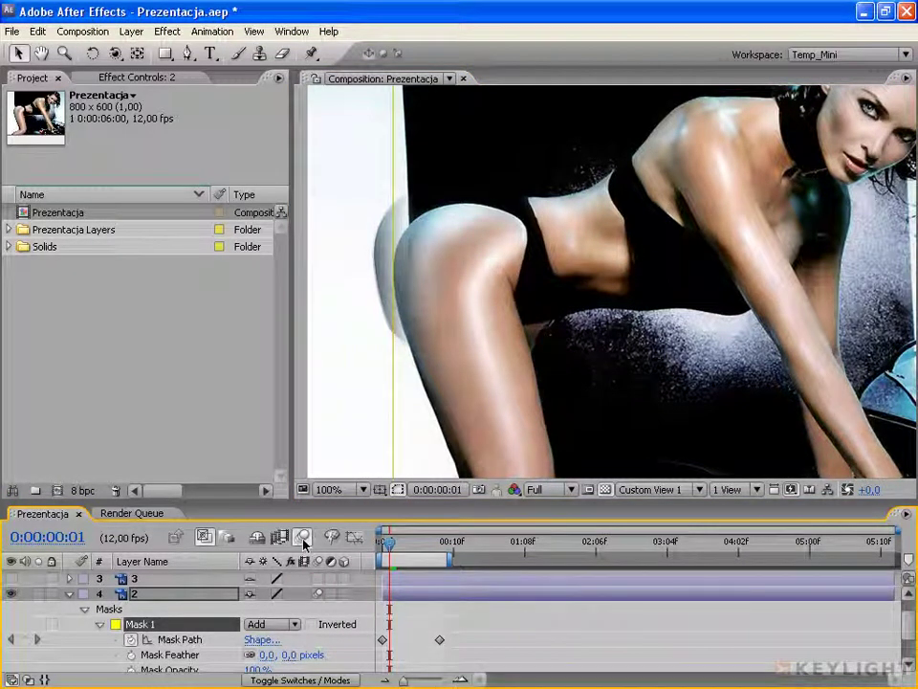
{"action": "left_click", "coordinate": [319, 594]}
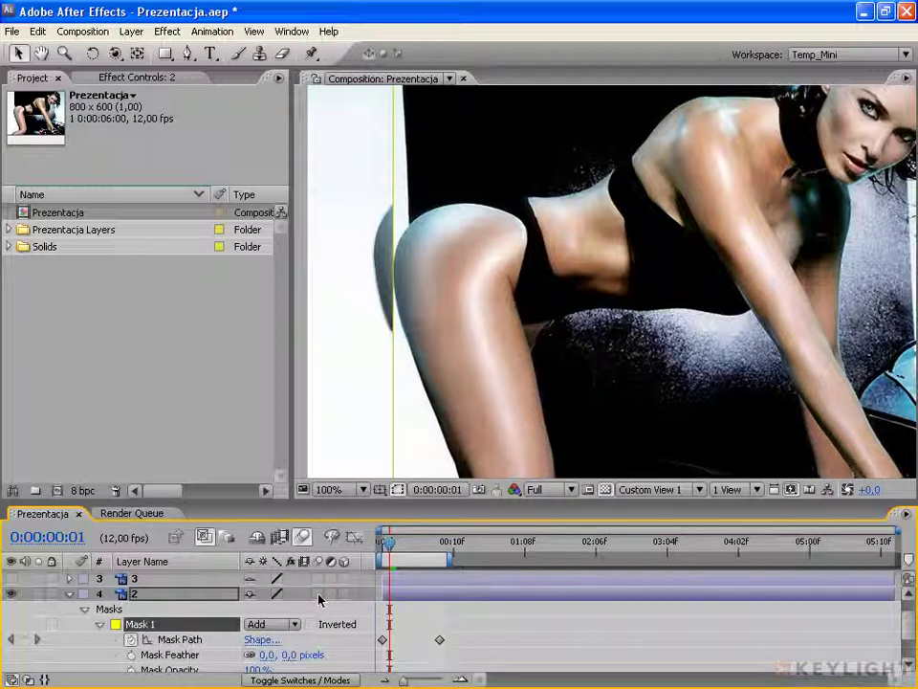
{"action": "left_click", "coordinate": [320, 594]}
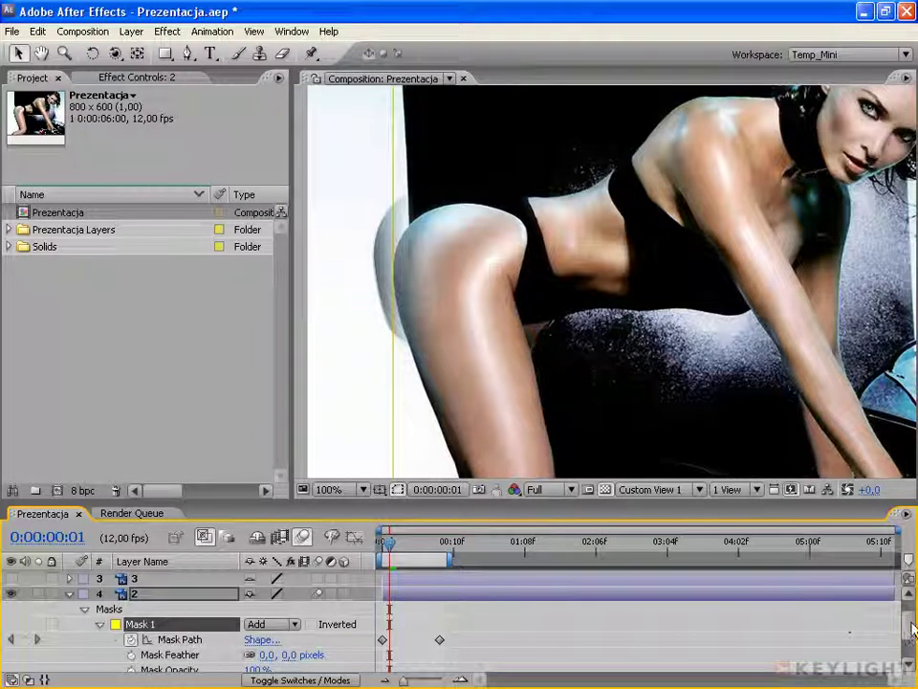
{"action": "scroll", "coordinate": [911, 628], "scroll_direction": "down", "scroll_amount": 2}
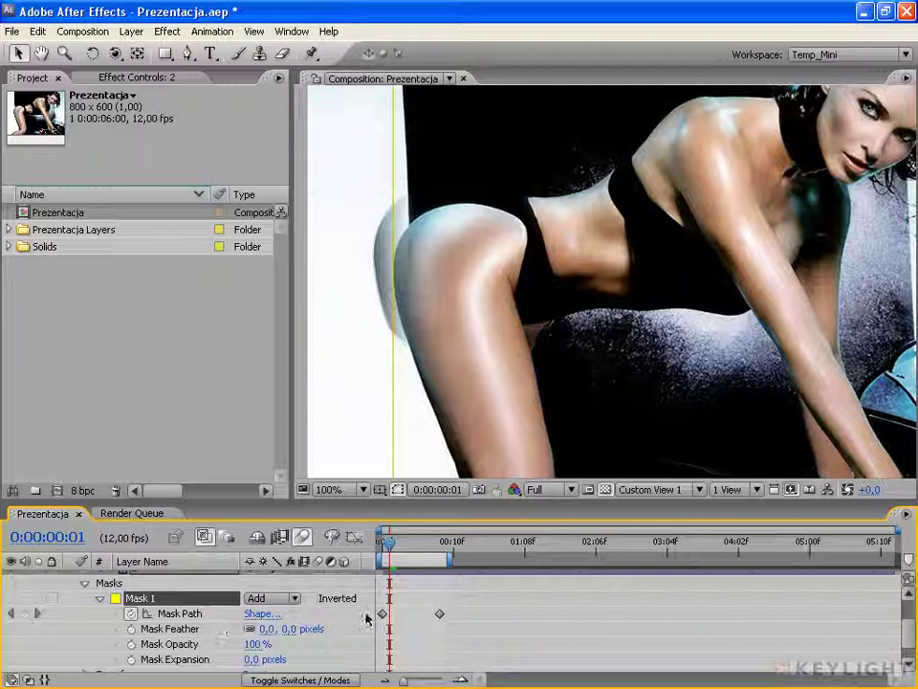
{"action": "left_click_drag", "start_coordinate": [913, 640], "coordinate": [914, 637]}
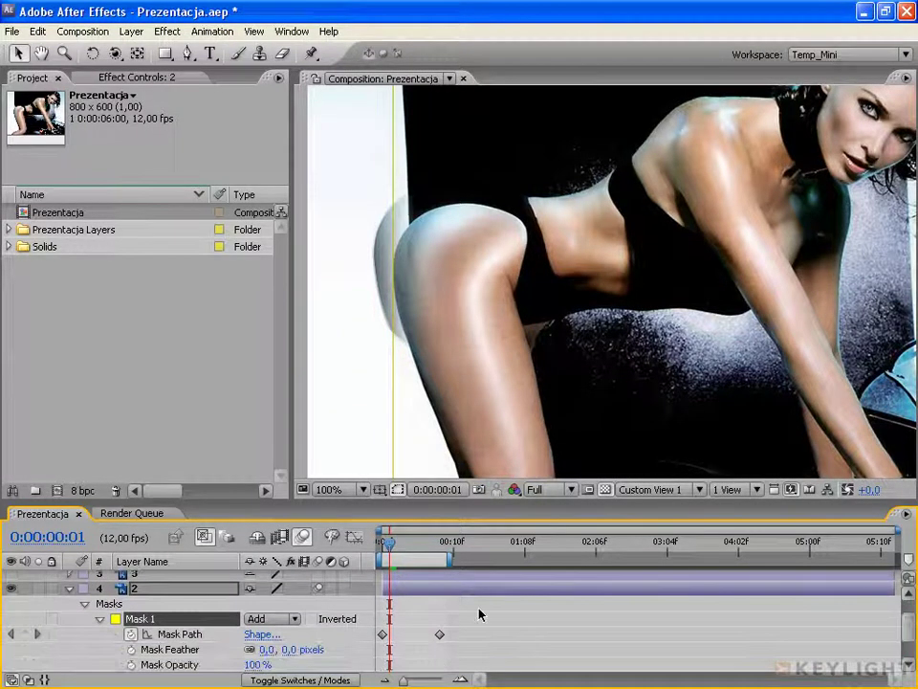
{"action": "left_click", "coordinate": [321, 589]}
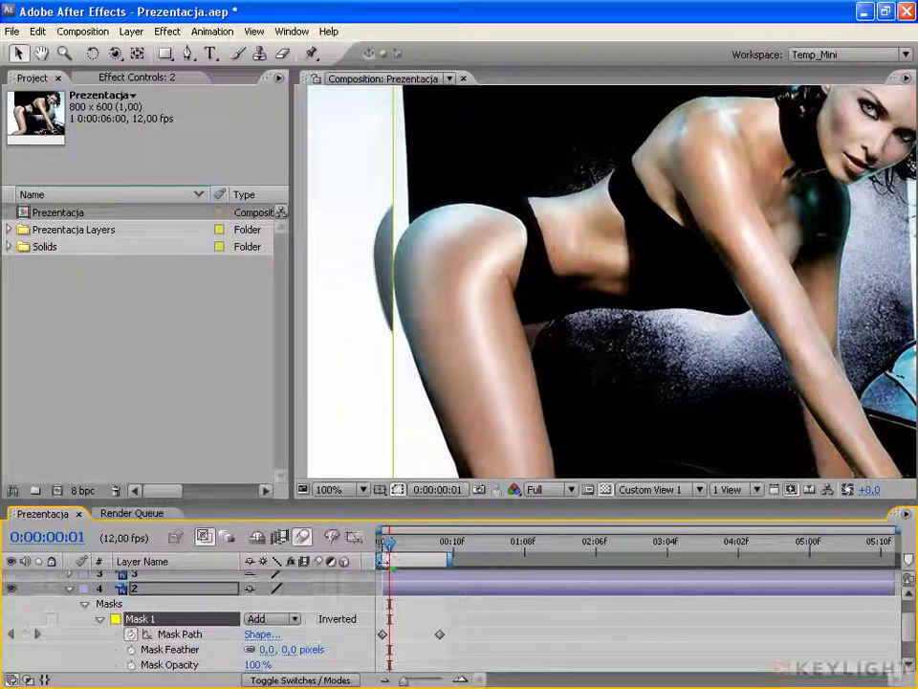
{"action": "left_click", "coordinate": [319, 589]}
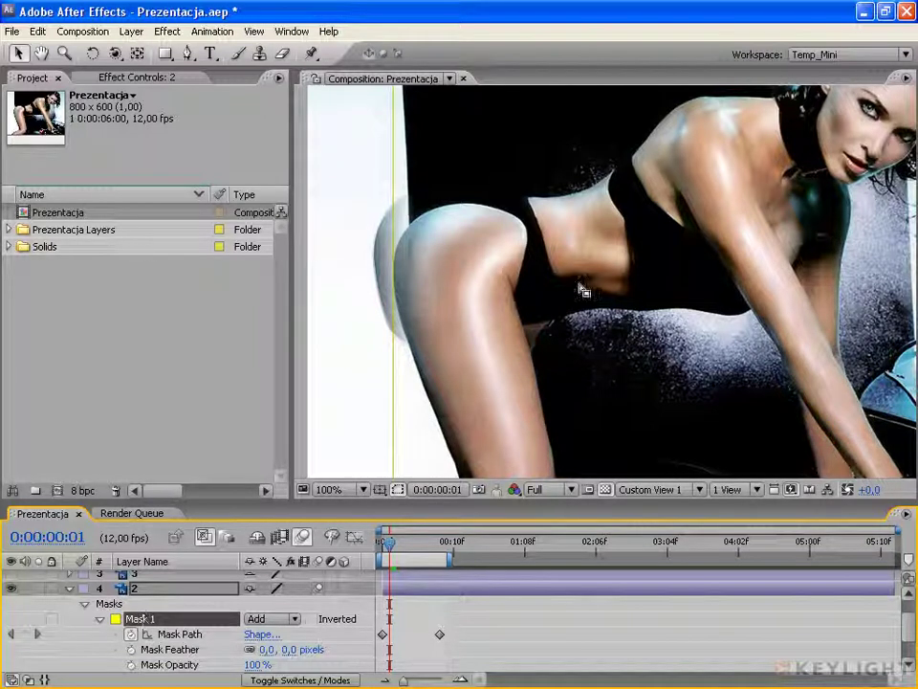
- Set the mask's motion blur to Off via Mask > Motion Blur, and toggle layer 2's motion blur
{"action": "right_click", "coordinate": [373, 280]}
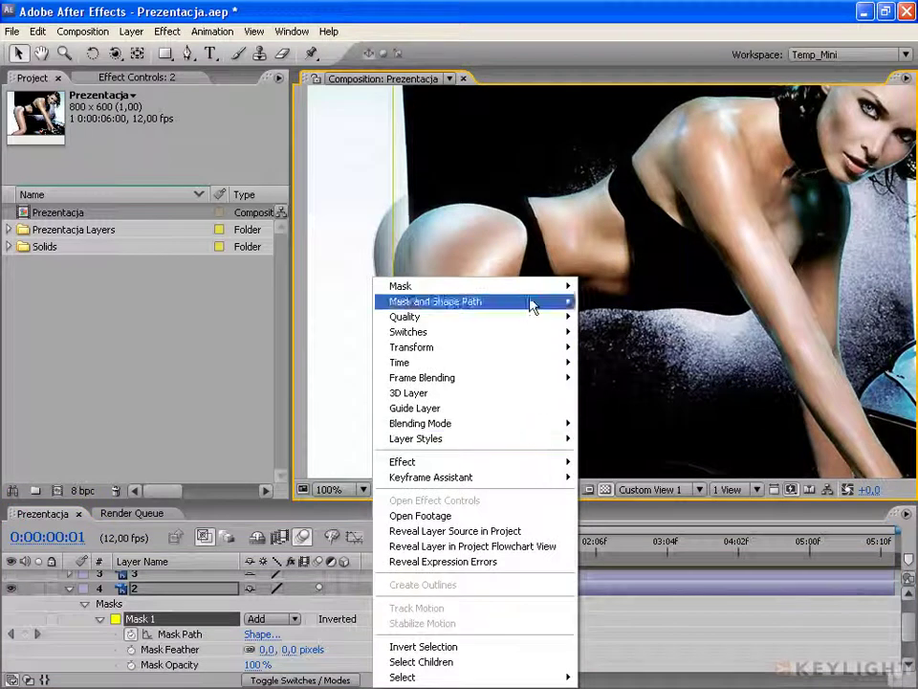
{"action": "mouse_move", "coordinate": [528, 288]}
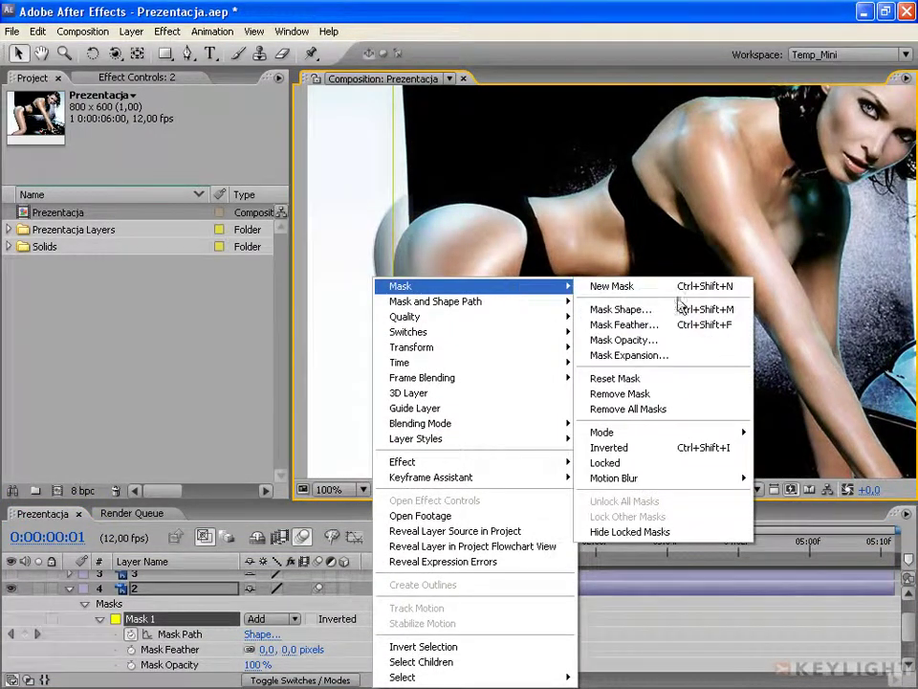
{"action": "mouse_move", "coordinate": [703, 478]}
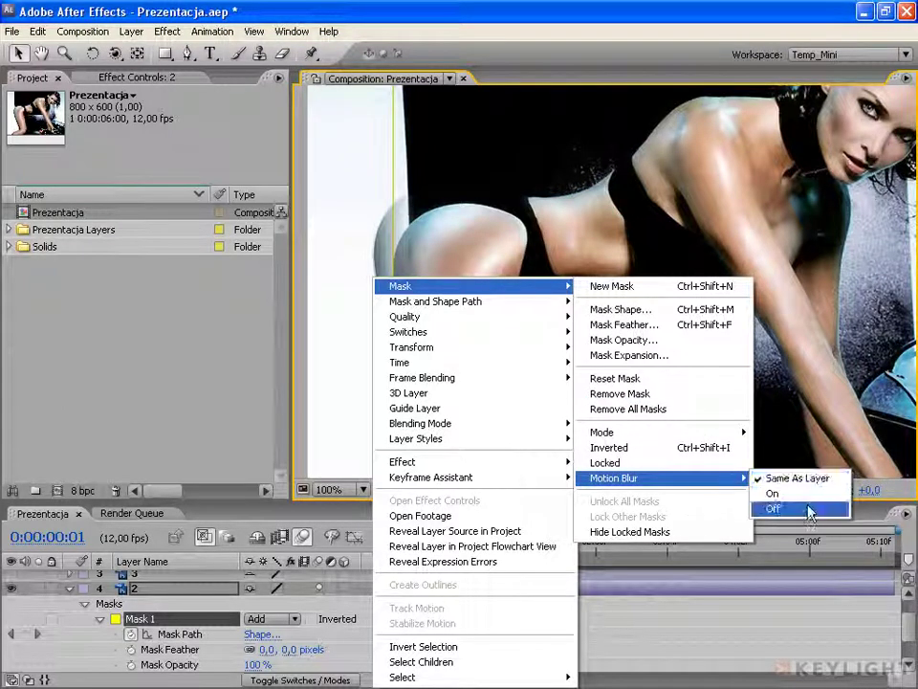
{"action": "left_click", "coordinate": [773, 507]}
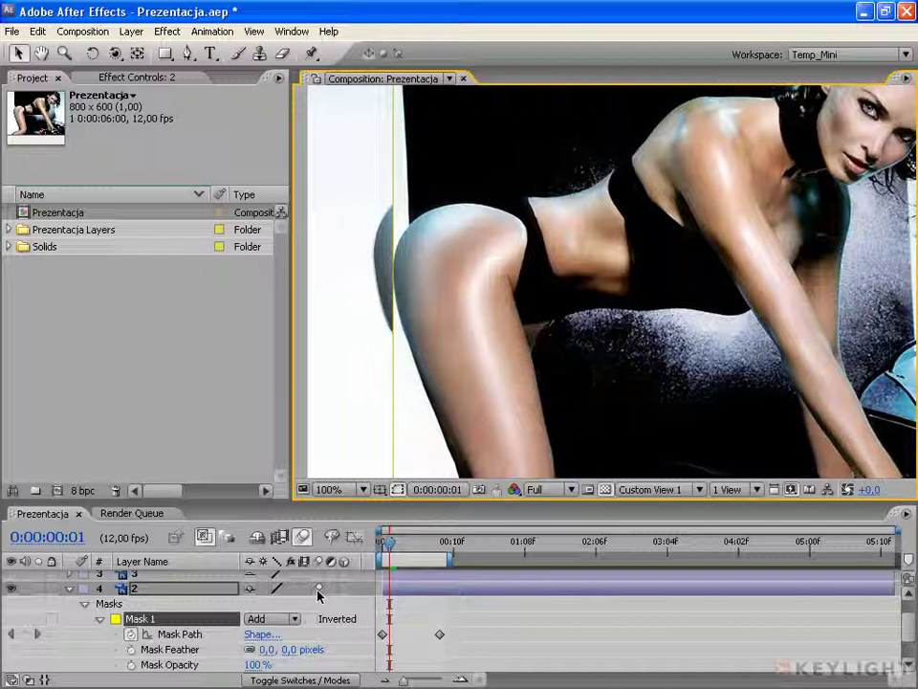
{"action": "left_click", "coordinate": [318, 595]}
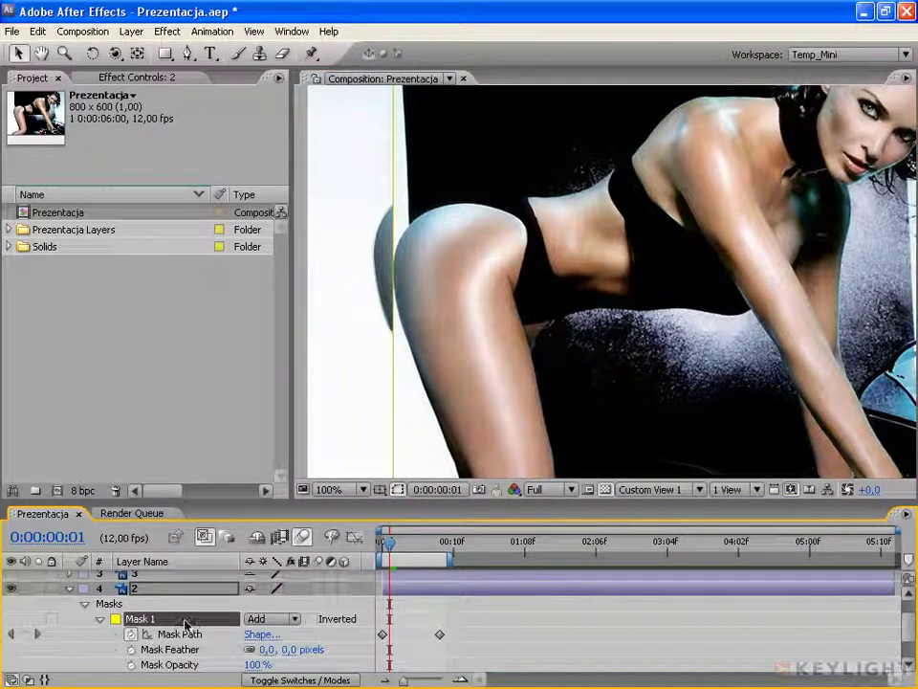
- Set Mask 1's motion blur to On via Mask > Motion Blur and confirm it
{"action": "right_click", "coordinate": [371, 351]}
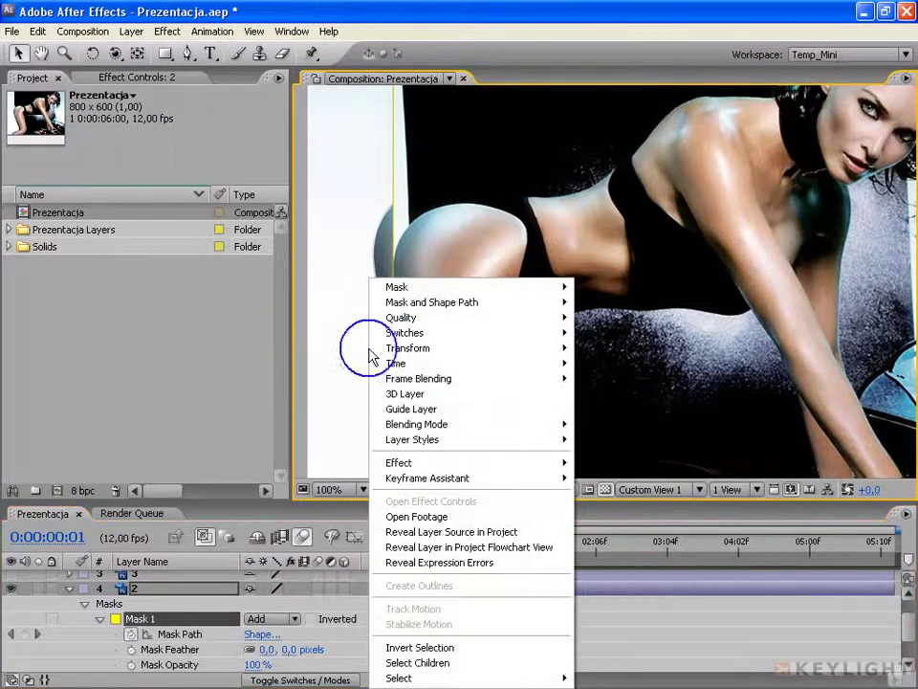
{"action": "left_click", "coordinate": [605, 379]}
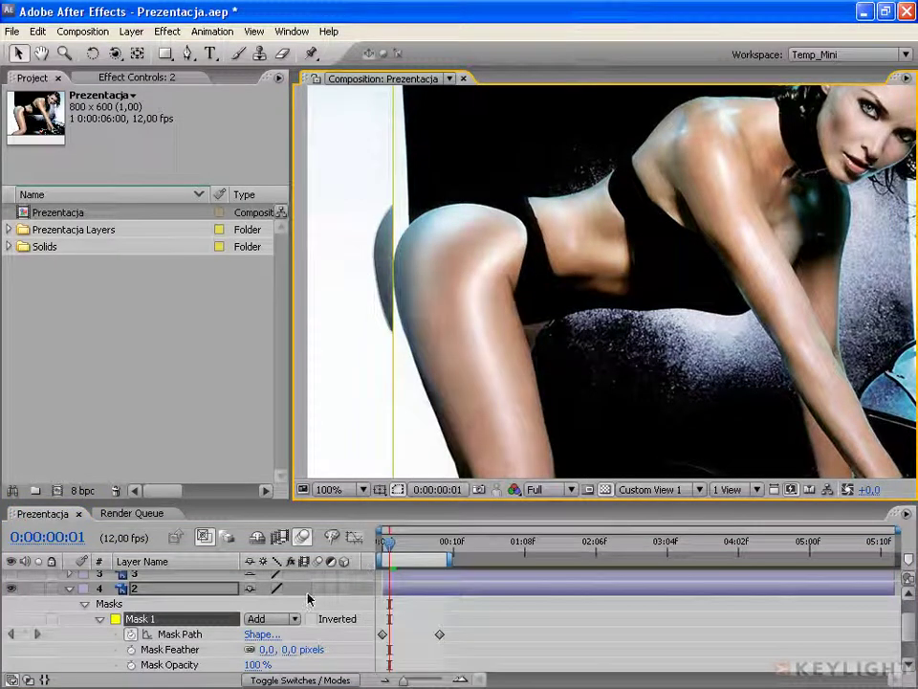
{"action": "right_click", "coordinate": [367, 279]}
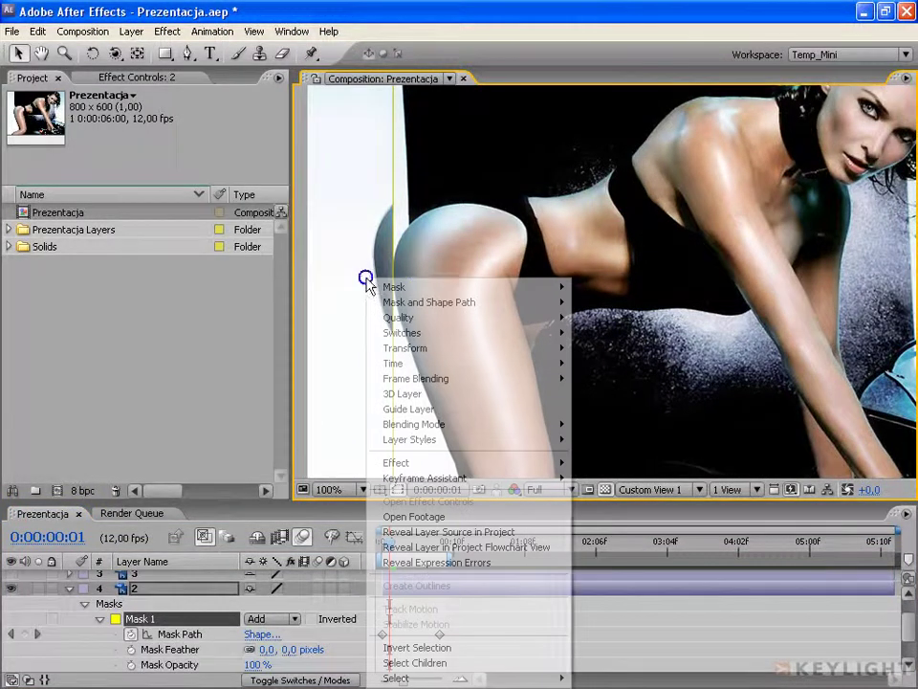
{"action": "mouse_move", "coordinate": [524, 289]}
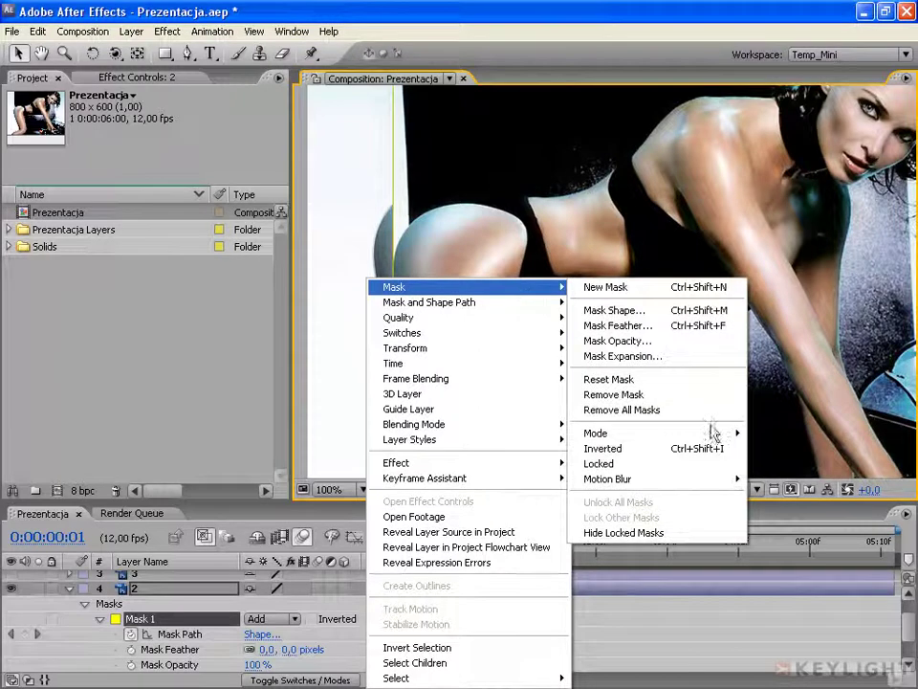
{"action": "mouse_move", "coordinate": [707, 438]}
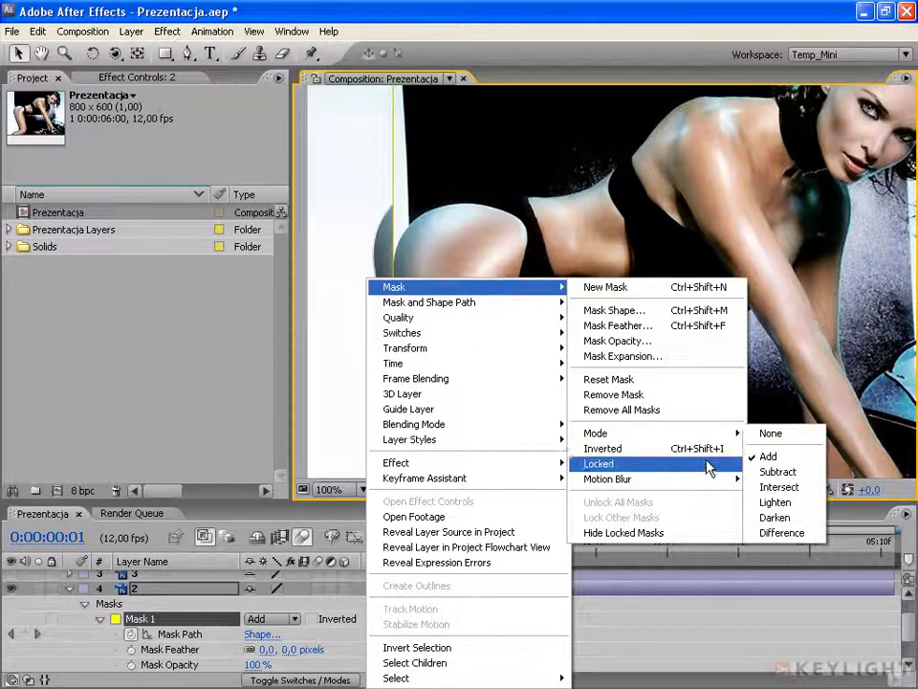
{"action": "mouse_move", "coordinate": [705, 481]}
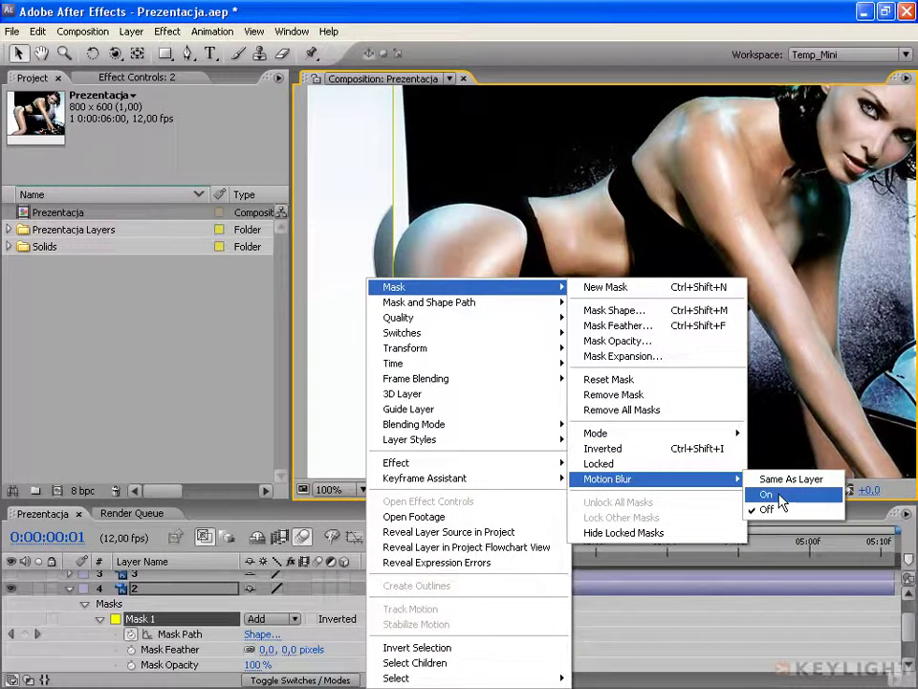
{"action": "left_click", "coordinate": [765, 493]}
{"action": "right_click", "coordinate": [358, 281]}
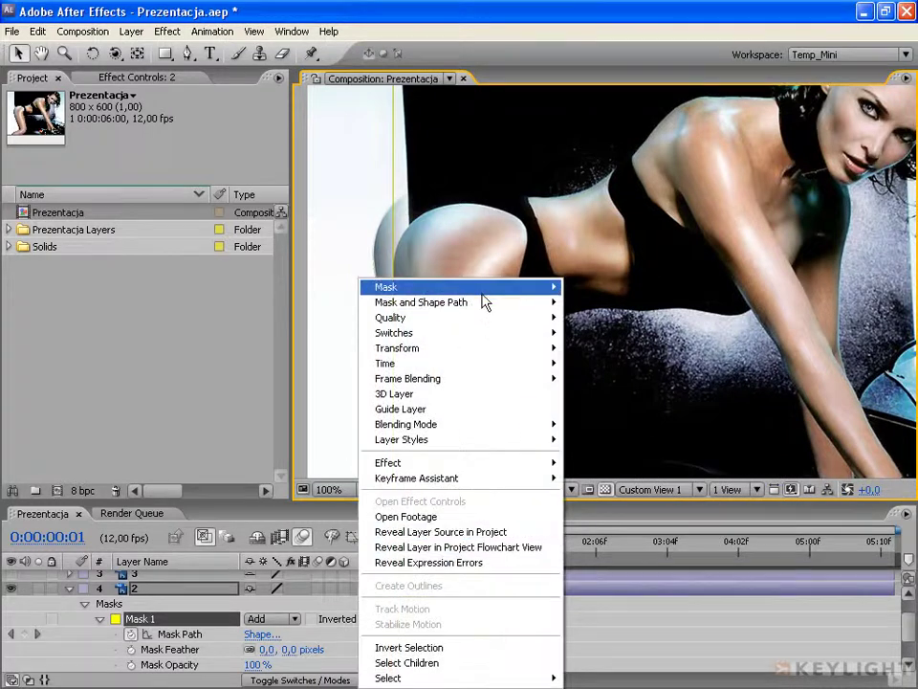
{"action": "mouse_move", "coordinate": [507, 290]}
{"action": "mouse_move", "coordinate": [727, 478]}
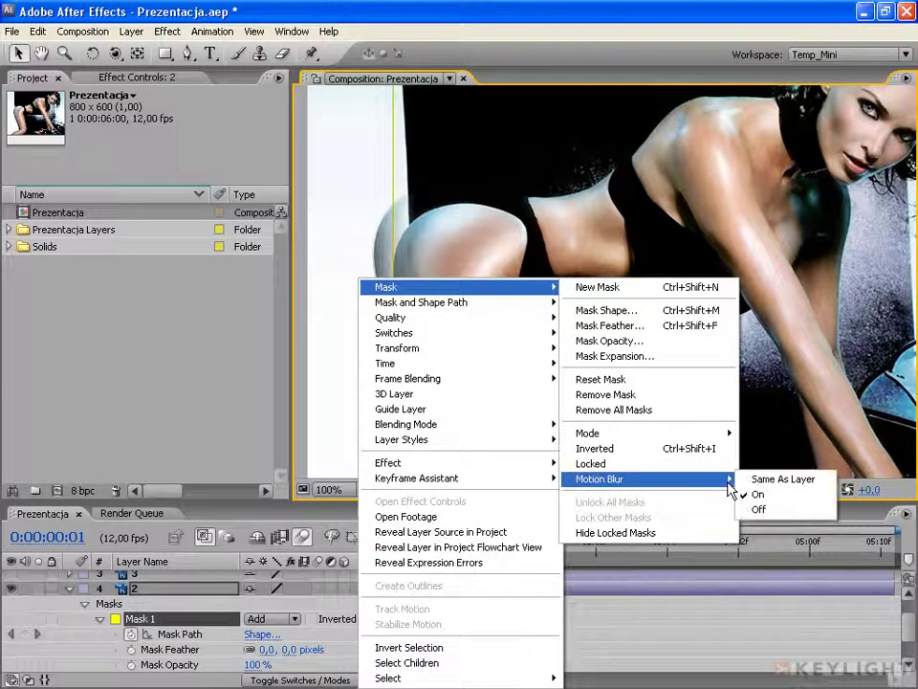
{"action": "left_click", "coordinate": [779, 483]}
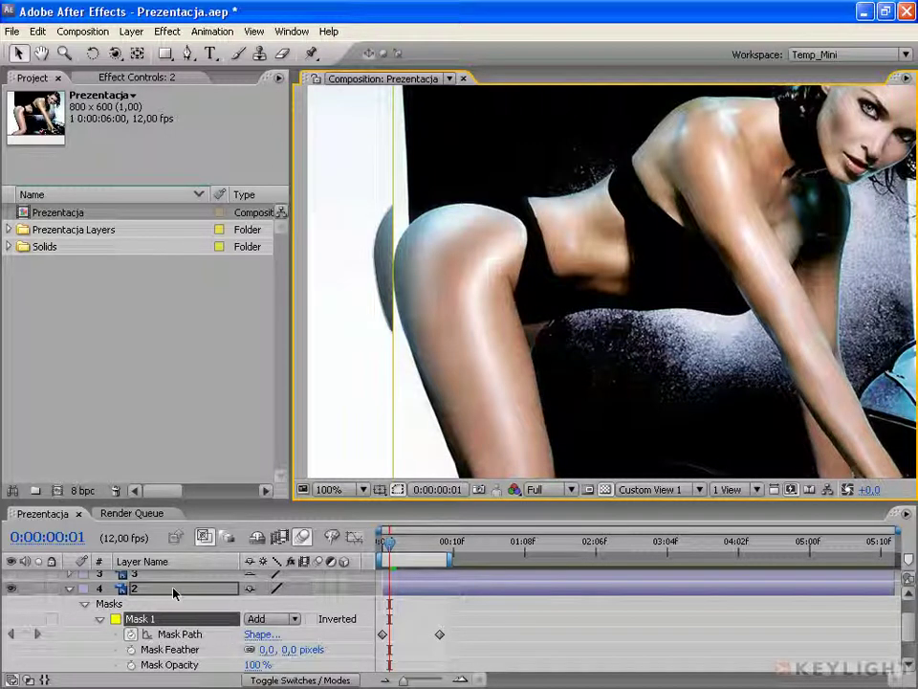
- Select Mask 1 and save the project with Ctrl+S
{"action": "left_click", "coordinate": [146, 620]}
{"action": "key", "text": "ctrl+s"}
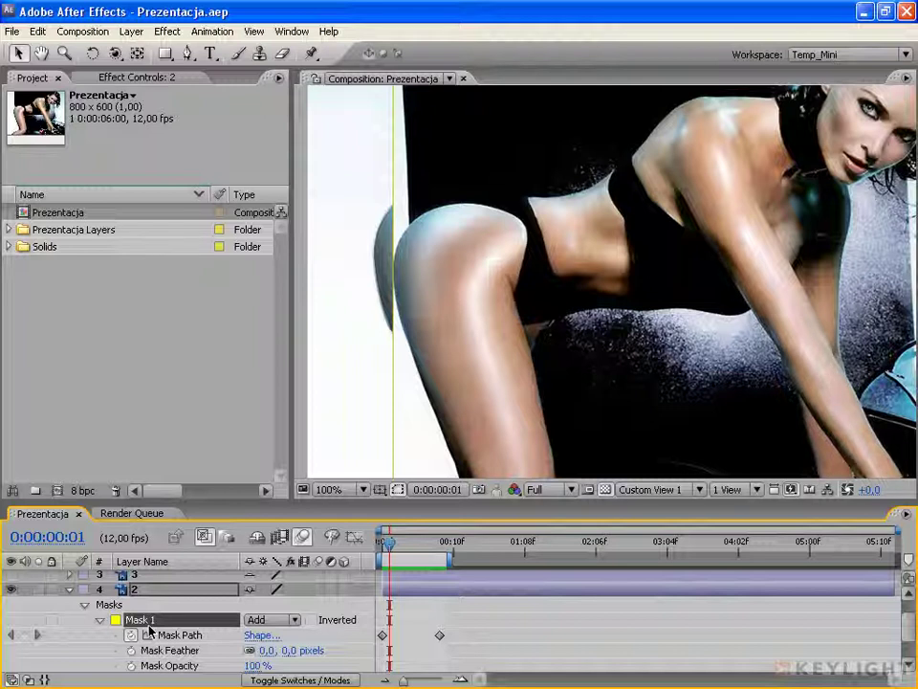
{"action": "key", "text": "Return"}
- Select both Mask Path keyframes at frames 0 and 8 and open the Edit menu to copy them
{"action": "left_click", "coordinate": [382, 636]}
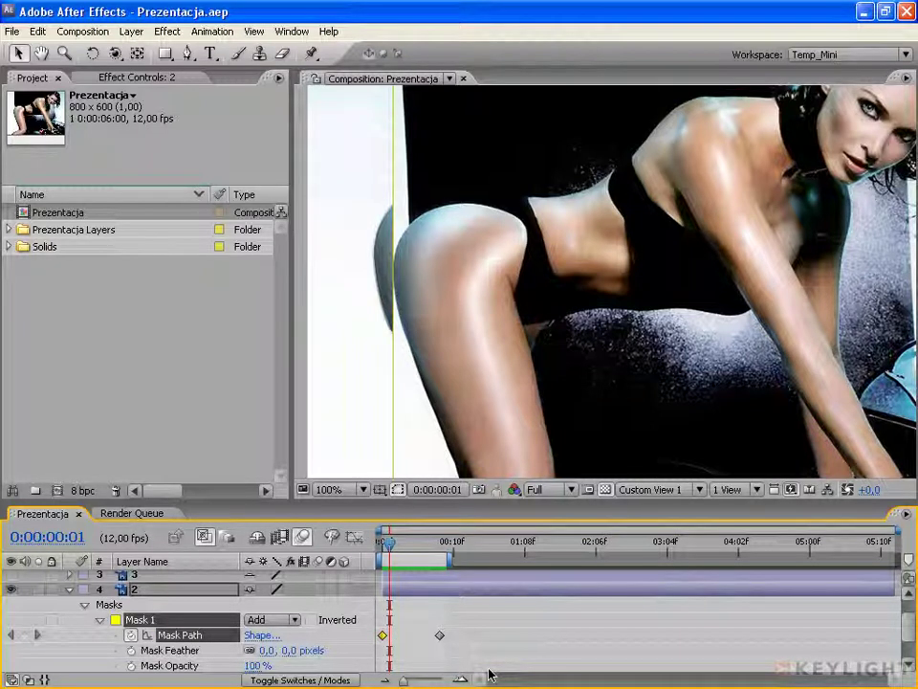
{"action": "left_click", "coordinate": [441, 636]}
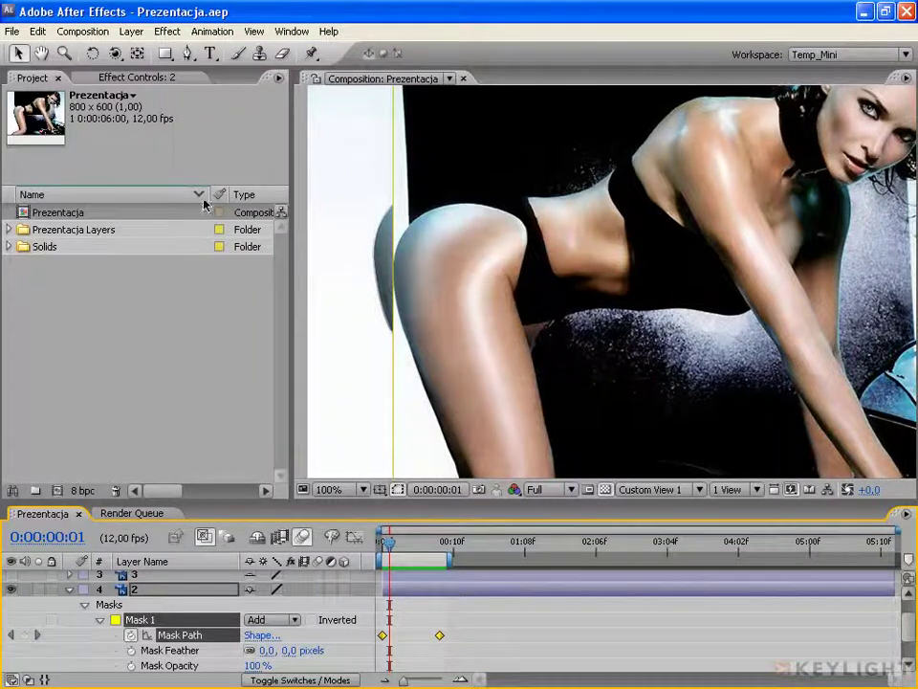
{"action": "left_click", "coordinate": [36, 32]}
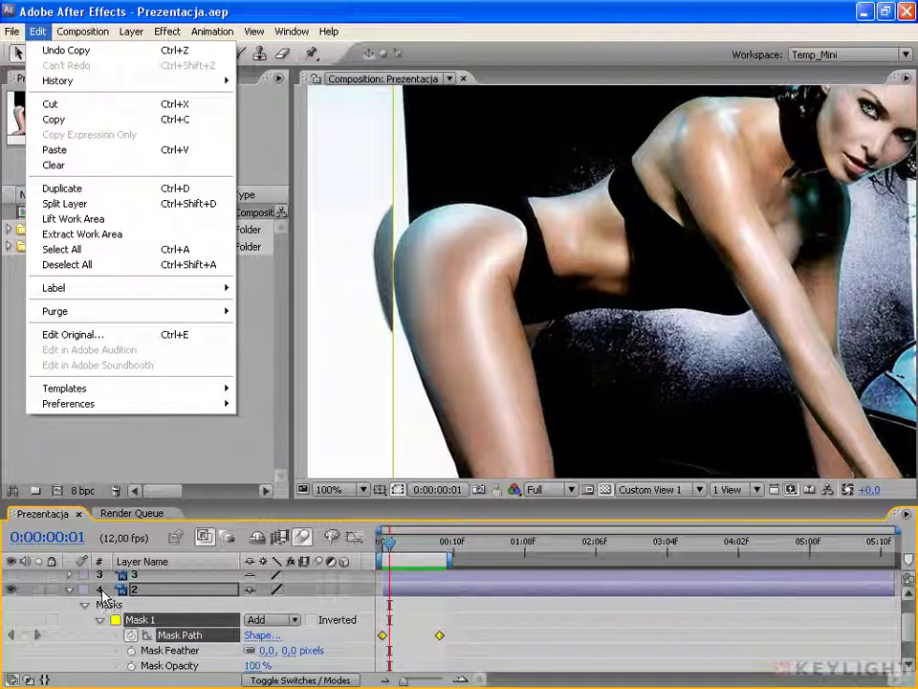
- Scrub to frame 8 to check the reveal, collapse layer 2, select layer 3, and open Edit
{"action": "left_click", "coordinate": [360, 413]}
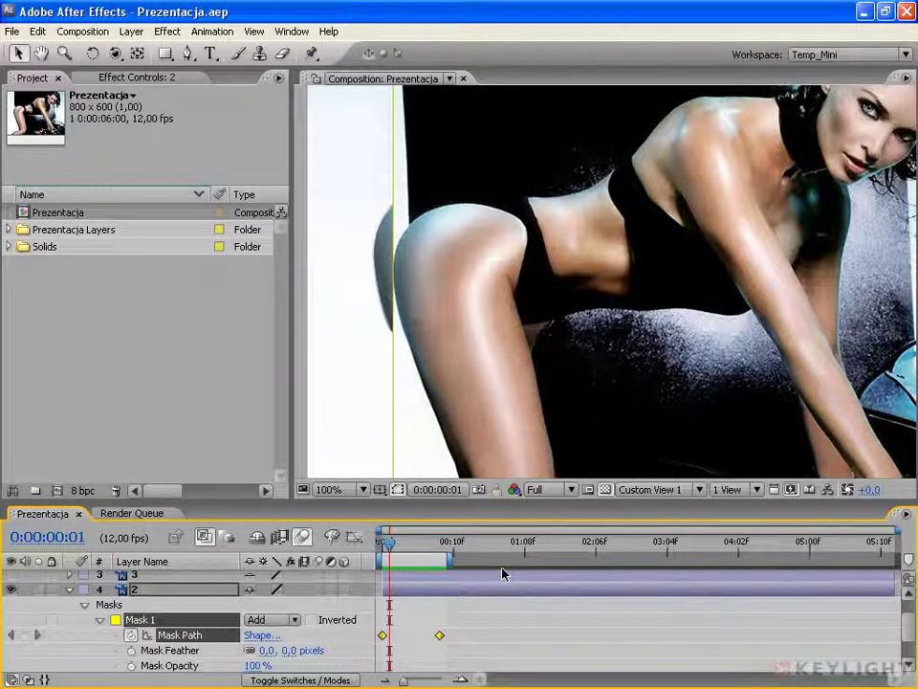
{"action": "left_click", "coordinate": [394, 550]}
{"action": "left_click_drag", "start_coordinate": [394, 550], "coordinate": [441, 550]}
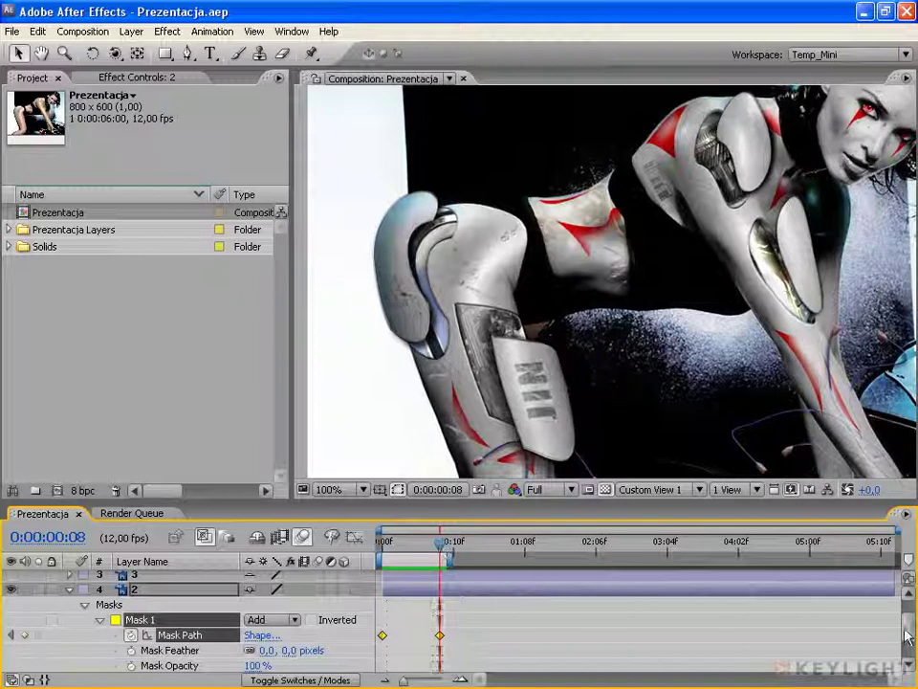
{"action": "scroll", "coordinate": [904, 628], "scroll_direction": "up", "scroll_amount": 2}
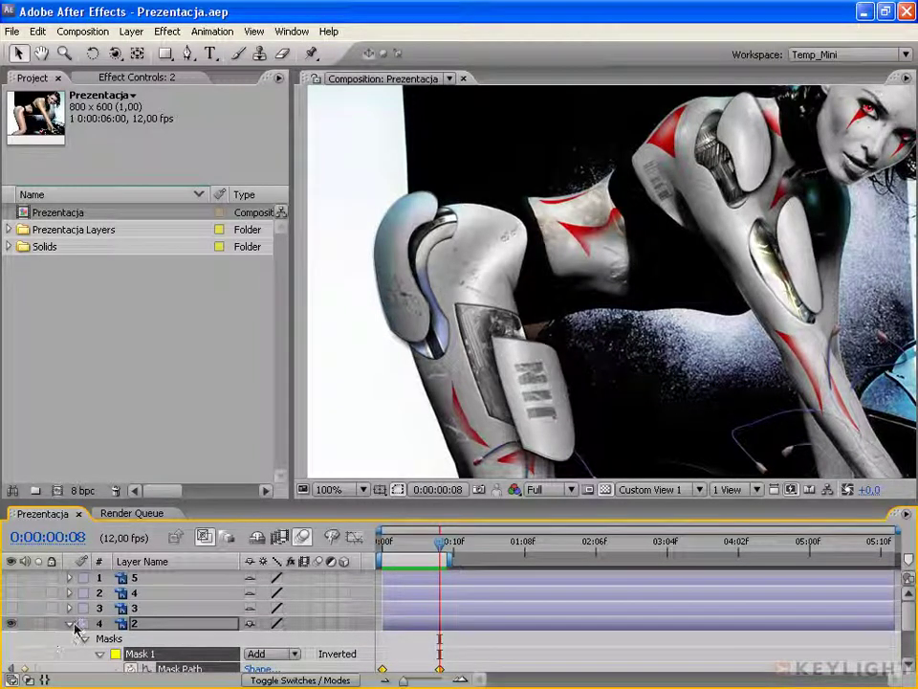
{"action": "left_click", "coordinate": [71, 623]}
{"action": "left_click", "coordinate": [151, 609]}
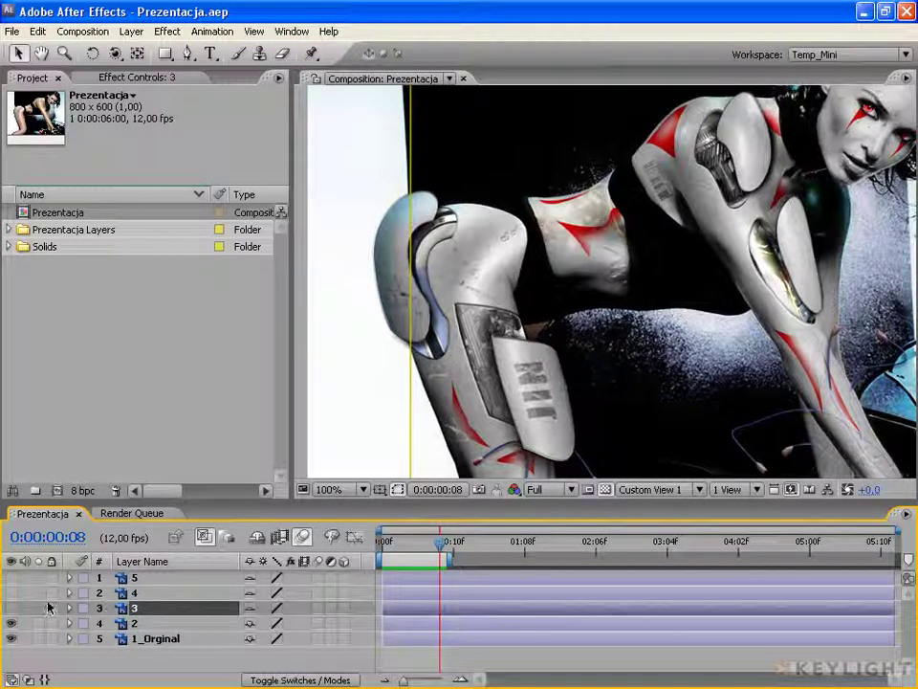
{"action": "left_click", "coordinate": [38, 30]}
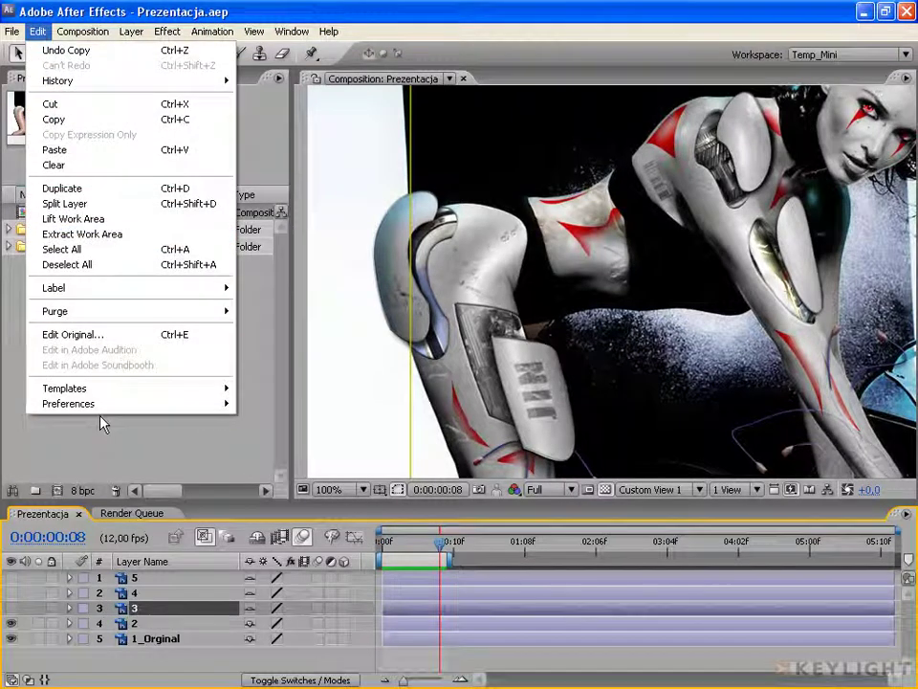
- Paste the mask keyframes onto layer 3, show it, preview, and extend the work area to the full comp
{"action": "left_click", "coordinate": [86, 153]}
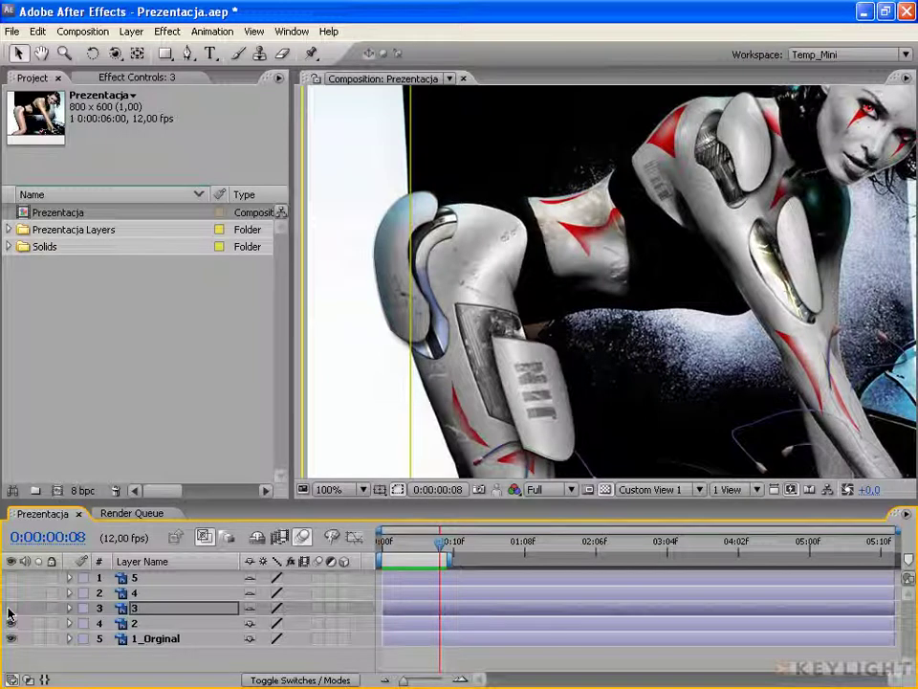
{"action": "left_click", "coordinate": [10, 609]}
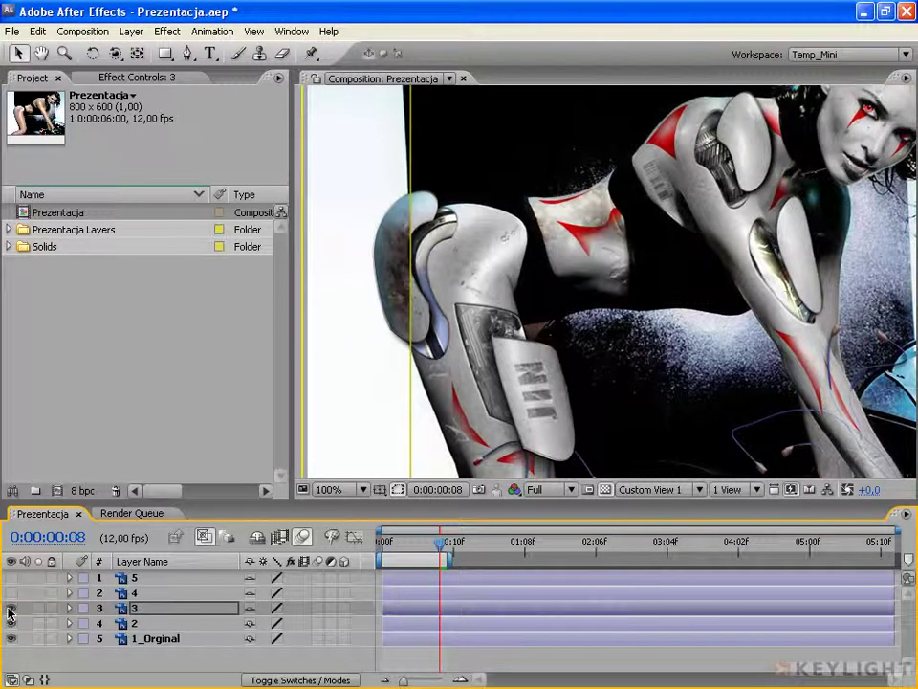
{"action": "key", "text": "space"}
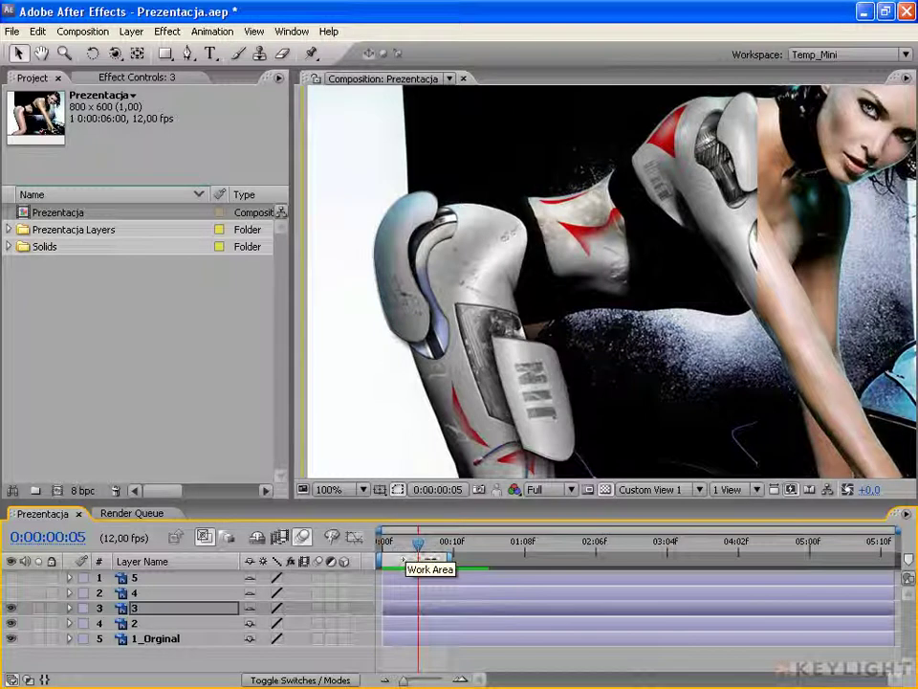
{"action": "double_click", "coordinate": [400, 561]}
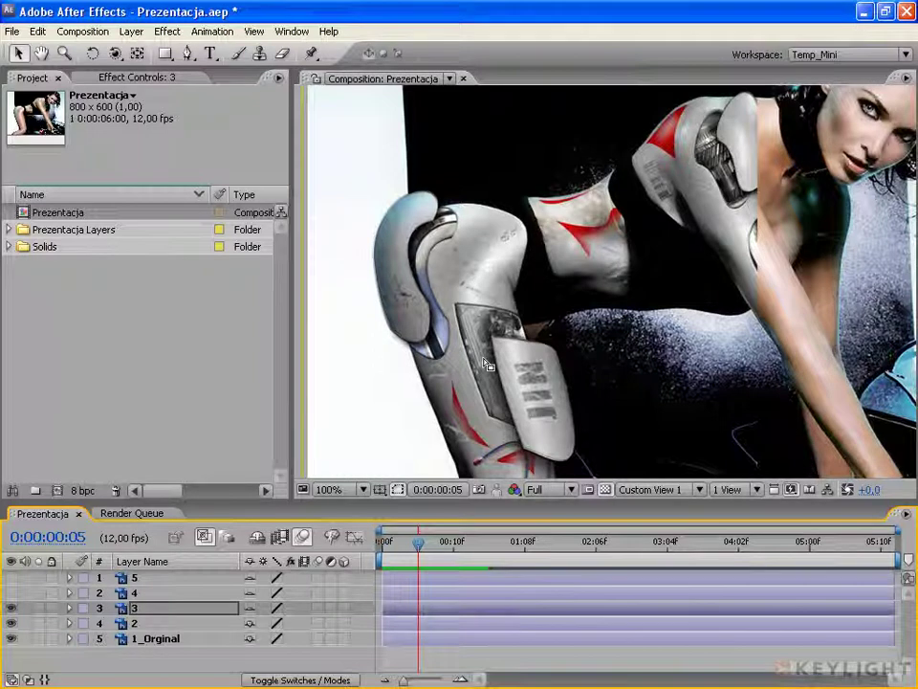
{"action": "scroll", "coordinate": [488, 365], "scroll_direction": "down", "scroll_amount": 2}
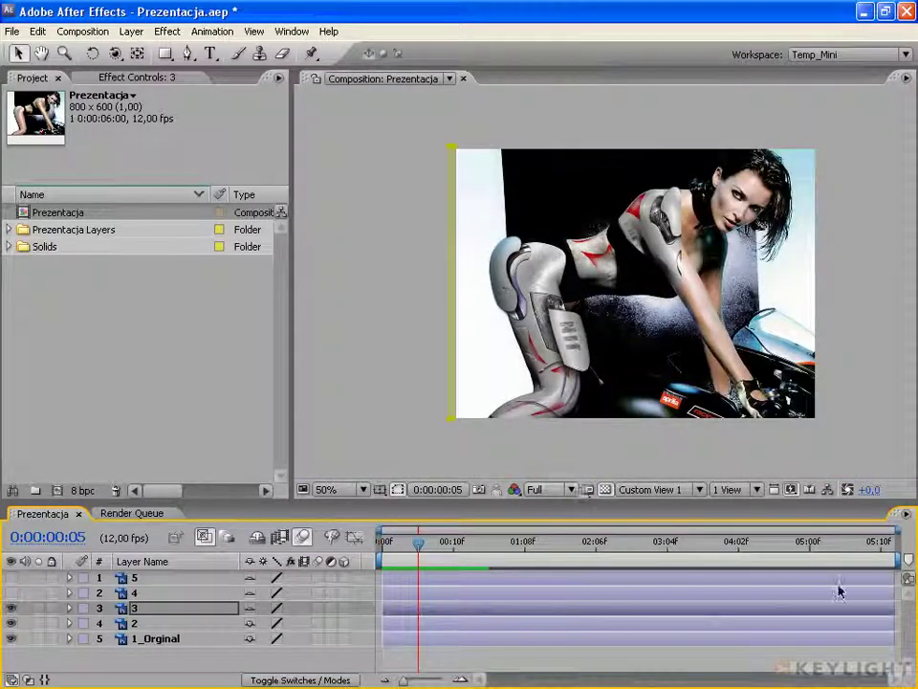
- End the work area near 0:00:01:08 and preview the combined layer 2 and 3 wipe
{"action": "left_click_drag", "start_coordinate": [419, 543], "coordinate": [496, 551]}
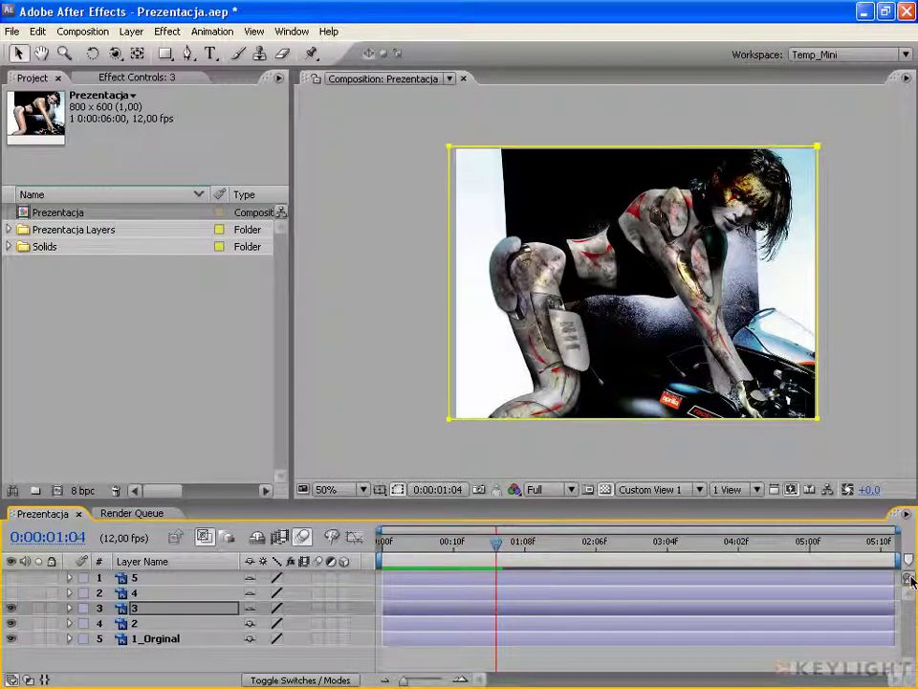
{"action": "left_click_drag", "start_coordinate": [897, 560], "coordinate": [509, 564]}
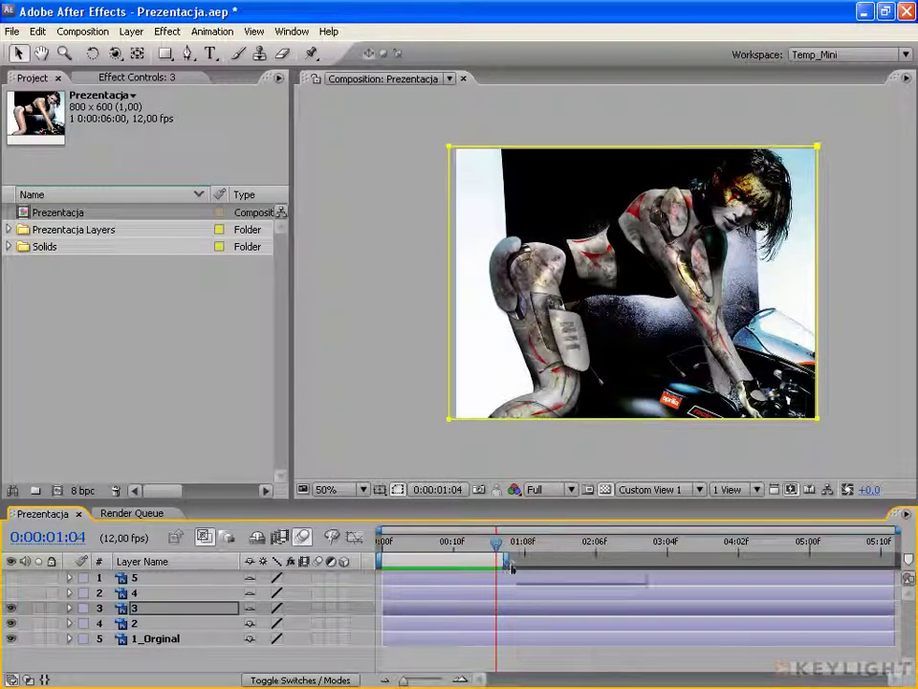
{"action": "key", "text": "space"}
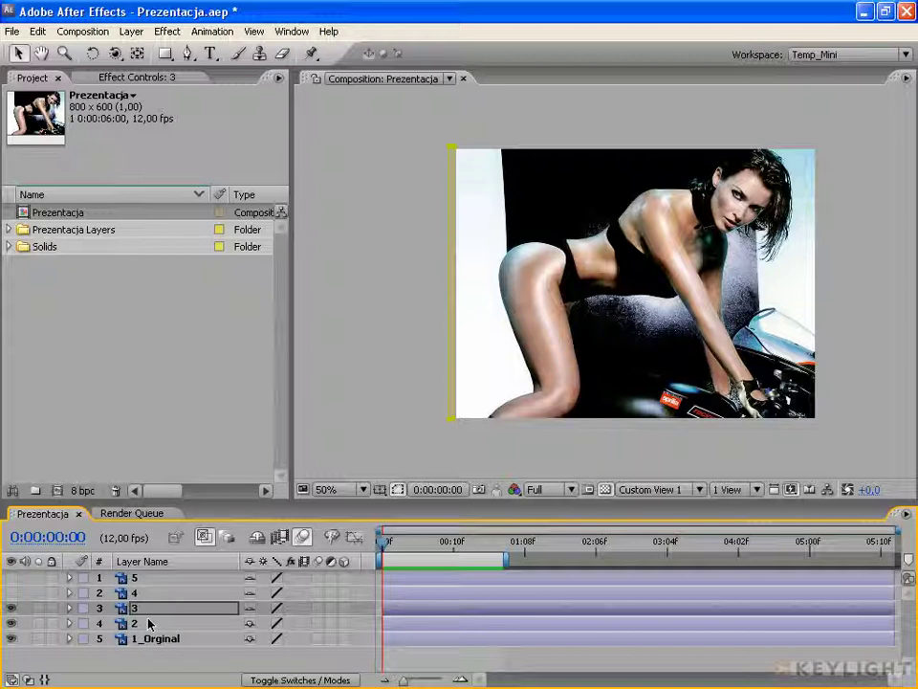
- Turn on layer 4 and paste the mask wipe onto it at 0:00:01:04
{"action": "left_click", "coordinate": [12, 593]}
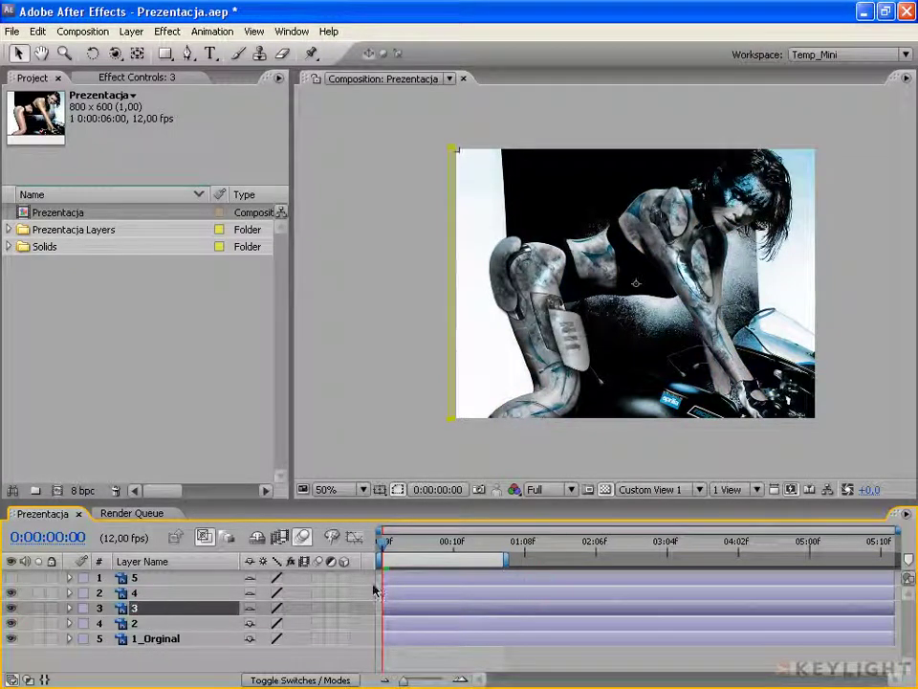
{"action": "left_click", "coordinate": [69, 609]}
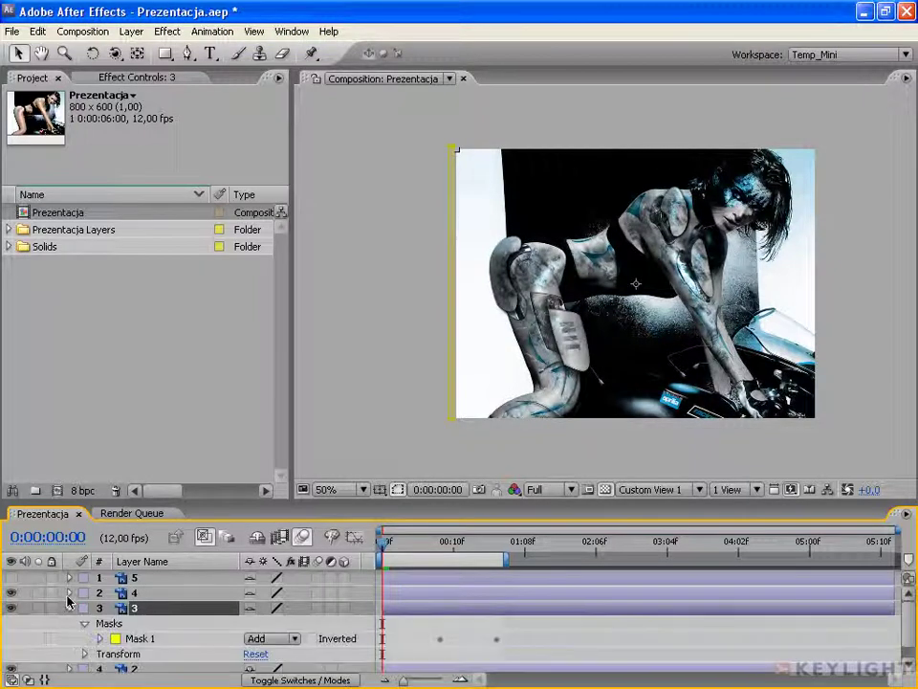
{"action": "left_click", "coordinate": [69, 593]}
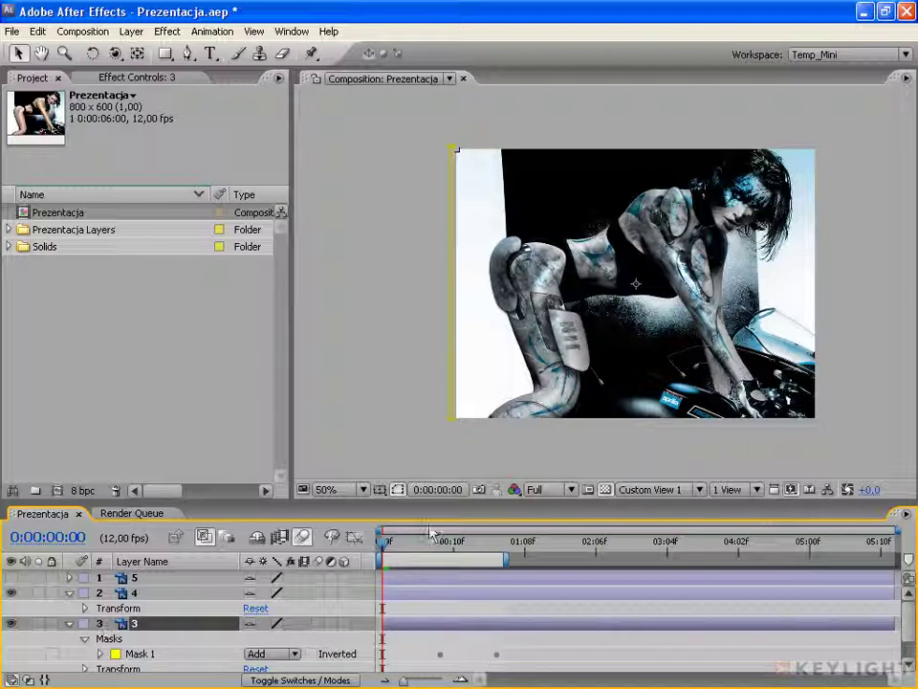
{"action": "mouse_move", "coordinate": [386, 548]}
{"action": "left_mouse_down"}
{"action": "mouse_move", "coordinate": [497, 547]}
{"action": "mouse_move", "coordinate": [590, 560]}
{"action": "left_mouse_up"}
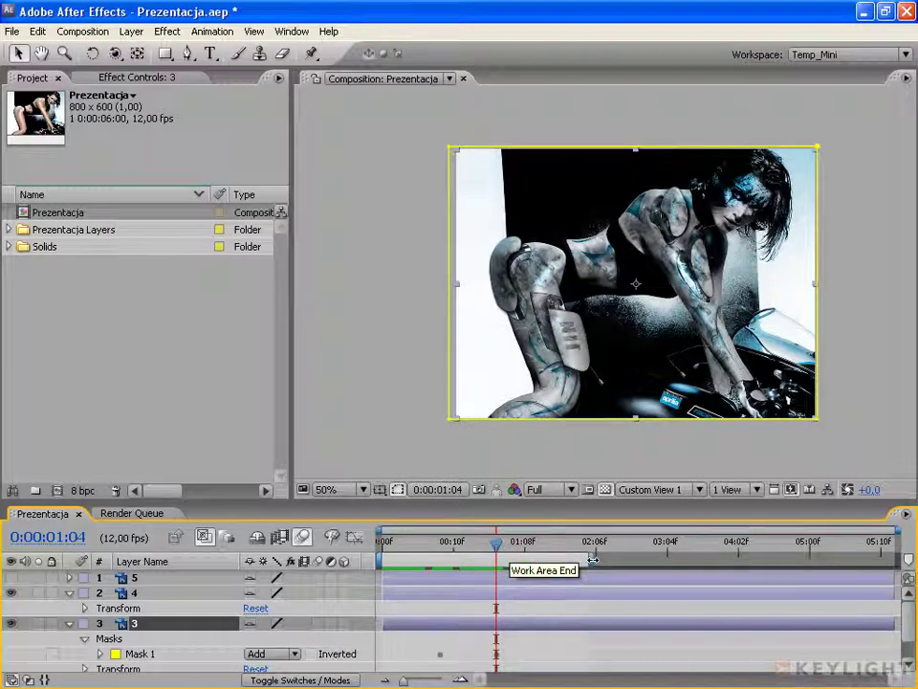
{"action": "left_click", "coordinate": [143, 593]}
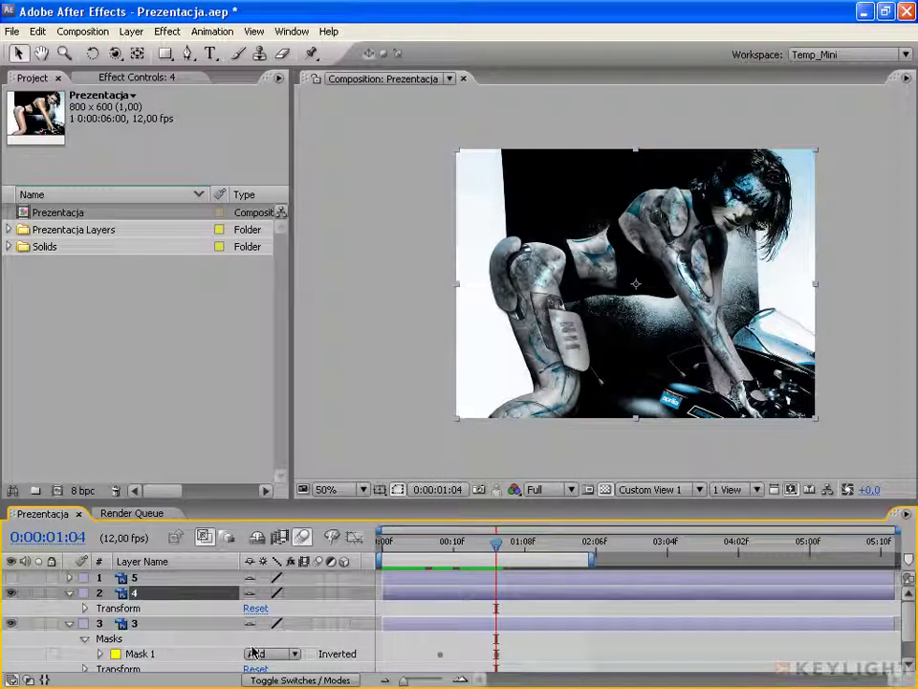
{"action": "key", "text": "ctrl+v"}
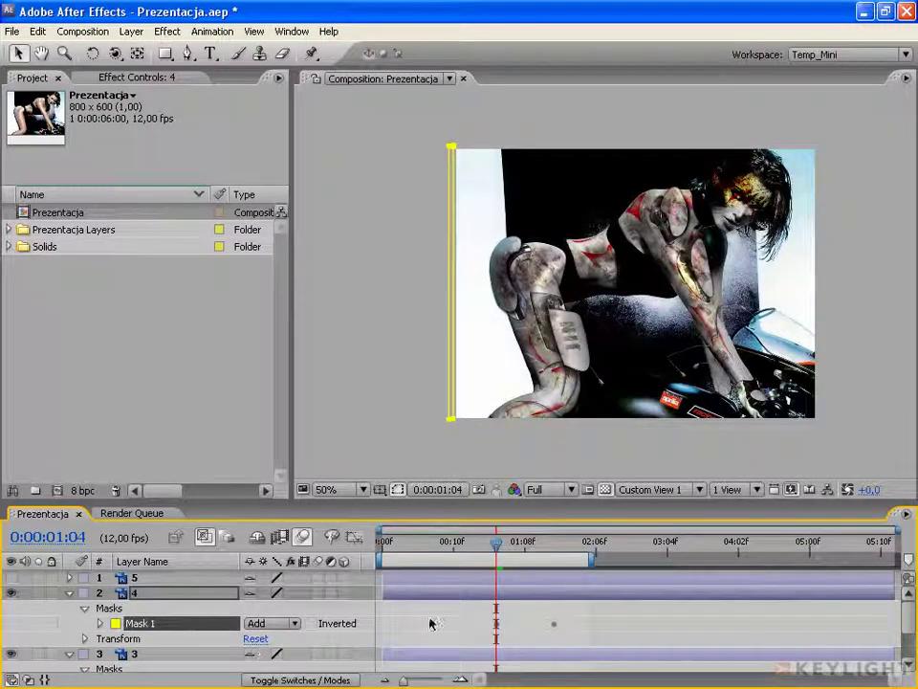
- Pull the work-area end back to about 1:18 and preview from the start
{"action": "left_click_drag", "start_coordinate": [592, 558], "coordinate": [559, 557]}
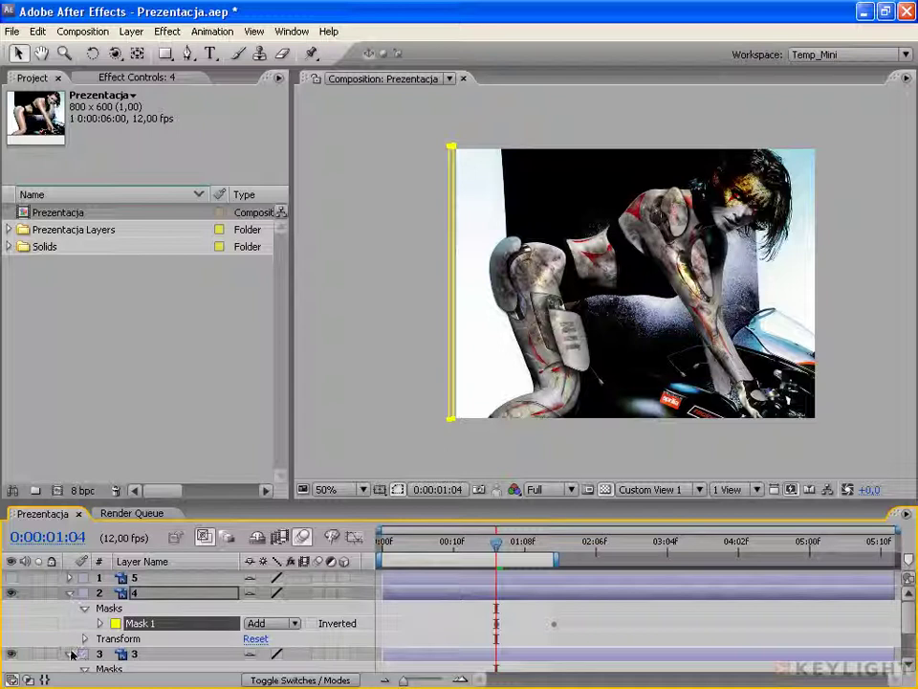
{"action": "left_click", "coordinate": [69, 653]}
{"action": "left_click", "coordinate": [70, 594]}
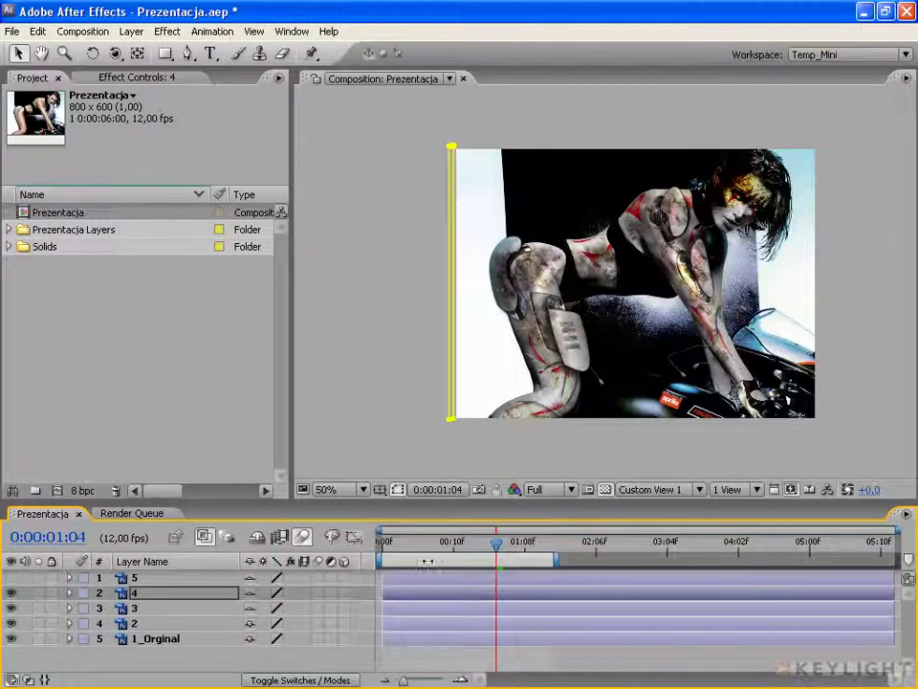
{"action": "left_click_drag", "start_coordinate": [498, 547], "coordinate": [381, 547]}
{"action": "key", "text": "space"}
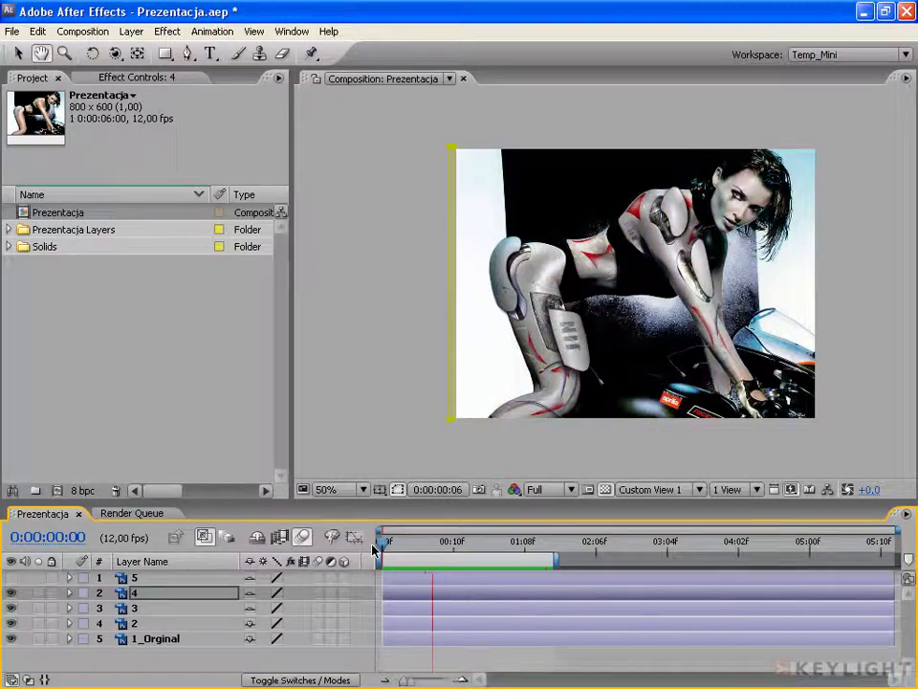
{"action": "key", "text": "space"}
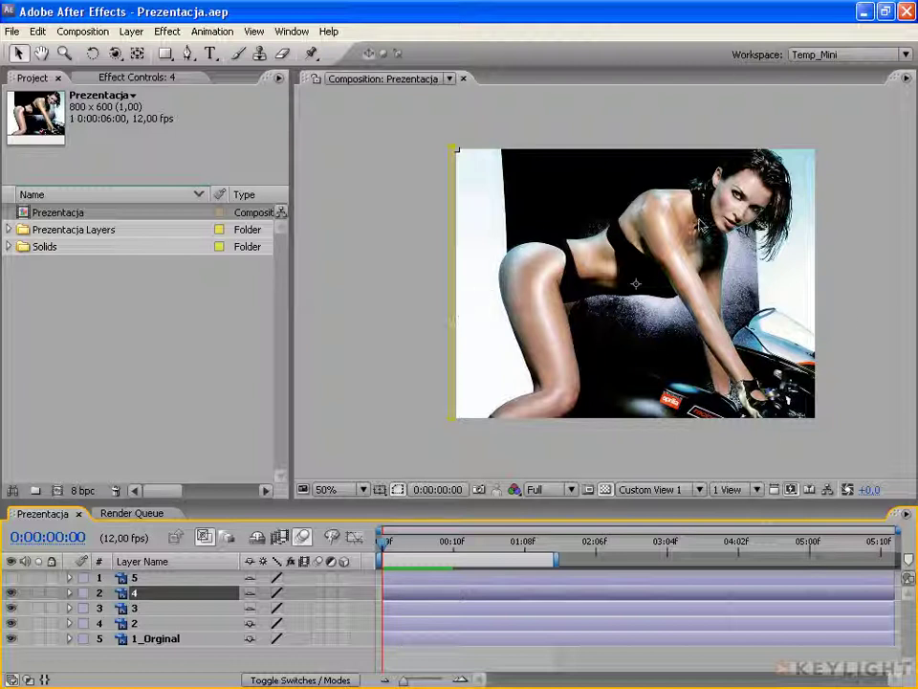
- At 0:00:00:08, twirl open layer 3's Mask 1 and select its Mask Path keyframes
{"action": "left_click", "coordinate": [161, 626]}
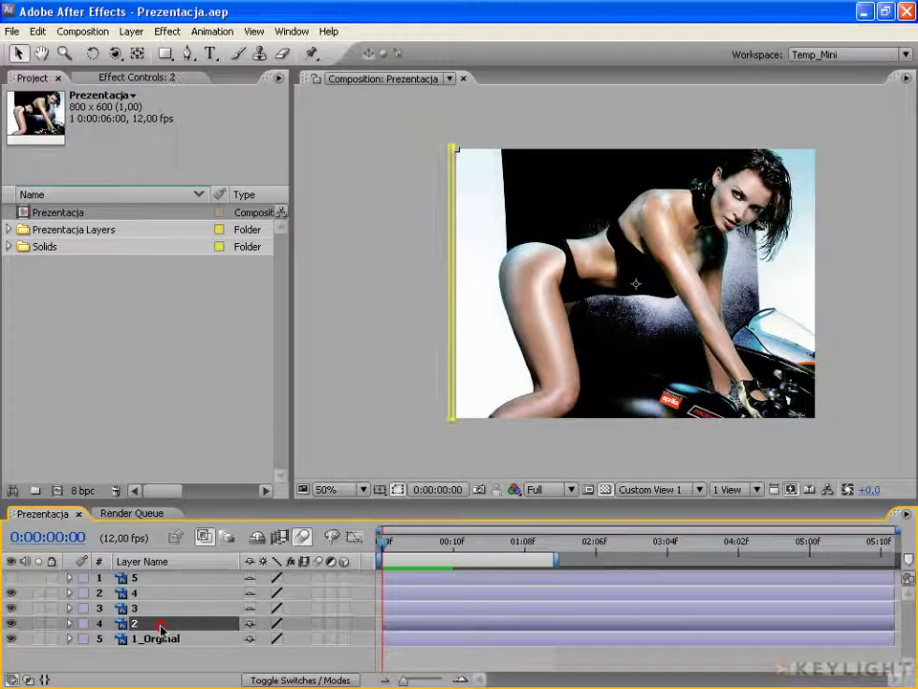
{"action": "left_click_drag", "start_coordinate": [385, 547], "coordinate": [443, 547]}
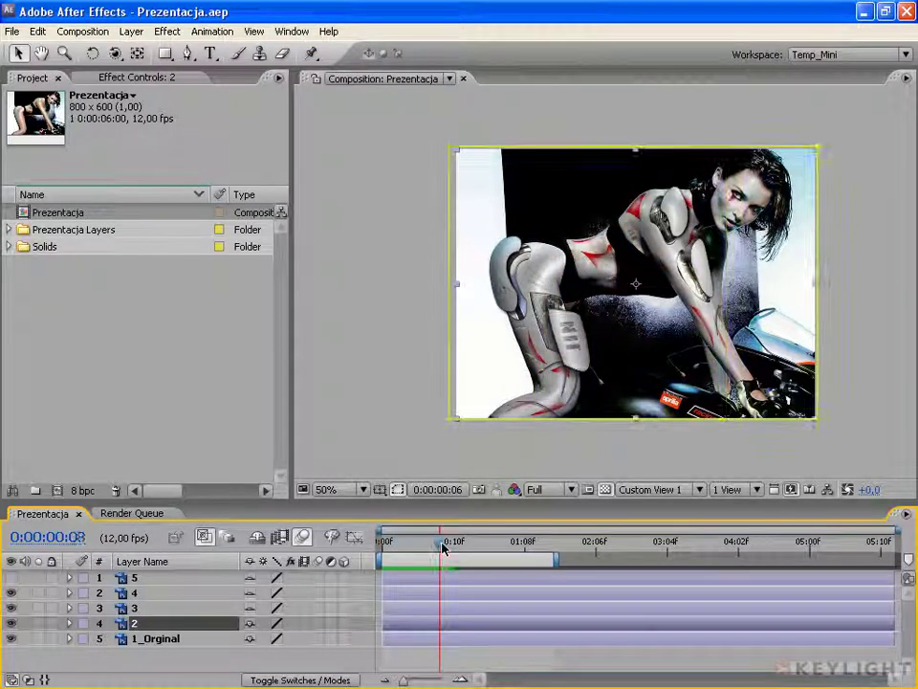
{"action": "key", "text": "ctrl+Up"}
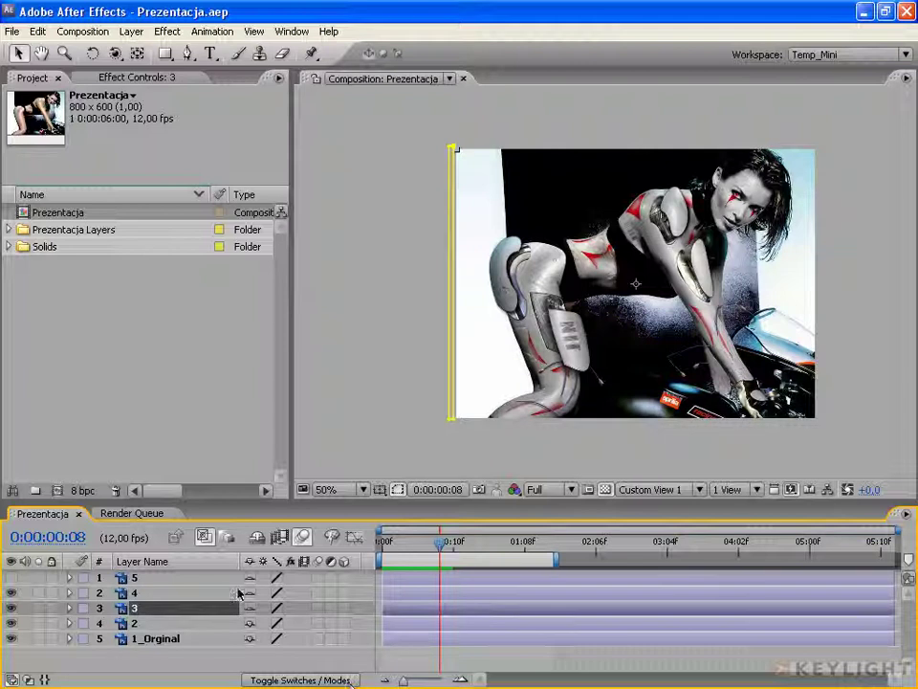
{"action": "left_click", "coordinate": [69, 608]}
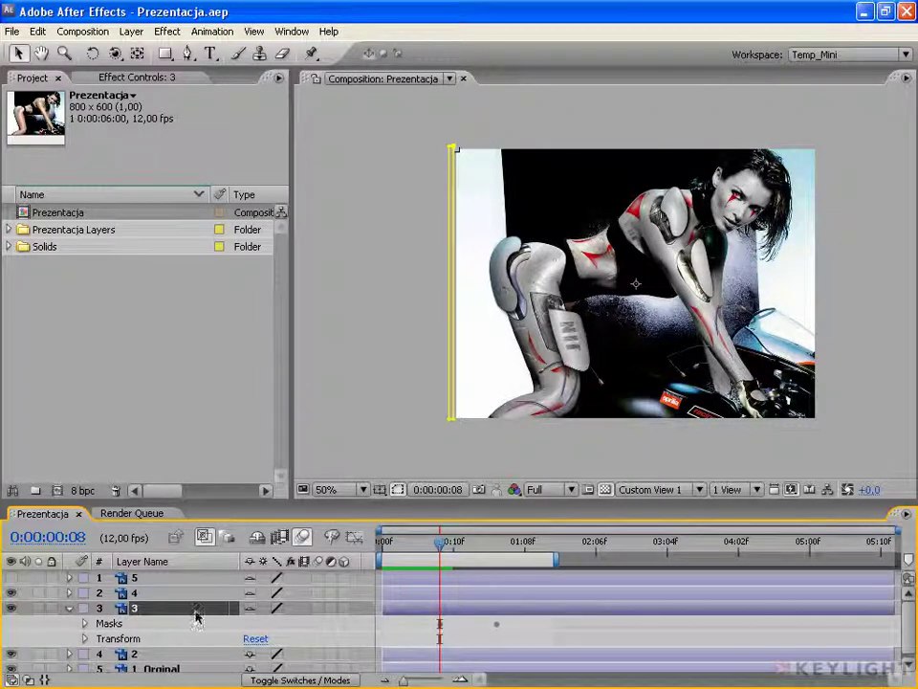
{"action": "left_click", "coordinate": [84, 623]}
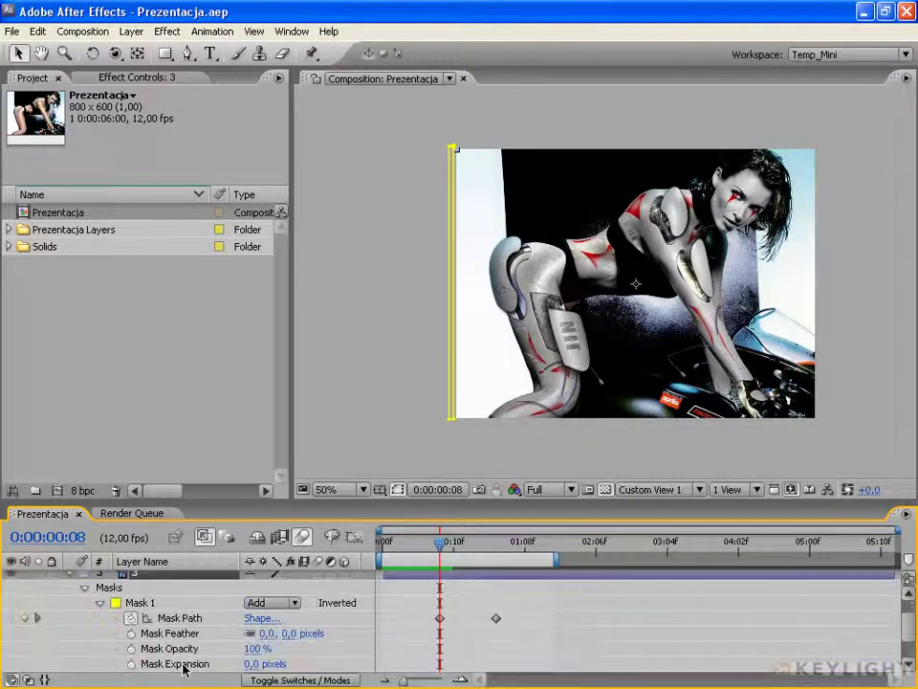
{"action": "left_click", "coordinate": [439, 619]}
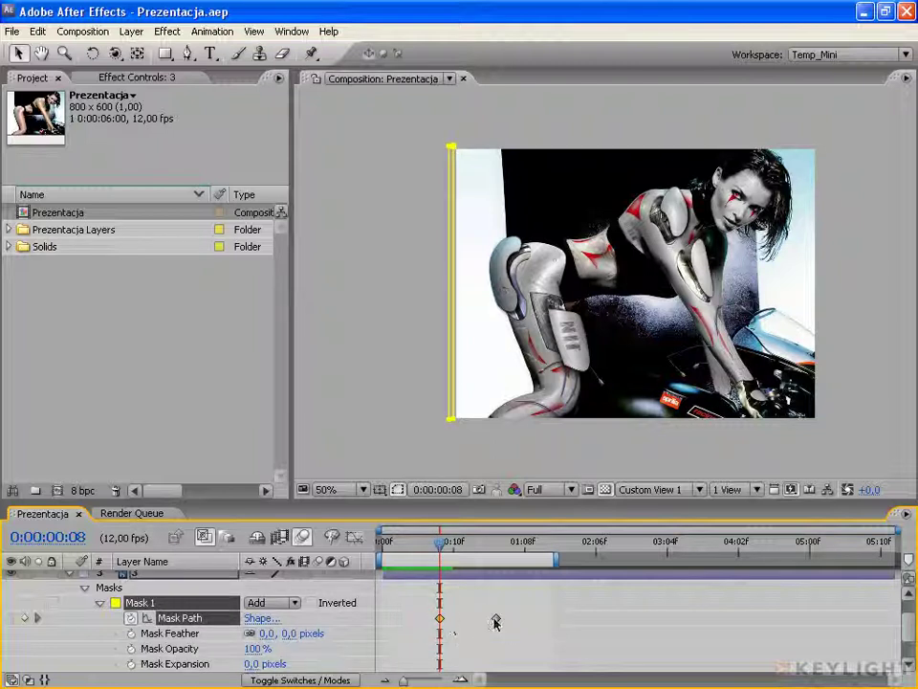
- Apply Keyframe Assistant > Time-Reverse Keyframes to layer 3's Mask Path keyframes
{"action": "right_click", "coordinate": [497, 622]}
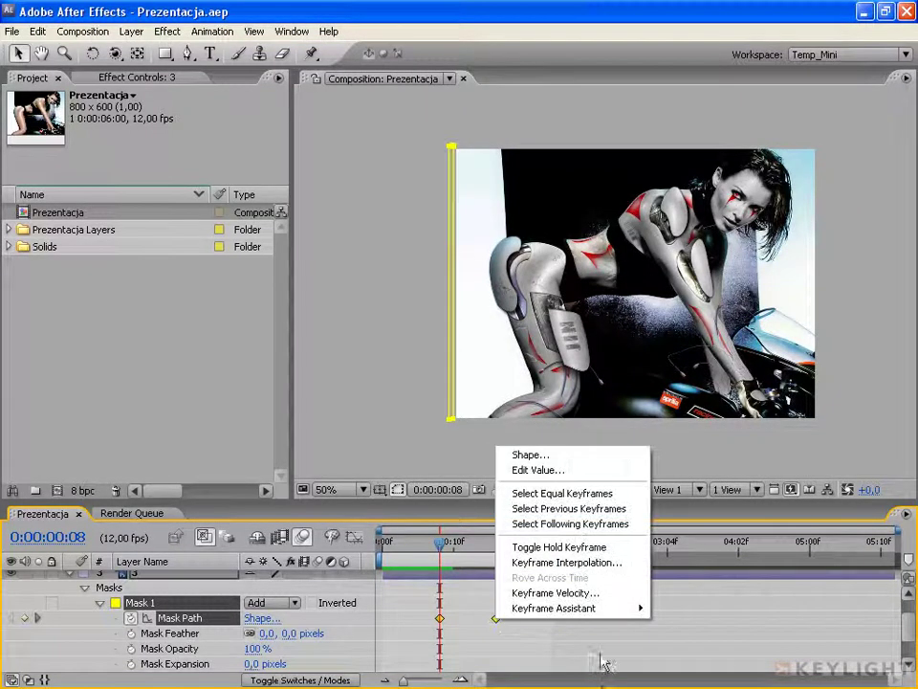
{"action": "mouse_move", "coordinate": [604, 609]}
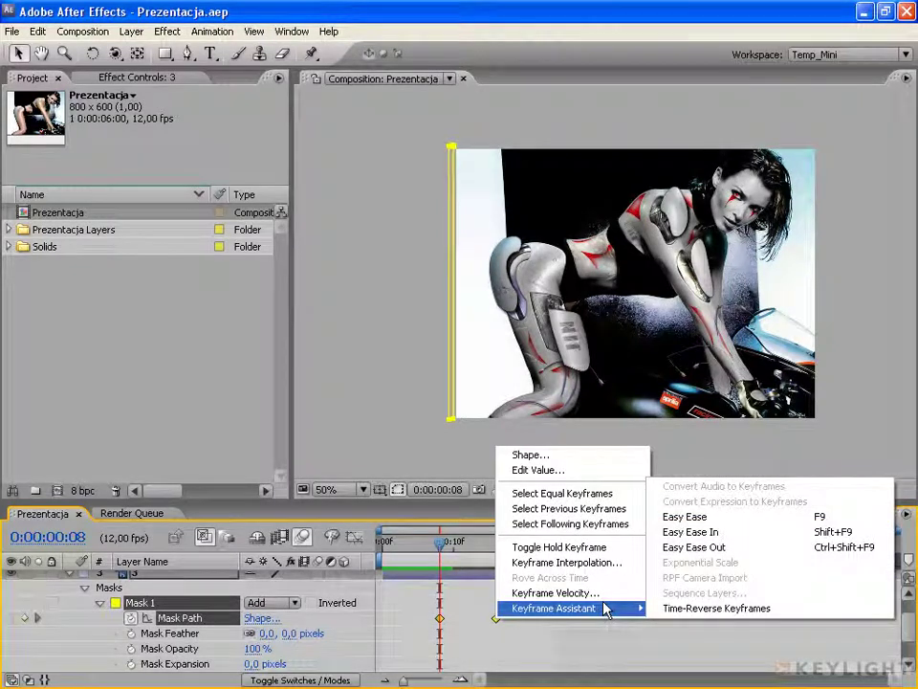
{"action": "left_click", "coordinate": [765, 610]}
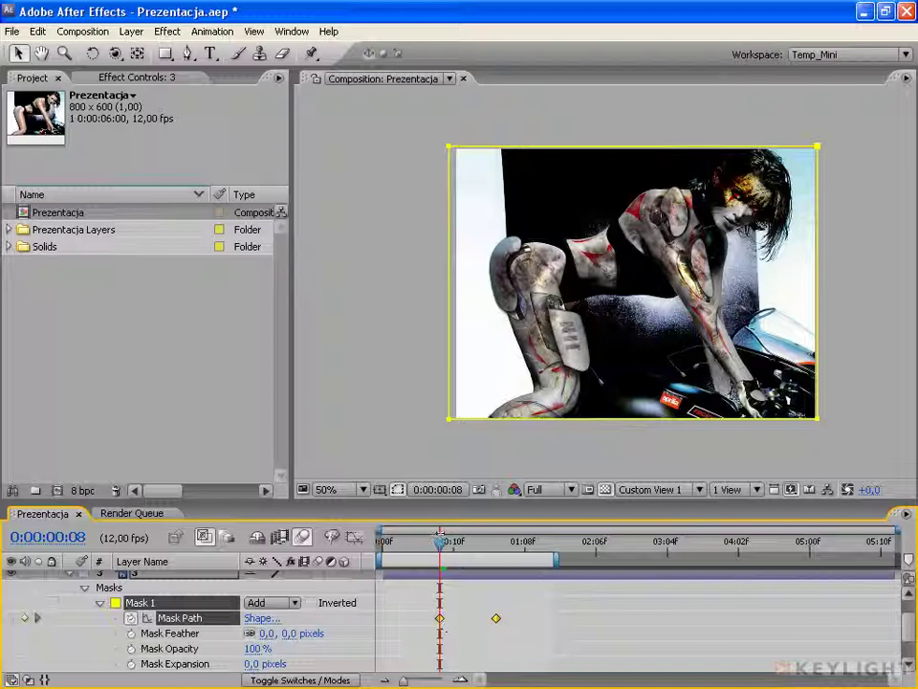
- Save the project at the 1:04 keyframe, return to frame 0 and enlarge the timeline
{"action": "left_click_drag", "start_coordinate": [443, 544], "coordinate": [495, 547]}
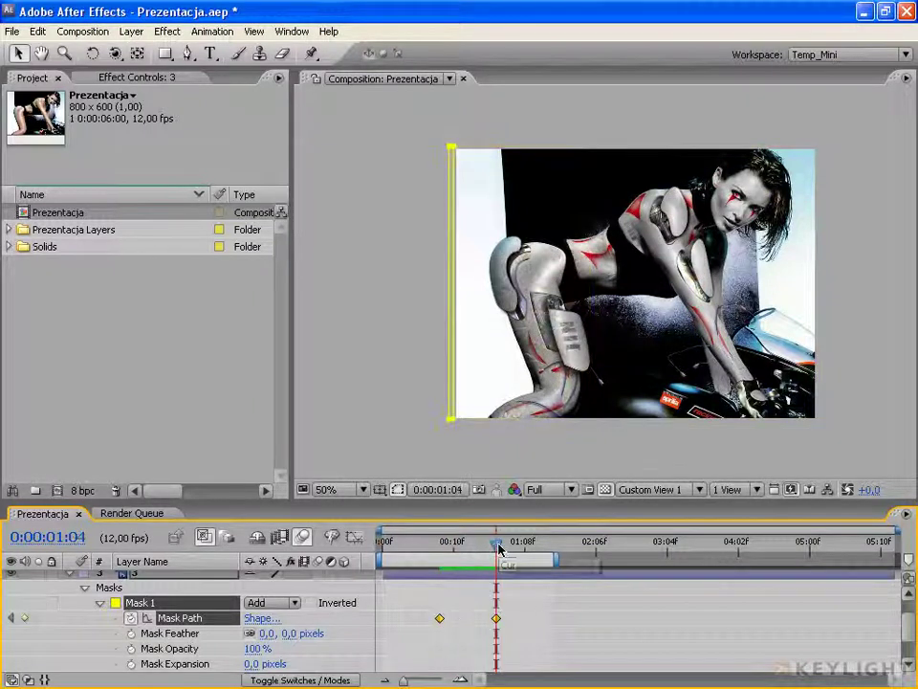
{"action": "key", "text": "ctrl+s"}
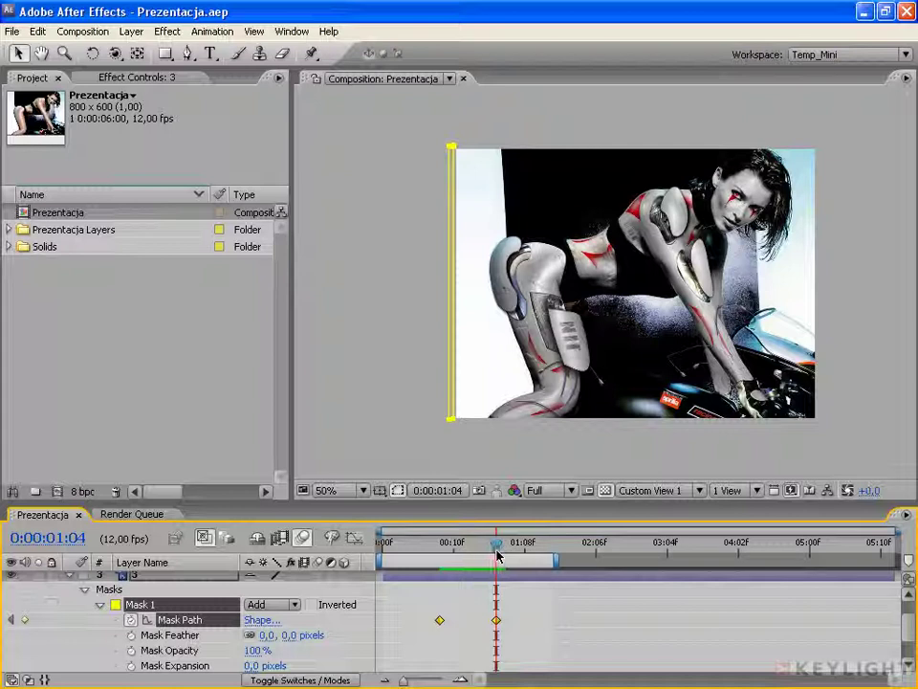
{"action": "left_click_drag", "start_coordinate": [496, 552], "coordinate": [439, 546]}
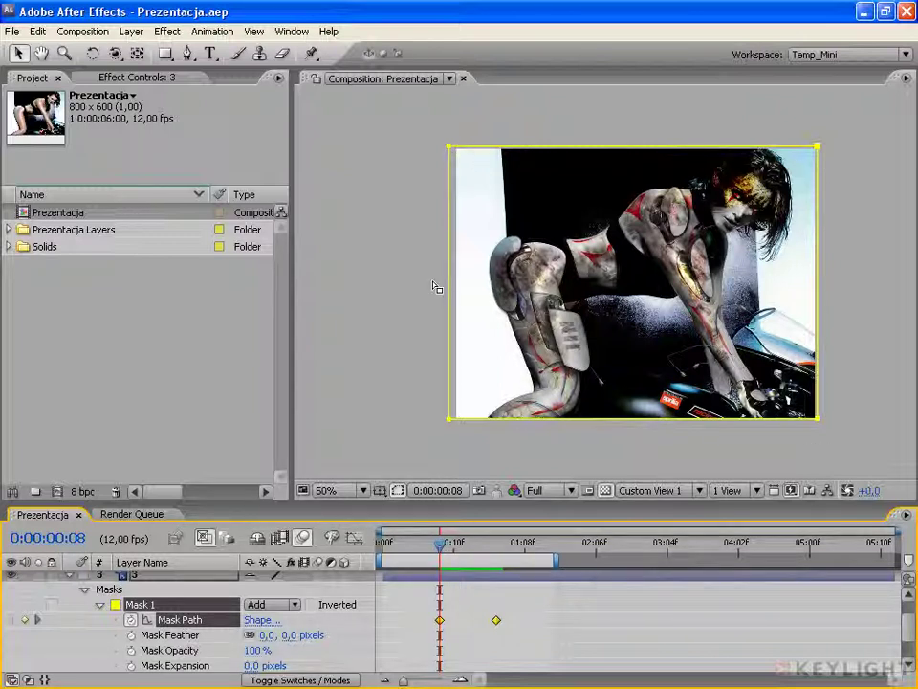
{"action": "left_click_drag", "start_coordinate": [442, 543], "coordinate": [382, 545]}
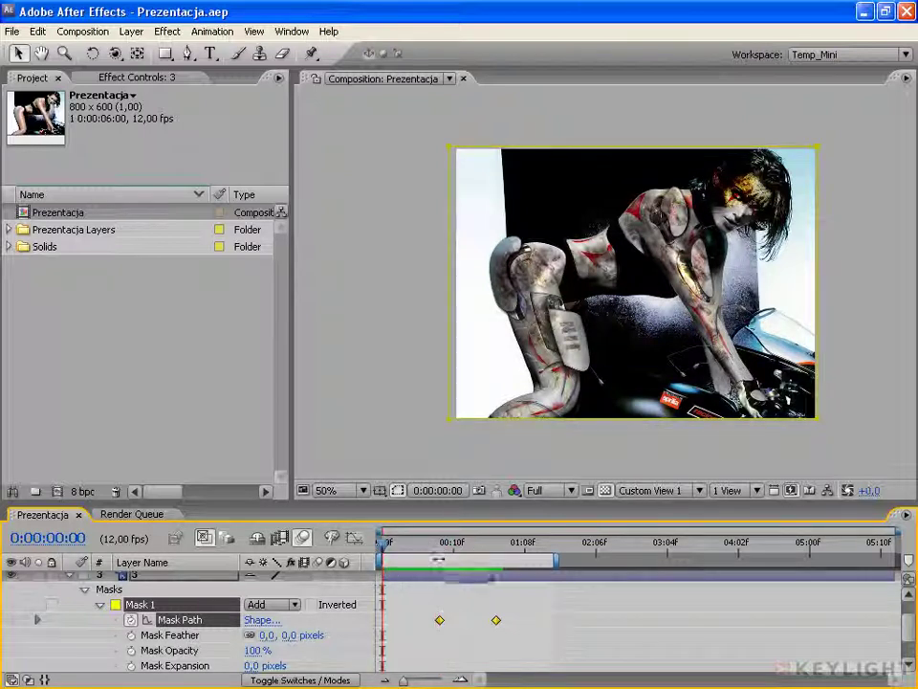
{"action": "left_click_drag", "start_coordinate": [456, 504], "coordinate": [455, 412]}
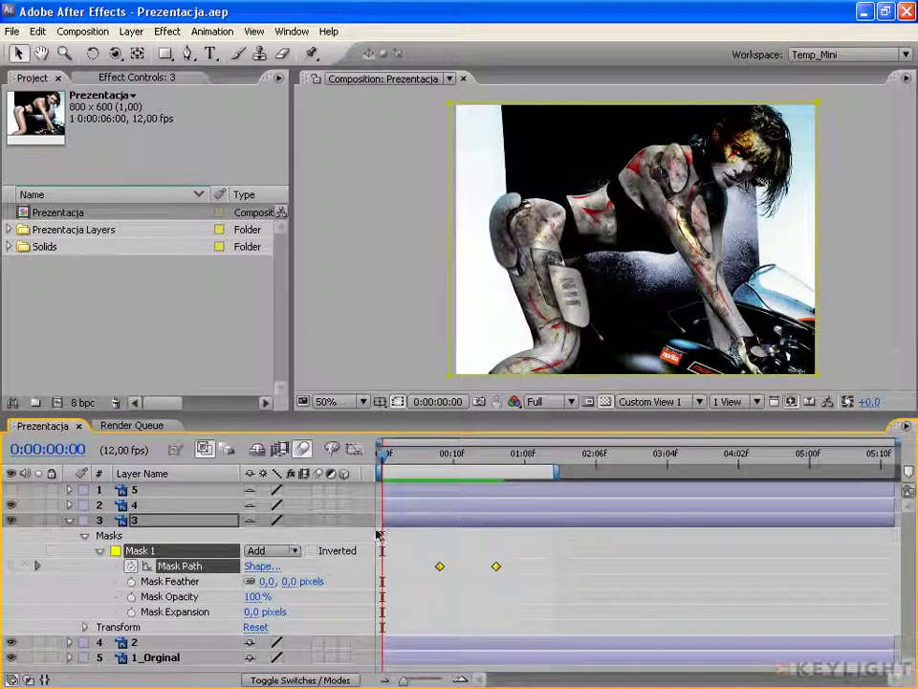
- Set layer 3's Mask 1 to Inverted and scrub through the wipe to 01:04
{"action": "left_click", "coordinate": [310, 553]}
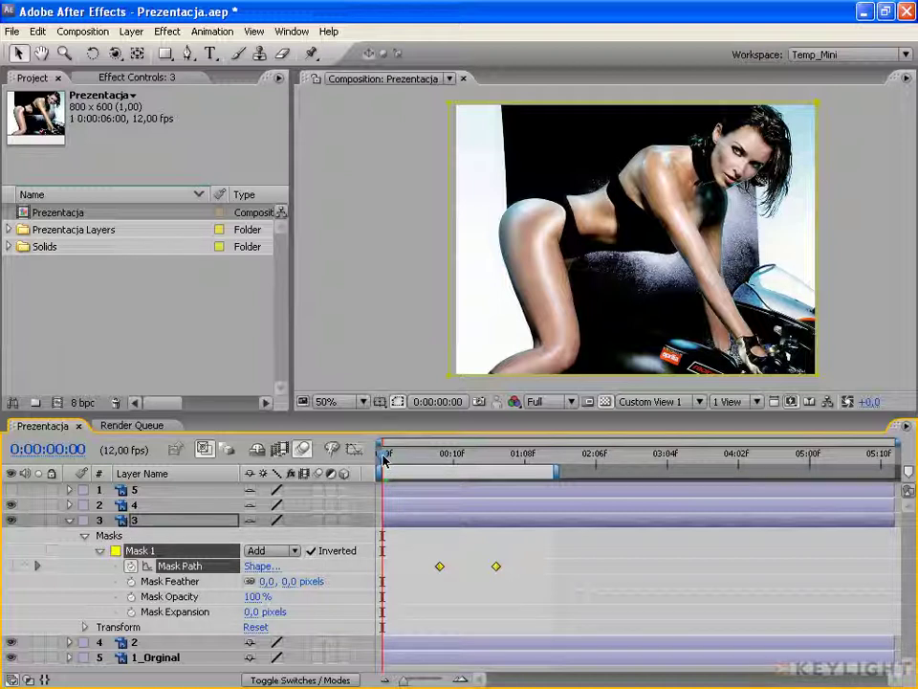
{"action": "left_click_drag", "start_coordinate": [384, 460], "coordinate": [441, 460]}
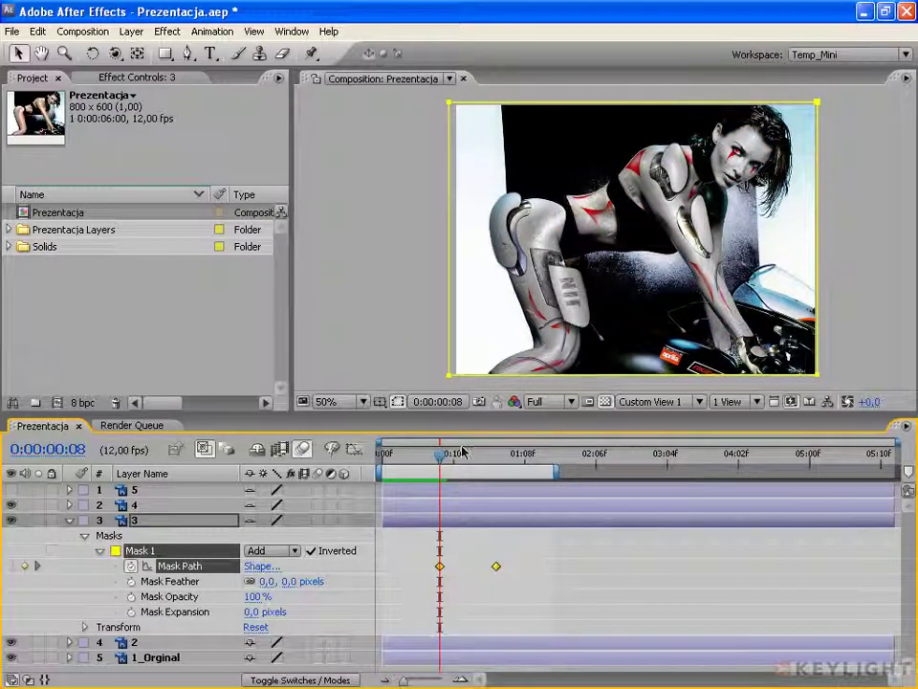
{"action": "left_click_drag", "start_coordinate": [441, 464], "coordinate": [455, 461]}
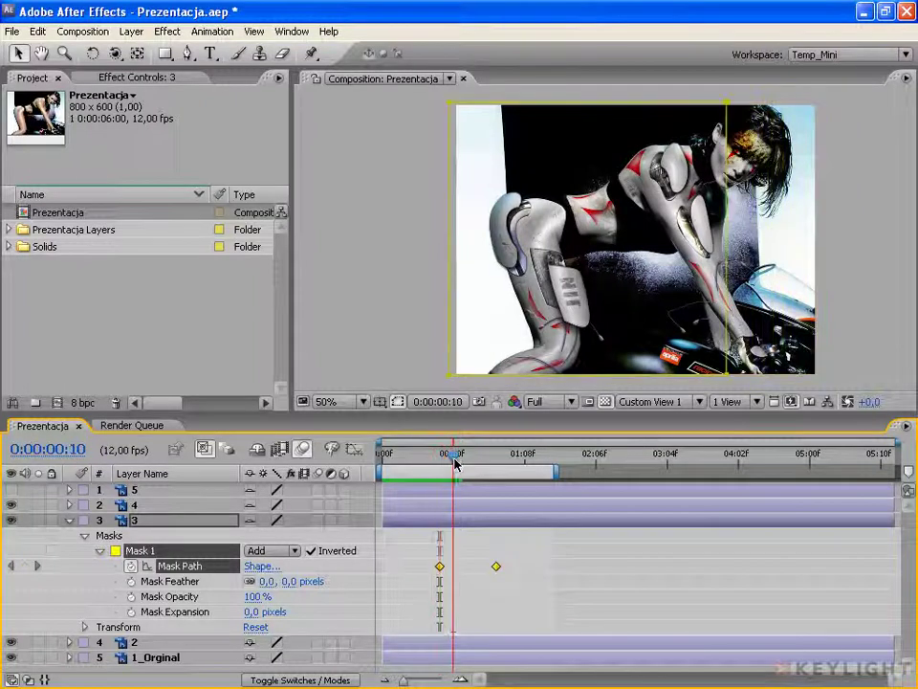
{"action": "left_click_drag", "start_coordinate": [453, 463], "coordinate": [496, 463]}
- Reselect both Mask Path keyframes and recheck the wipe from start to 01:04
{"action": "key", "text": "g"}
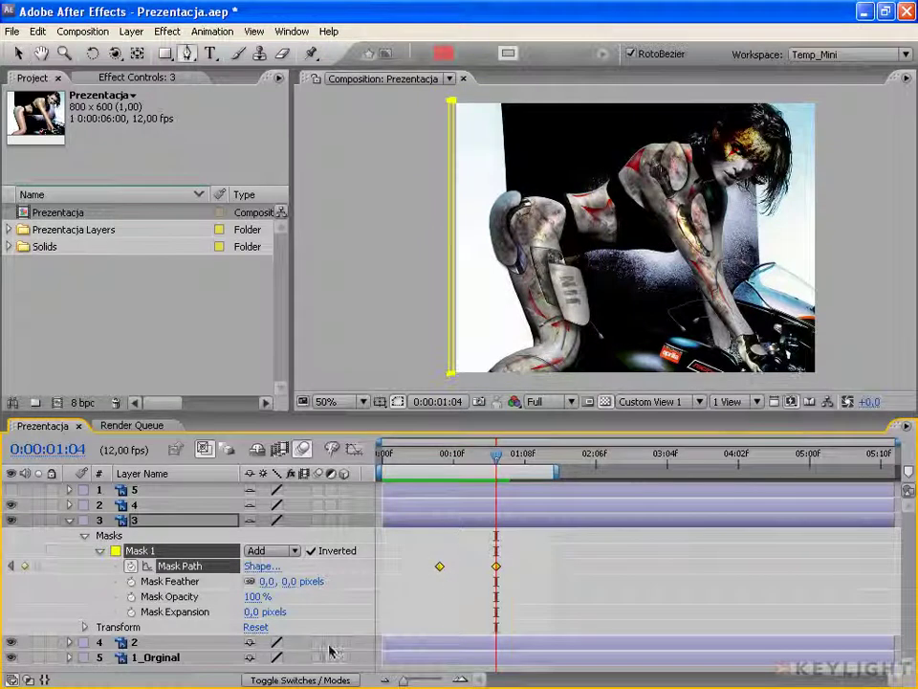
{"action": "left_click", "coordinate": [497, 566]}
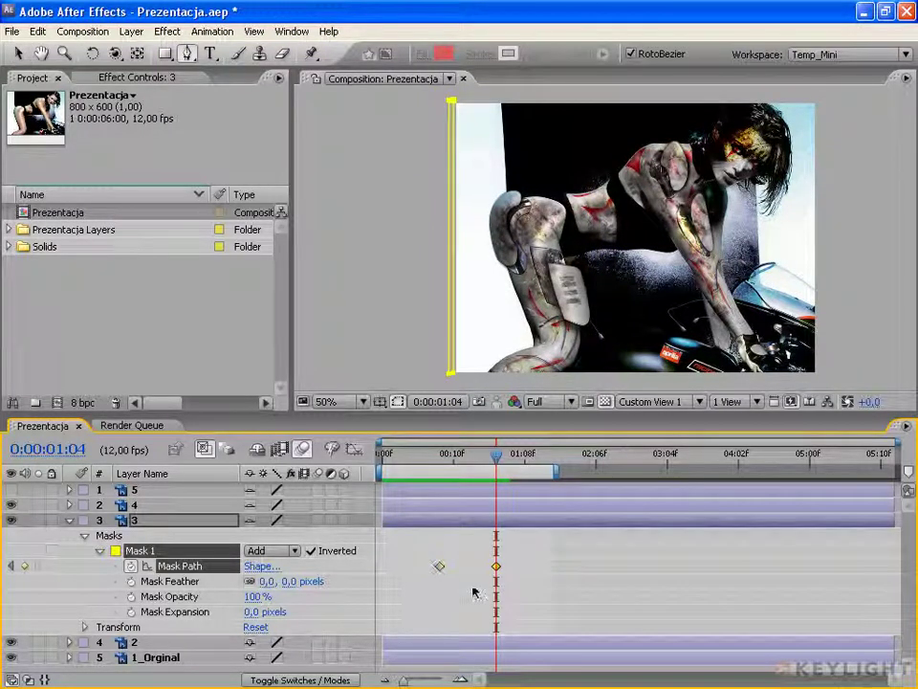
{"action": "left_click", "coordinate": [311, 565]}
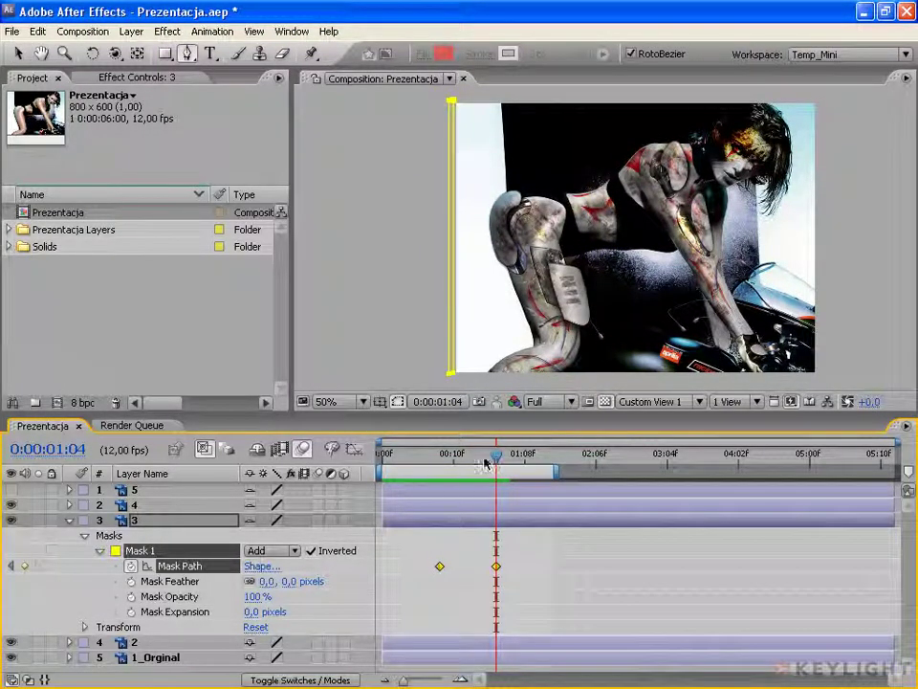
{"action": "mouse_move", "coordinate": [498, 462]}
{"action": "left_mouse_down"}
{"action": "mouse_move", "coordinate": [386, 459]}
{"action": "mouse_move", "coordinate": [484, 459]}
{"action": "left_mouse_up"}
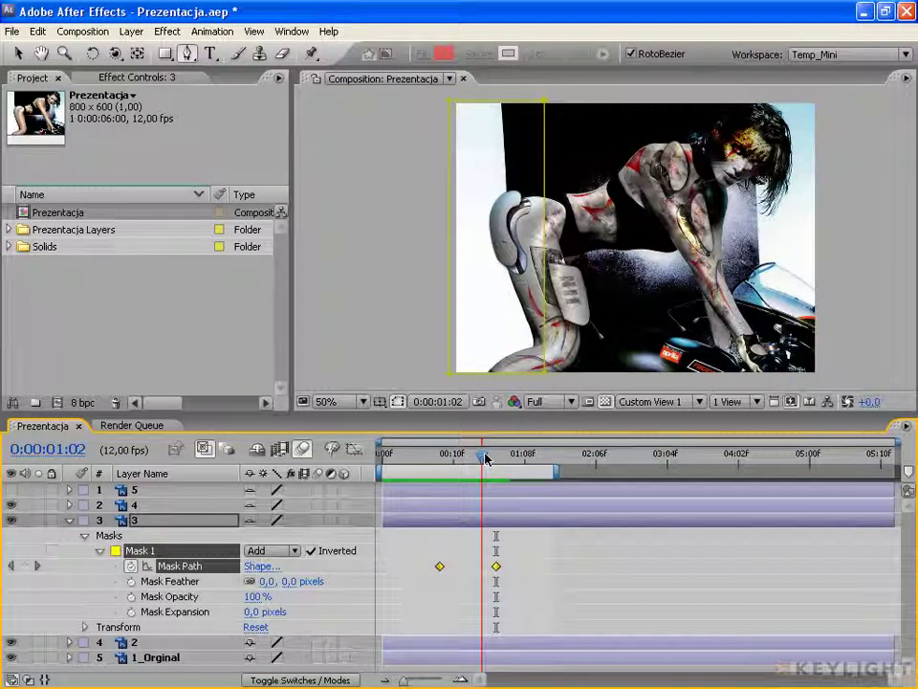
{"action": "left_click_drag", "start_coordinate": [484, 459], "coordinate": [498, 459]}
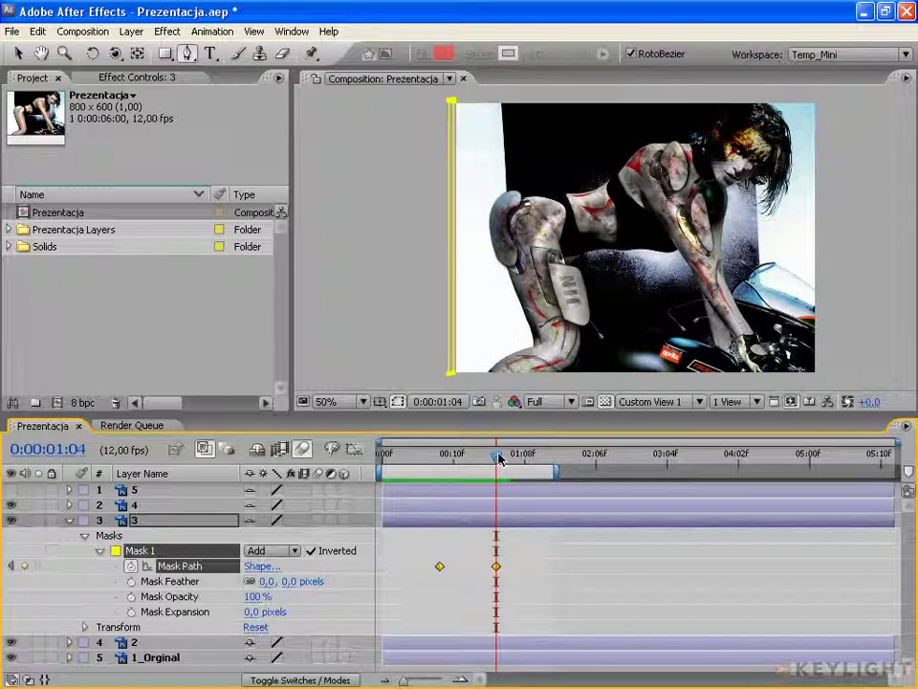
{"action": "left_click_drag", "start_coordinate": [498, 459], "coordinate": [383, 459]}
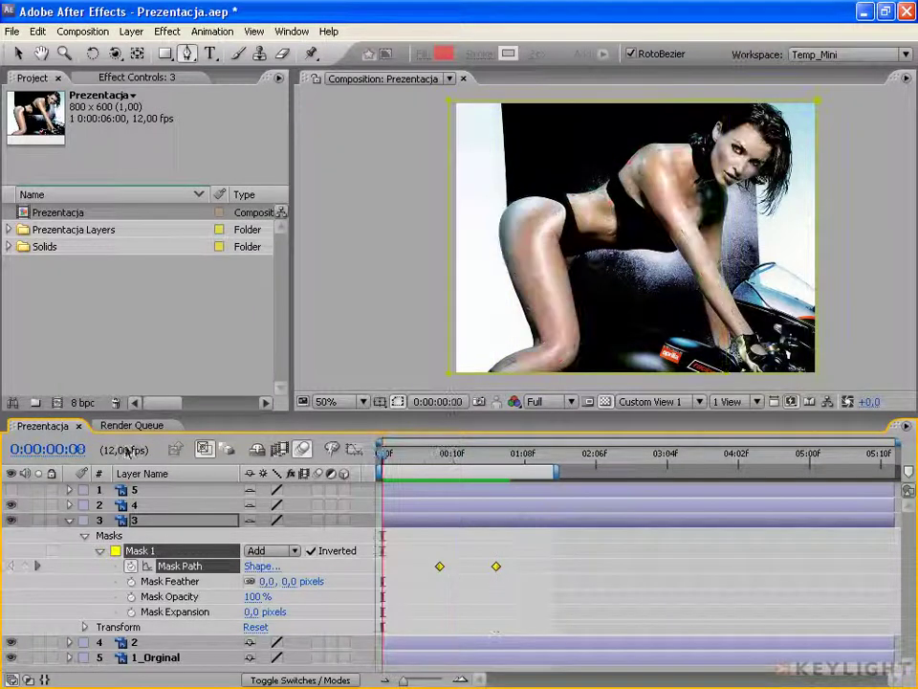
- Extend the work area to about 03:04 and check layer 4's wipe at 02:00
{"action": "left_click", "coordinate": [69, 522]}
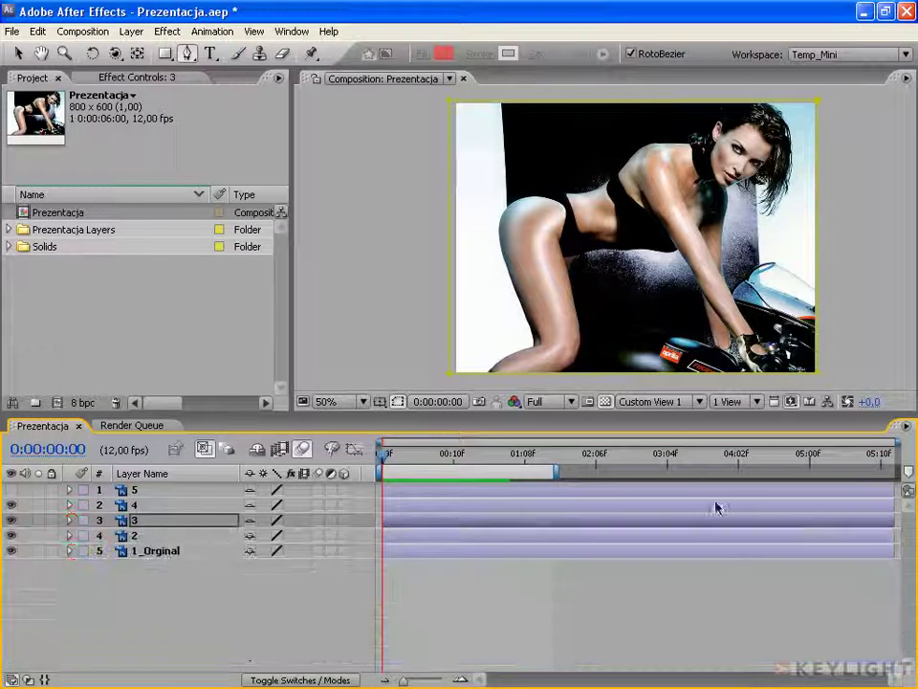
{"action": "left_click_drag", "start_coordinate": [555, 468], "coordinate": [643, 469]}
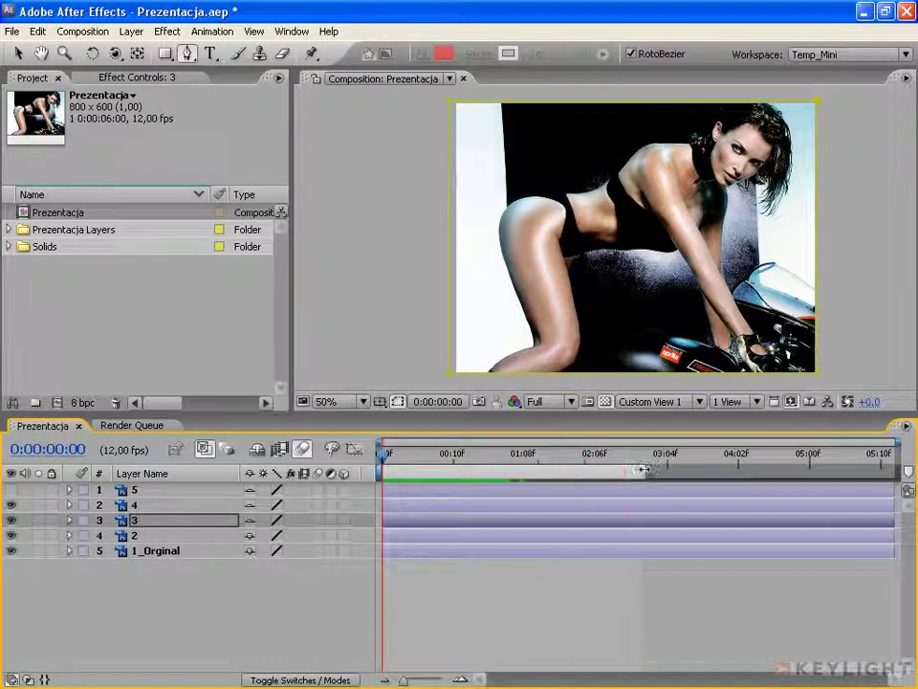
{"action": "left_click", "coordinate": [158, 505]}
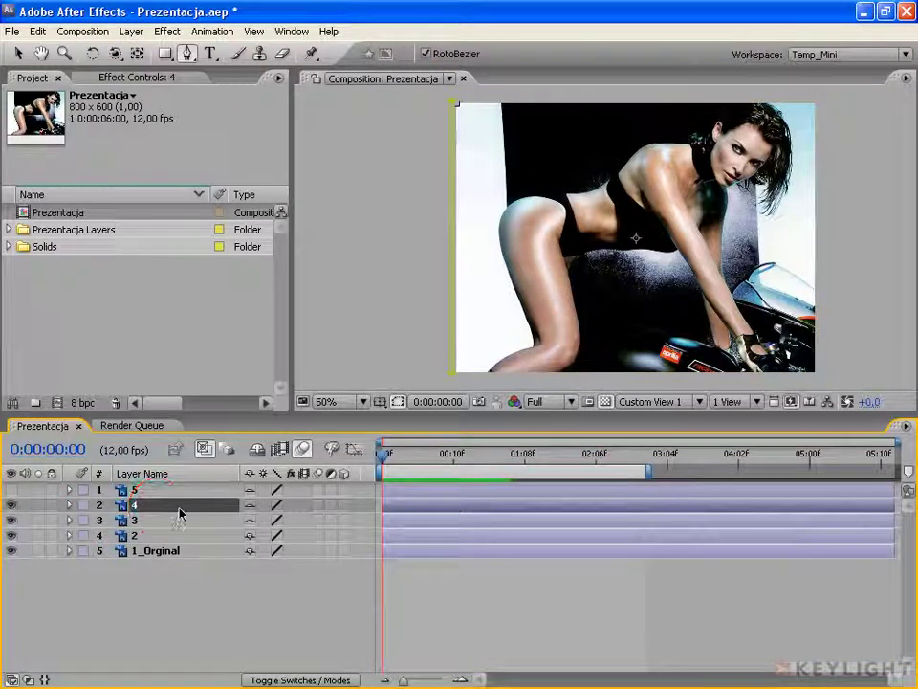
{"action": "left_click", "coordinate": [69, 505]}
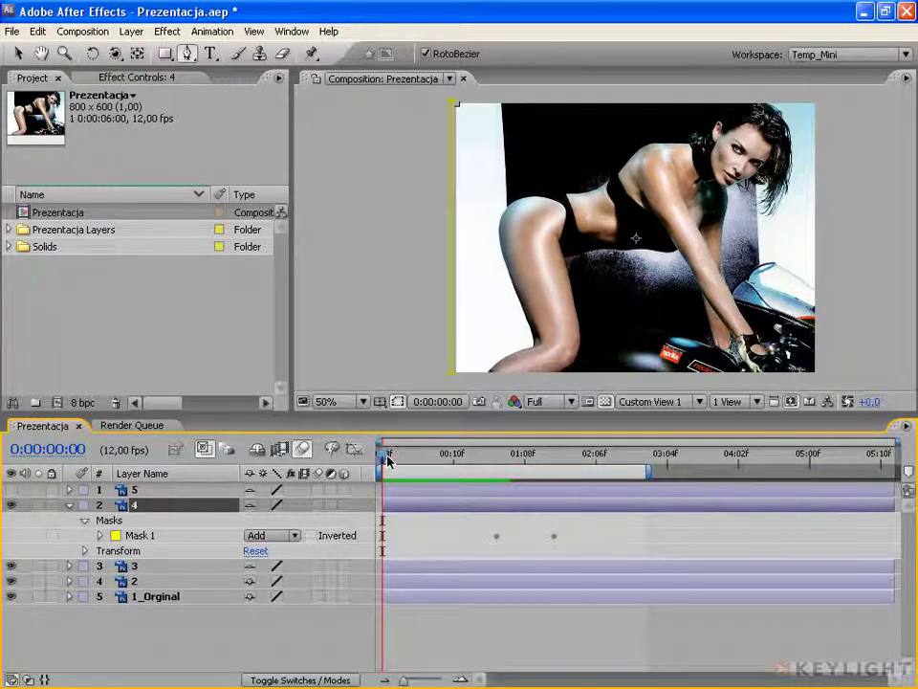
{"action": "left_click_drag", "start_coordinate": [388, 461], "coordinate": [554, 453]}
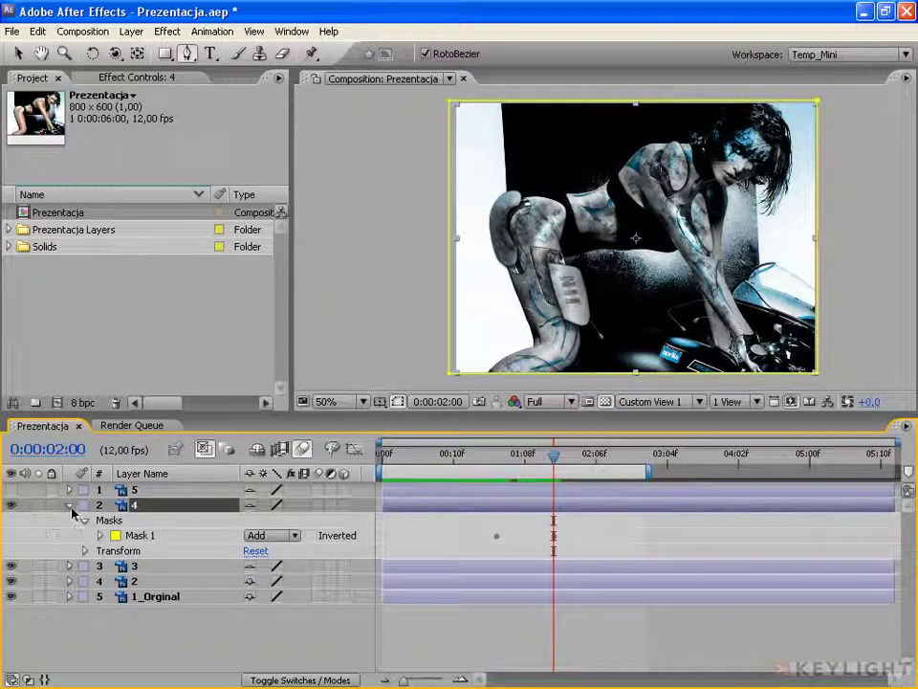
{"action": "left_click", "coordinate": [69, 506]}
- Turn layer 5 back on, then select and expand it
{"action": "left_click", "coordinate": [10, 490]}
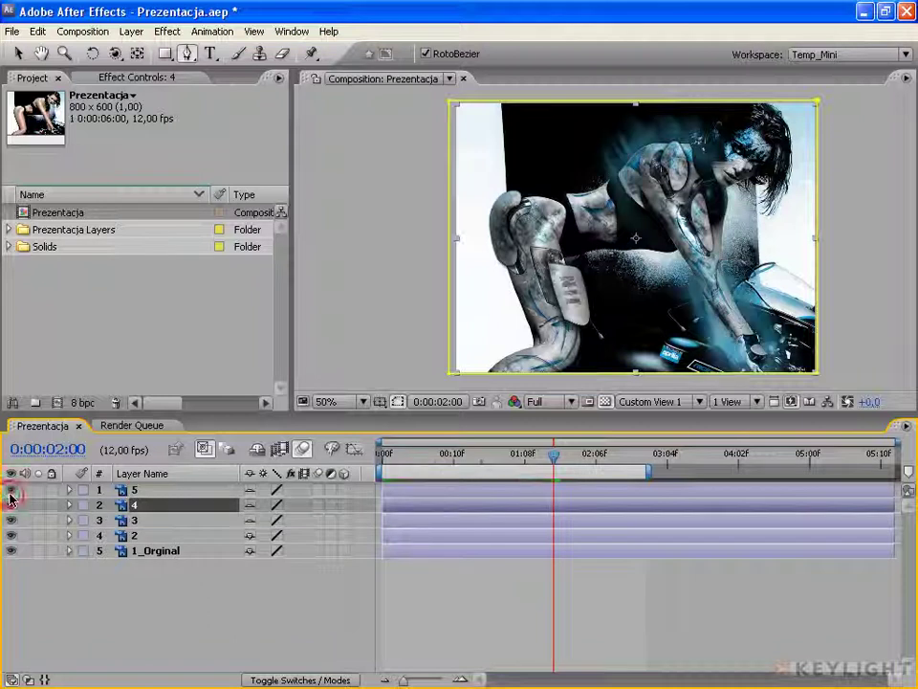
{"action": "left_click", "coordinate": [173, 491]}
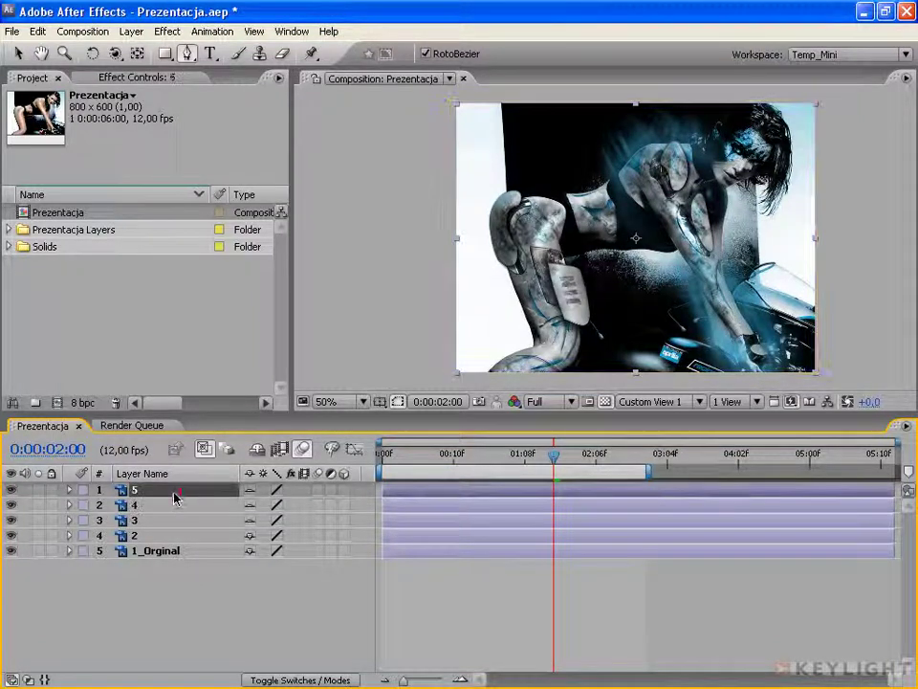
{"action": "left_click", "coordinate": [69, 490]}
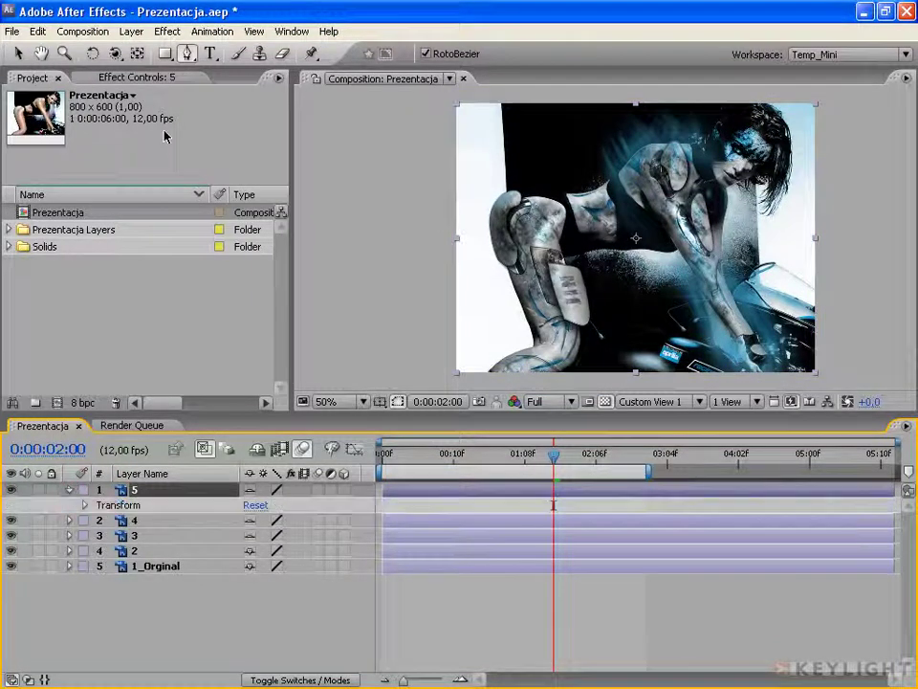
- Select the Pen tool and enlarge the viewer with magnification set to Fit
{"action": "left_click", "coordinate": [189, 54]}
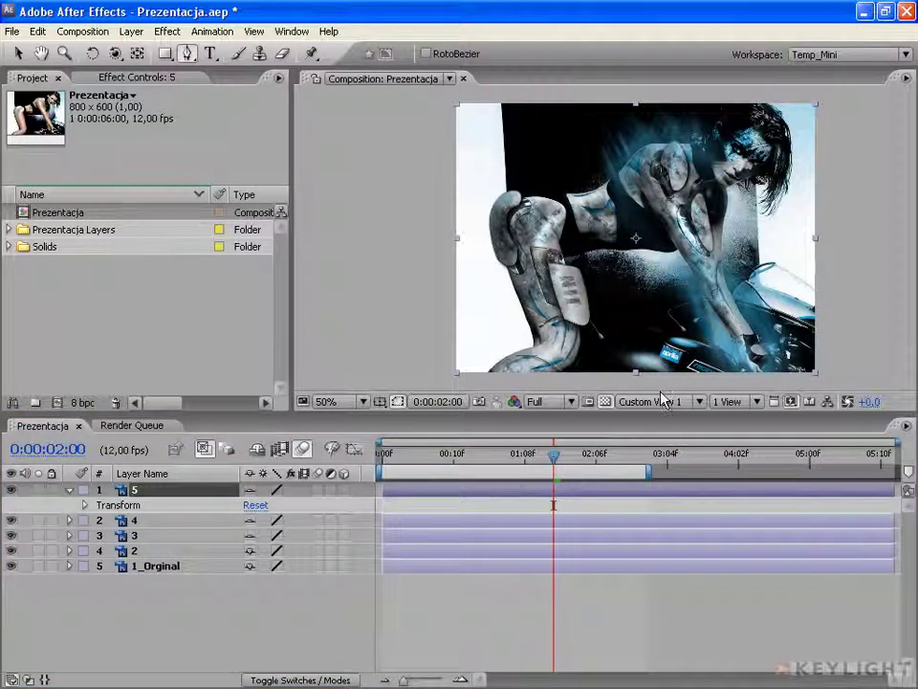
{"action": "left_click_drag", "start_coordinate": [658, 416], "coordinate": [658, 584]}
{"action": "left_click", "coordinate": [326, 570]}
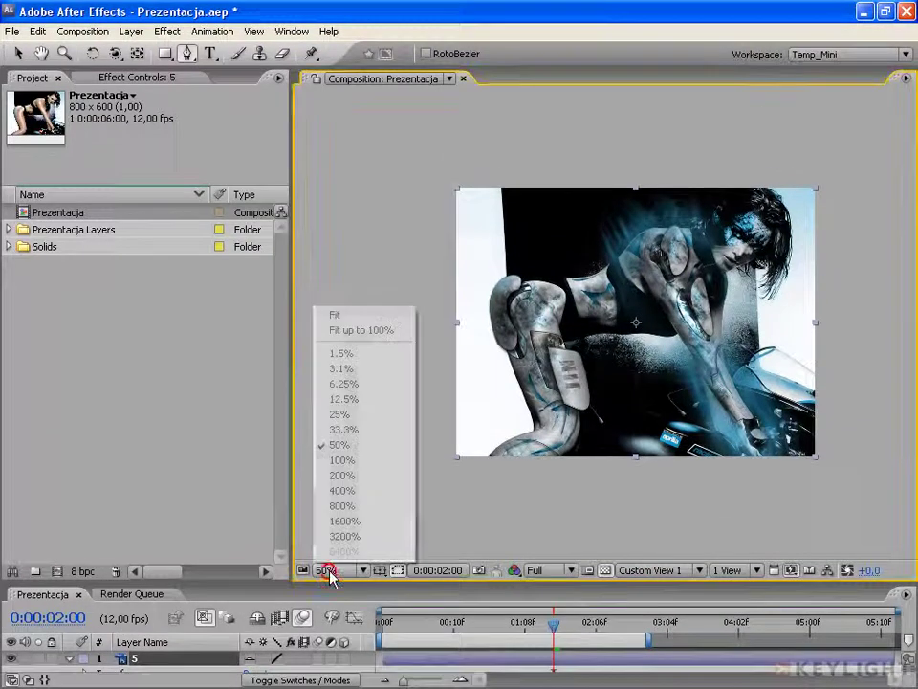
{"action": "left_click", "coordinate": [335, 315]}
{"action": "key", "text": "h"}
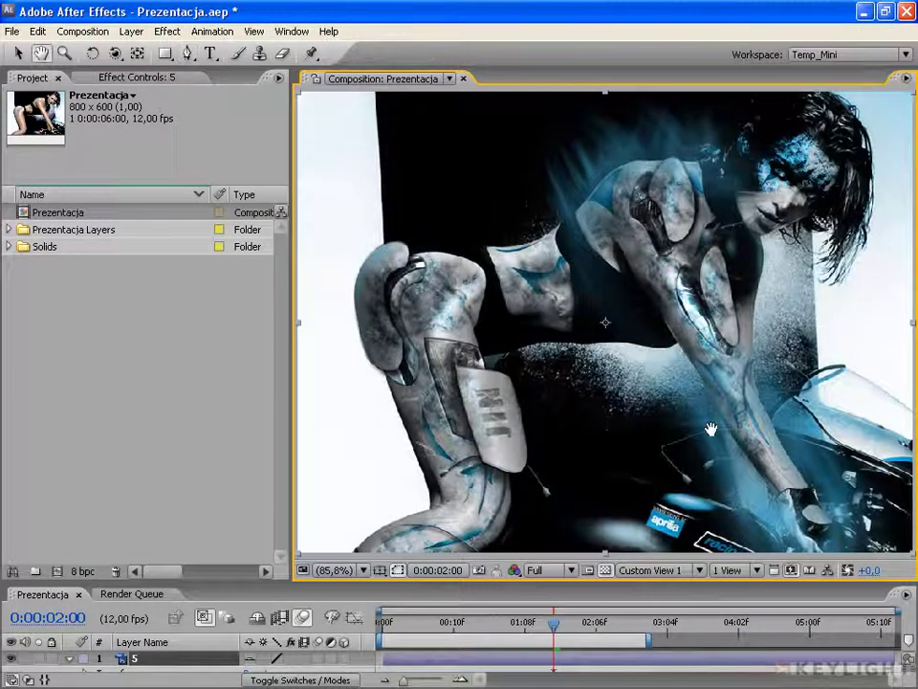
{"action": "left_click_drag", "start_coordinate": [711, 430], "coordinate": [657, 403]}
{"action": "key", "text": "g"}
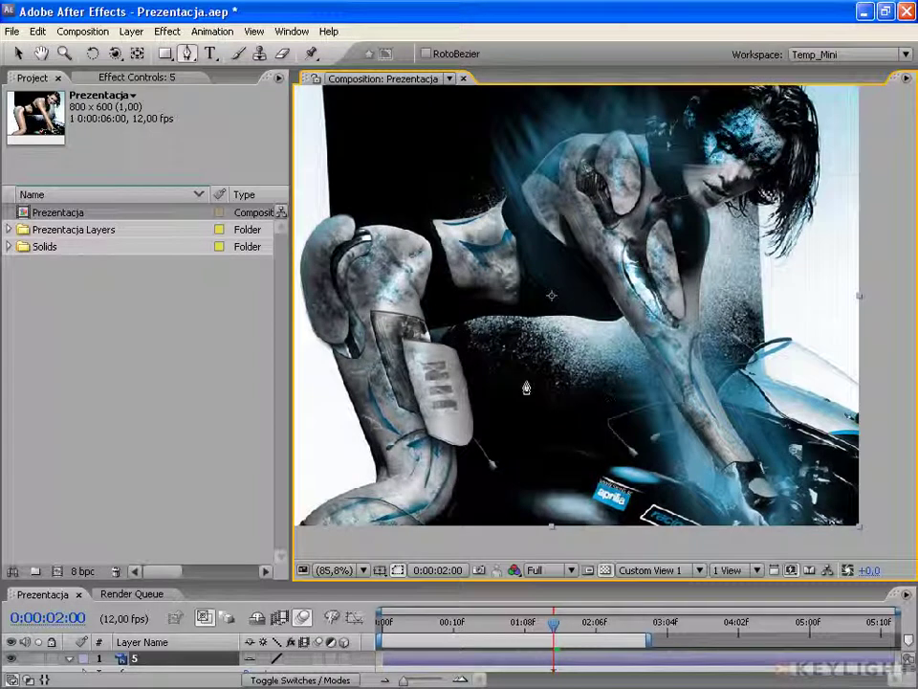
- Place curved mask points top-left, above the image and down the diagonal
{"action": "left_click_drag", "start_coordinate": [547, 401], "coordinate": [491, 297]}
{"action": "key", "text": "h"}
{"action": "left_click_drag", "start_coordinate": [645, 303], "coordinate": [623, 396]}
{"action": "key", "text": "g"}
{"action": "left_click_drag", "start_coordinate": [485, 160], "coordinate": [614, 131]}
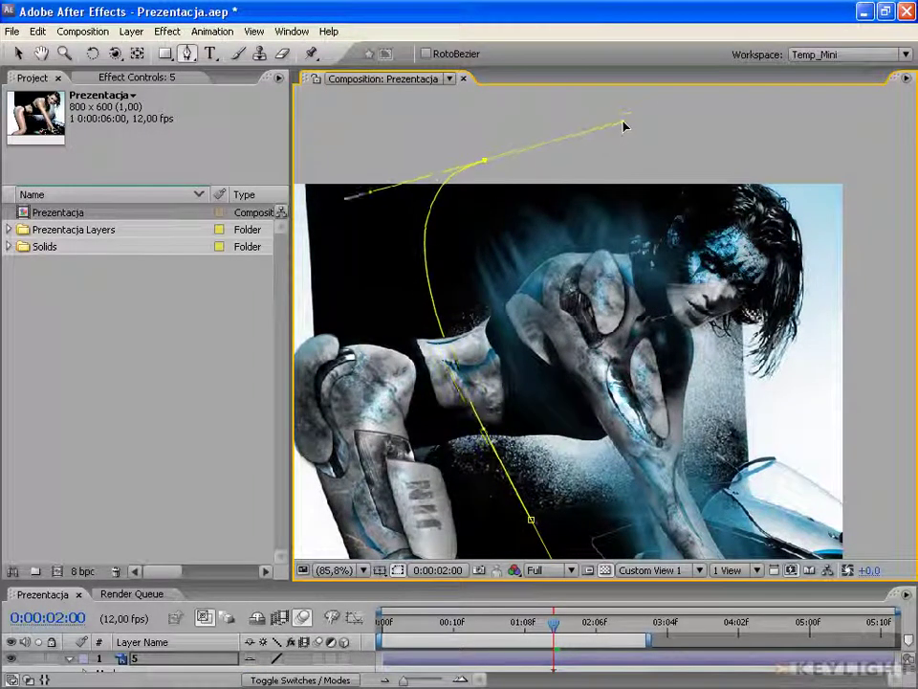
{"action": "left_click_drag", "start_coordinate": [703, 381], "coordinate": [554, 267]}
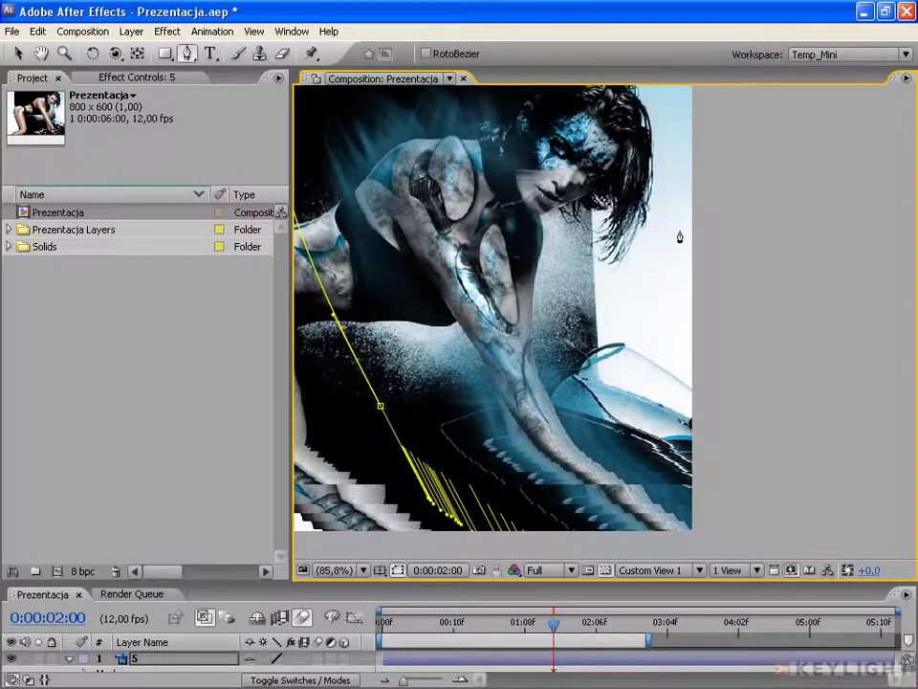
{"action": "left_click", "coordinate": [703, 309]}
{"action": "left_click_drag", "start_coordinate": [703, 309], "coordinate": [782, 375]}
- Add a curved point at the lower right and bend the path near the bike's logo
{"action": "left_click_drag", "start_coordinate": [725, 484], "coordinate": [765, 365]}
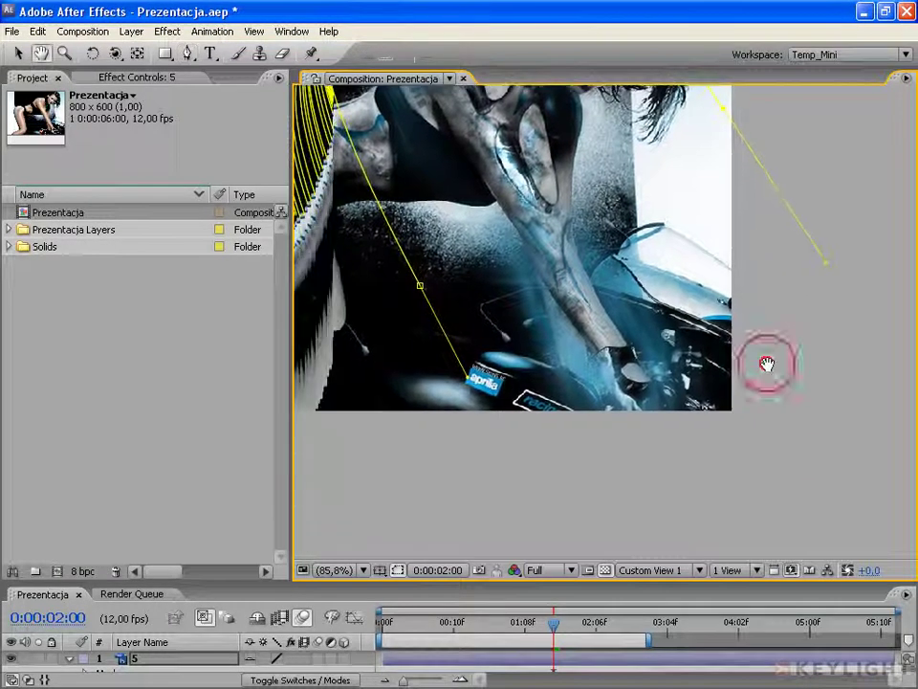
{"action": "left_click_drag", "start_coordinate": [755, 468], "coordinate": [820, 464]}
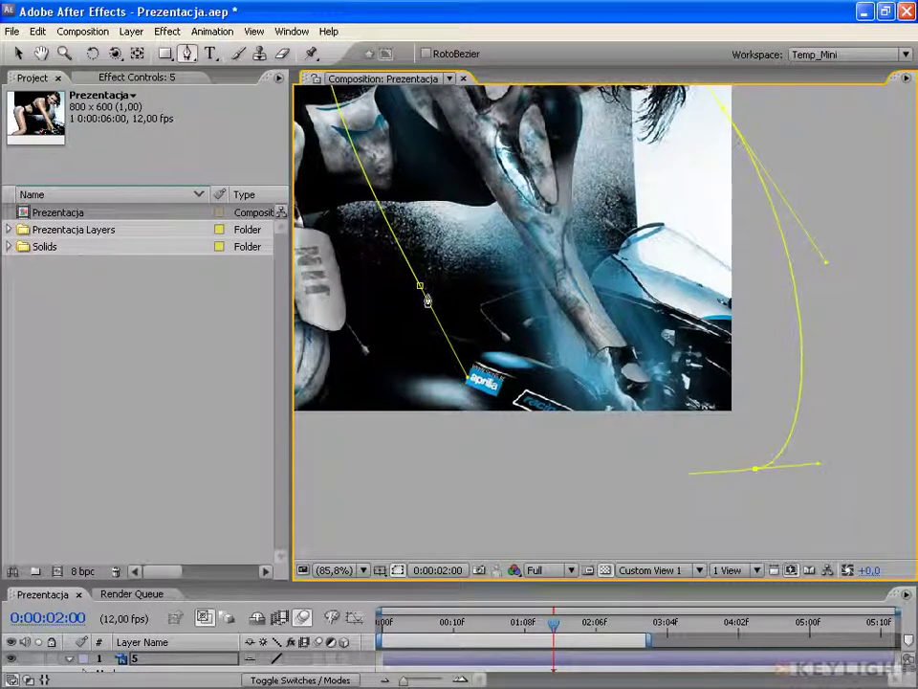
{"action": "left_click_drag", "start_coordinate": [422, 294], "coordinate": [469, 378]}
{"action": "left_click_drag", "start_coordinate": [469, 197], "coordinate": [502, 231]}
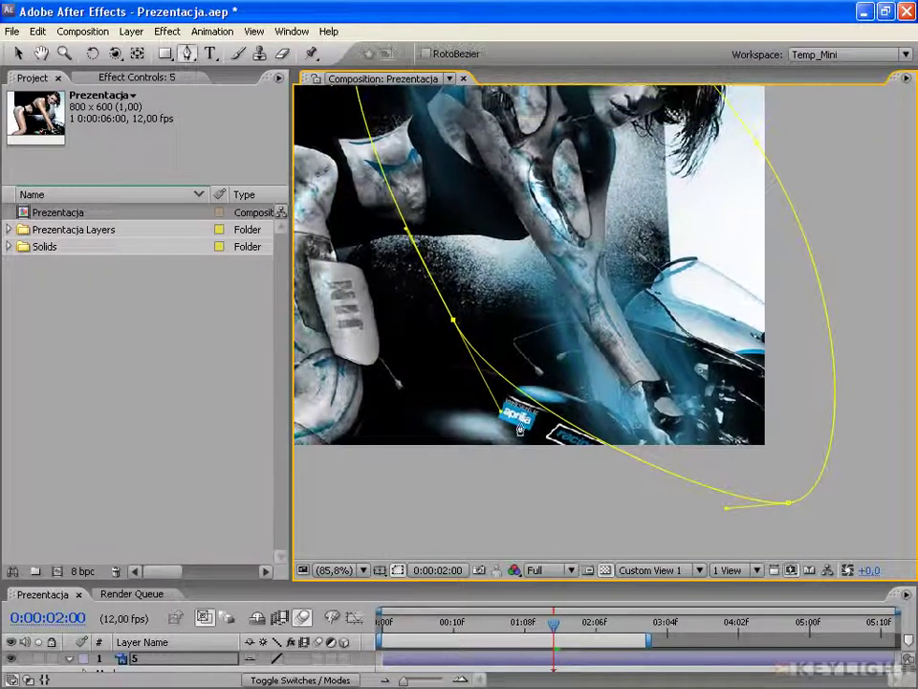
{"action": "left_click_drag", "start_coordinate": [501, 414], "coordinate": [609, 538]}
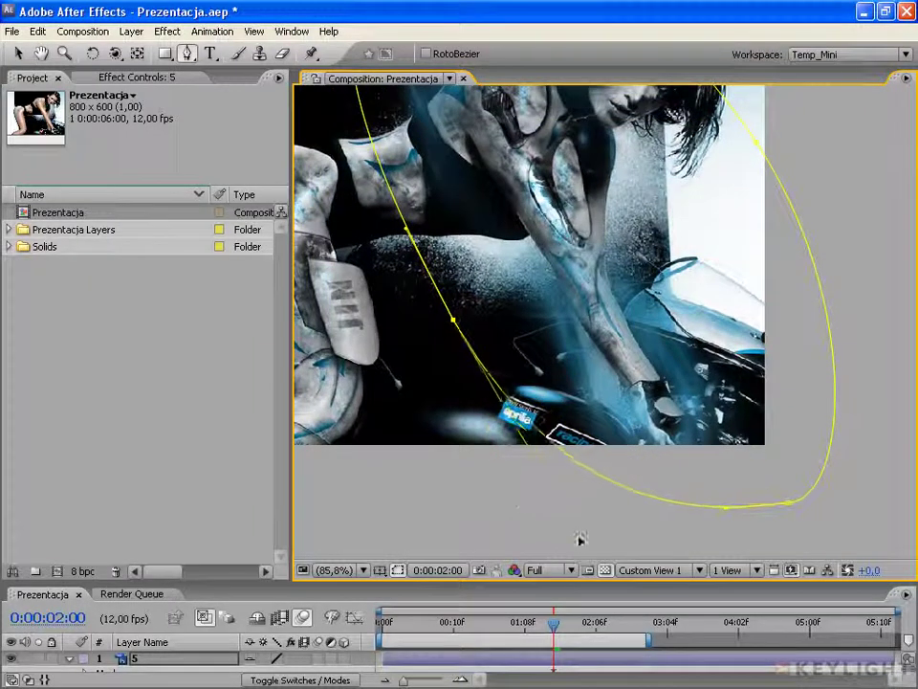
{"action": "scroll", "coordinate": [534, 294], "scroll_direction": "down", "scroll_amount": 2}
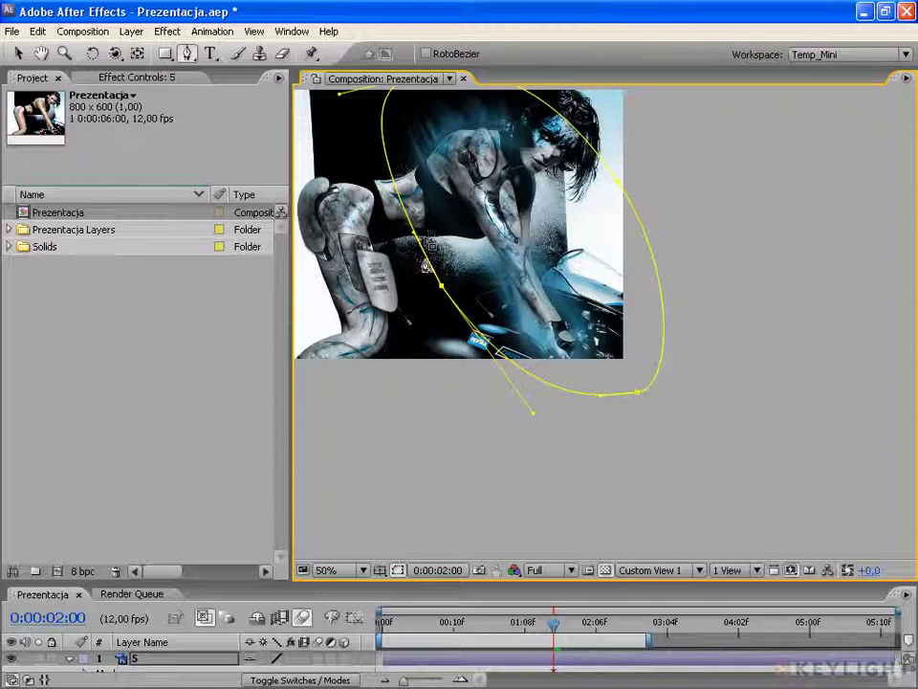
{"action": "left_click_drag", "start_coordinate": [498, 258], "coordinate": [644, 302]}
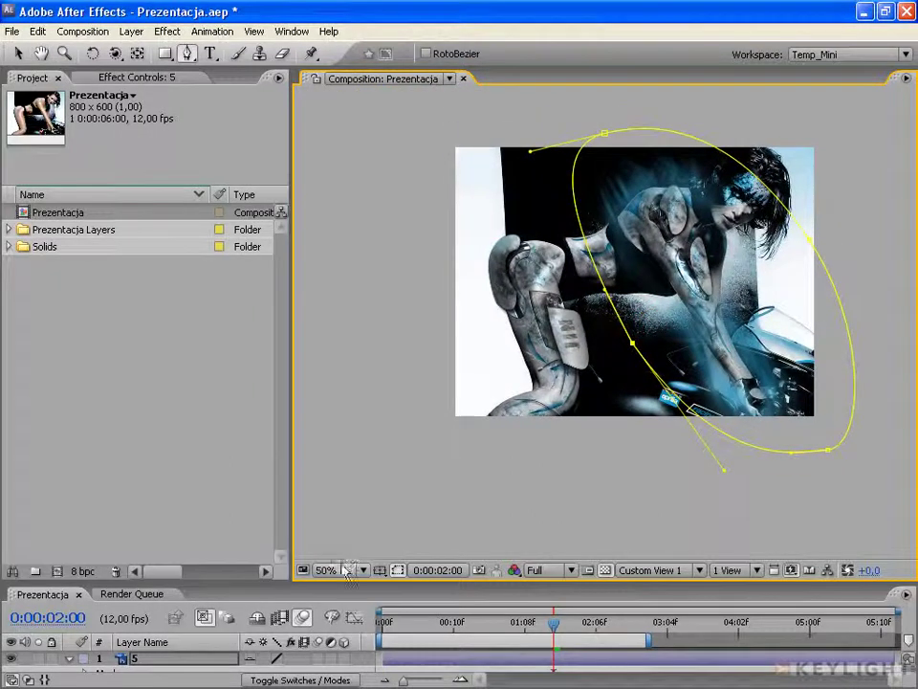
- Reset the viewer magnification and enlarge the timeline to show all layers
{"action": "left_click", "coordinate": [328, 570]}
{"action": "left_click", "coordinate": [351, 316]}
{"action": "mouse_move", "coordinate": [414, 580]}
{"action": "left_mouse_down"}
{"action": "mouse_move", "coordinate": [443, 400]}
{"action": "mouse_move", "coordinate": [444, 411]}
{"action": "left_mouse_up"}
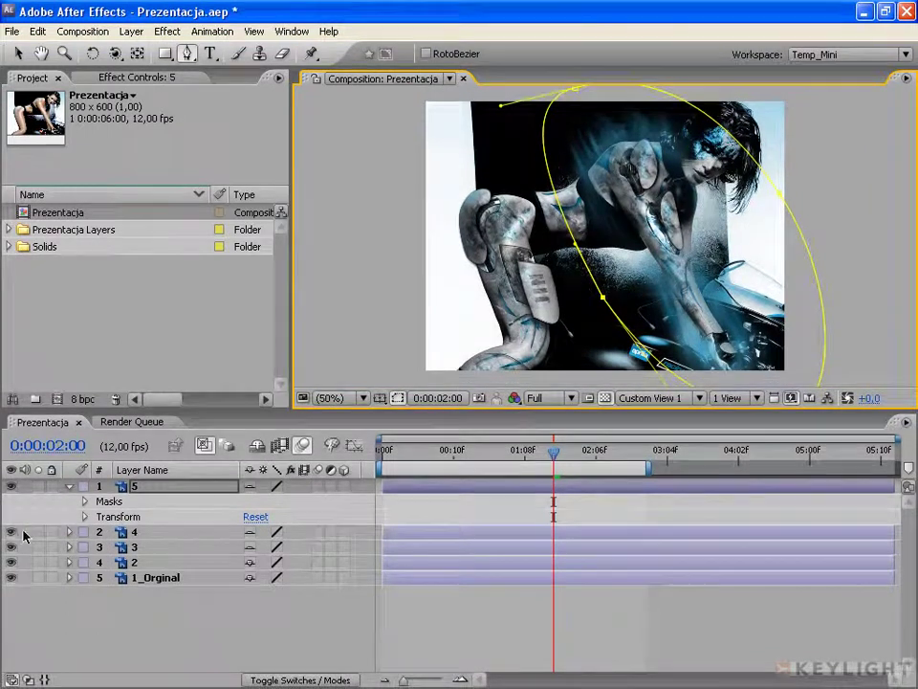
- Hide layers 4, 3 and 2 so only layer 5 shows, then switch to the Selection tool
{"action": "left_click", "coordinate": [70, 487]}
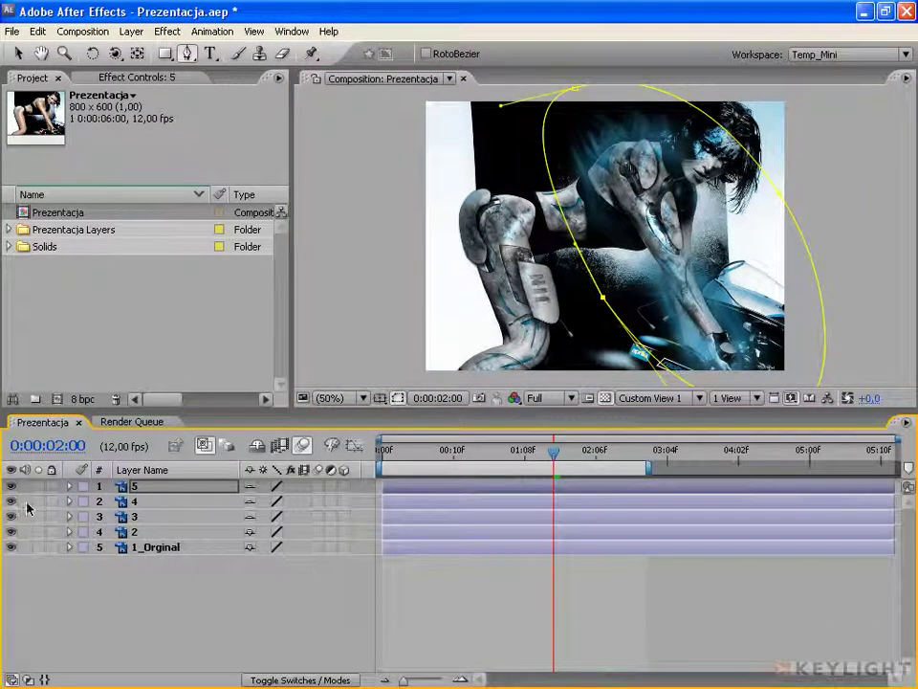
{"action": "left_click_drag", "start_coordinate": [12, 501], "coordinate": [11, 517]}
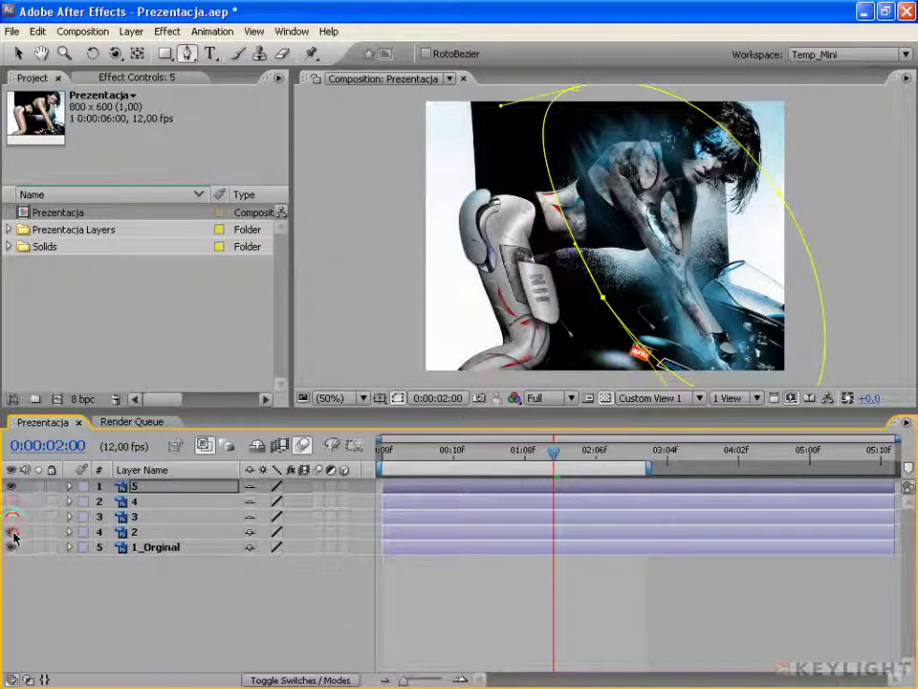
{"action": "left_click", "coordinate": [11, 532]}
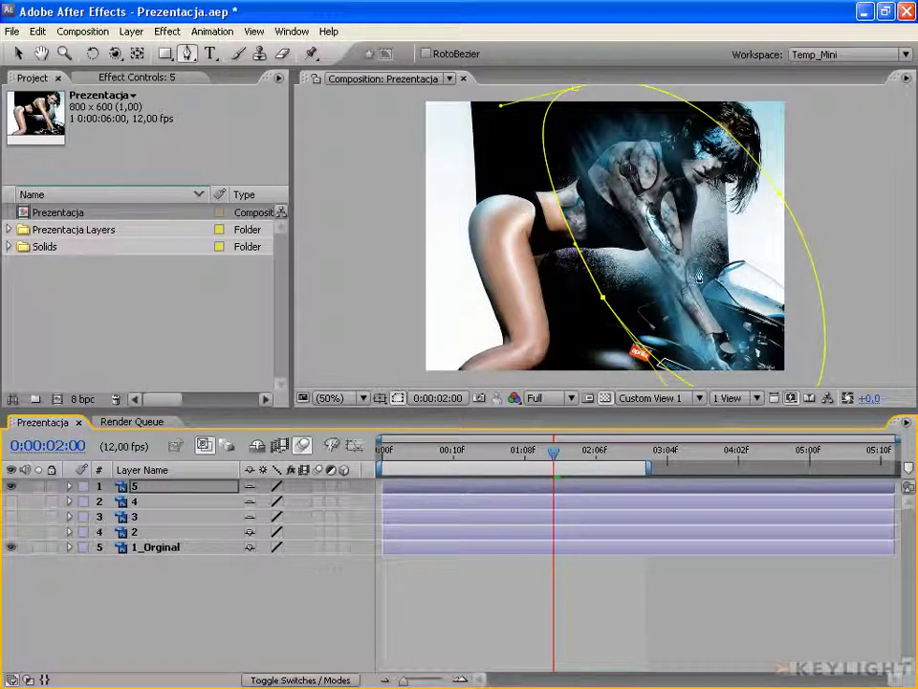
{"action": "left_click_drag", "start_coordinate": [593, 411], "coordinate": [590, 412]}
{"action": "key", "text": "v"}
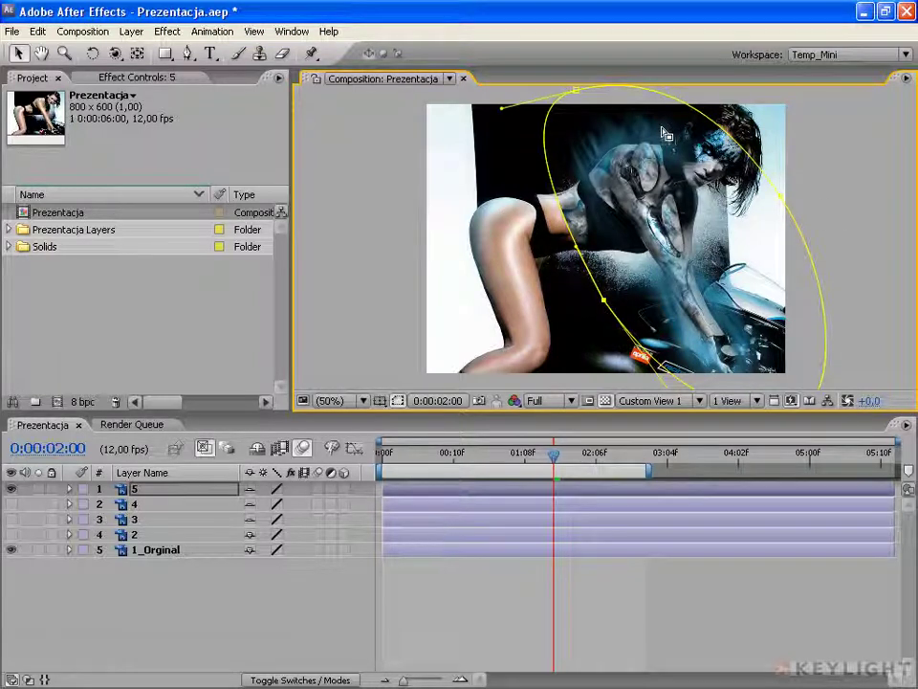
- Add a Mask Path keyframe on layer 5's Mask 1 at 0:00:02:04, then return to 0:00:02:00
{"action": "left_click", "coordinate": [68, 488]}
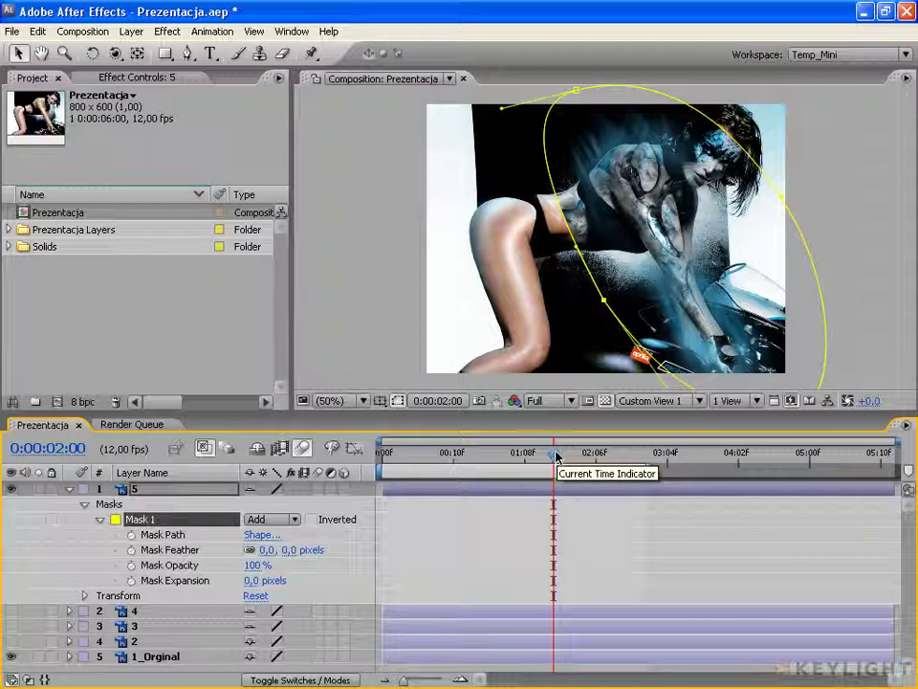
{"action": "left_click_drag", "start_coordinate": [557, 458], "coordinate": [585, 460]}
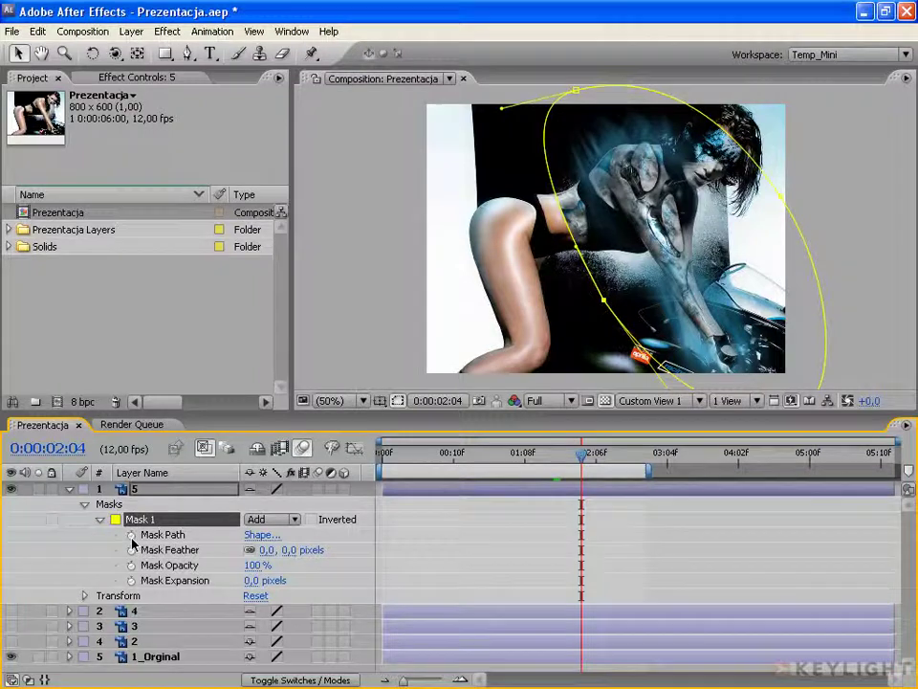
{"action": "left_click", "coordinate": [131, 535]}
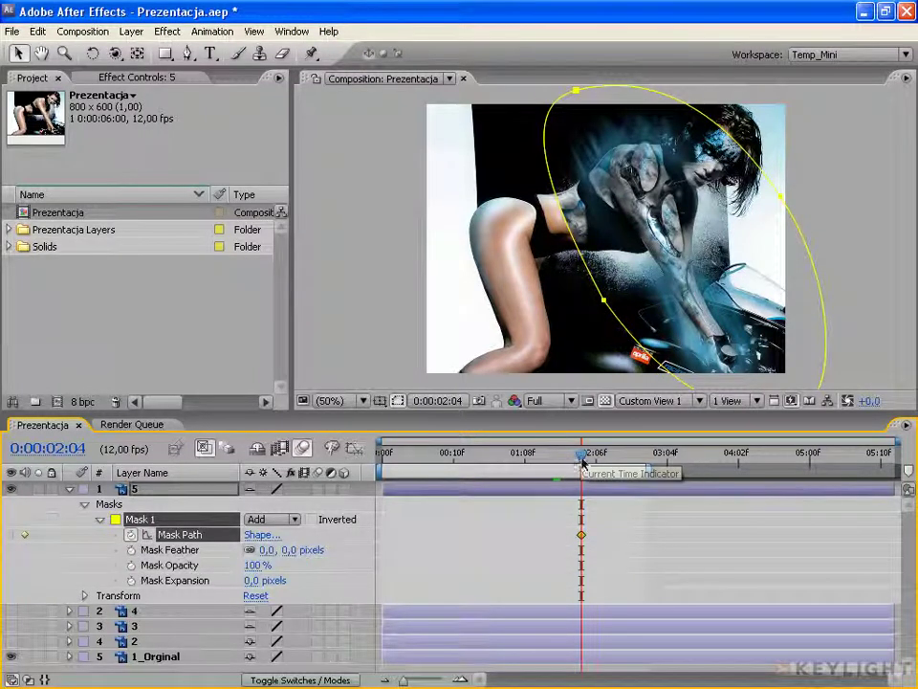
{"action": "left_click_drag", "start_coordinate": [582, 462], "coordinate": [555, 463]}
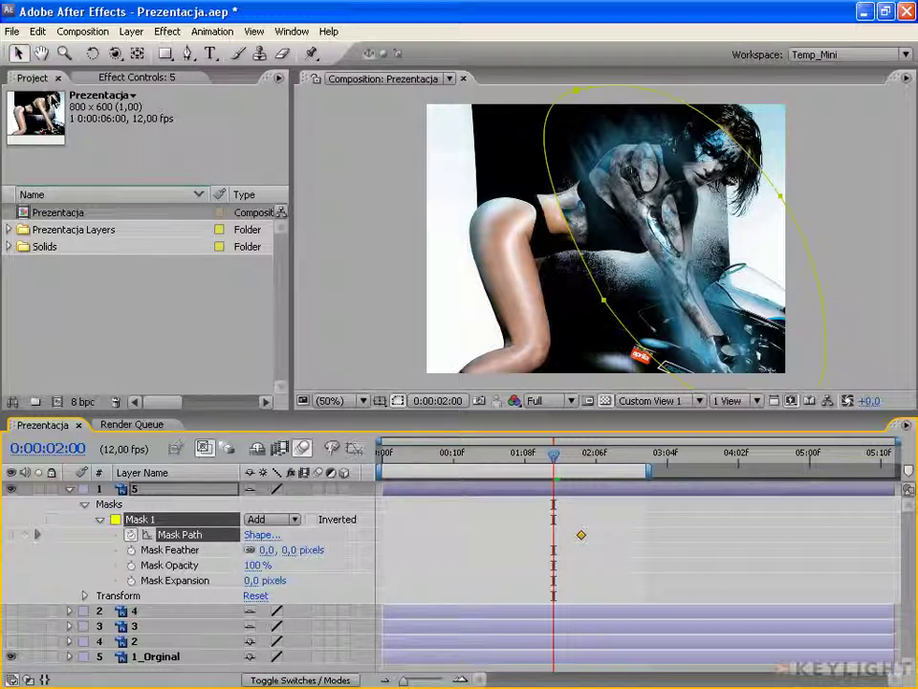
- At 0:00:02:00, drag layer 5's mask points right to squeeze it into a thin sliver
{"action": "left_click", "coordinate": [583, 113]}
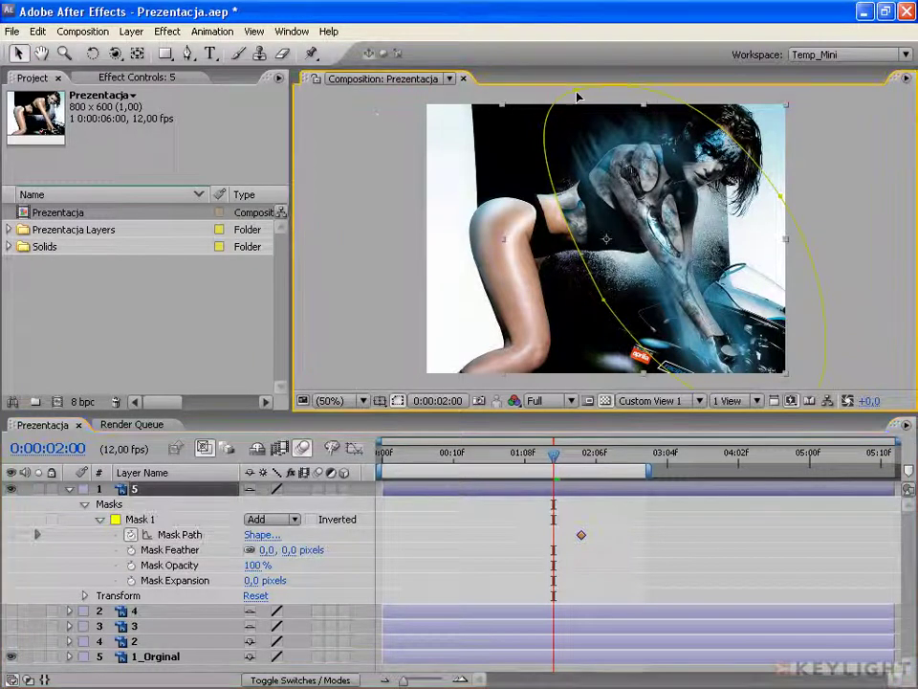
{"action": "left_click", "coordinate": [577, 94]}
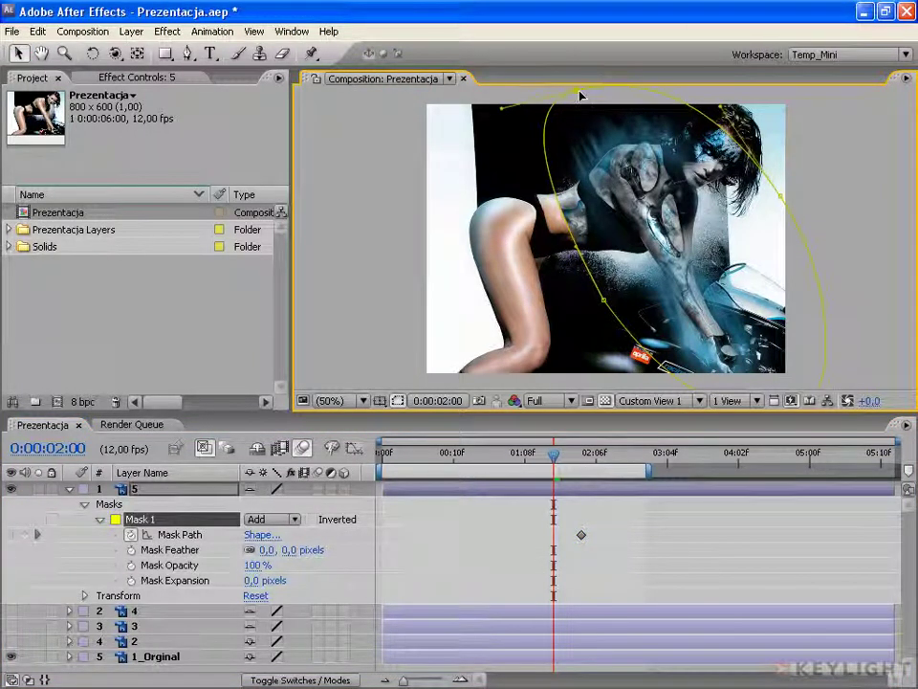
{"action": "left_click_drag", "start_coordinate": [579, 93], "coordinate": [722, 108]}
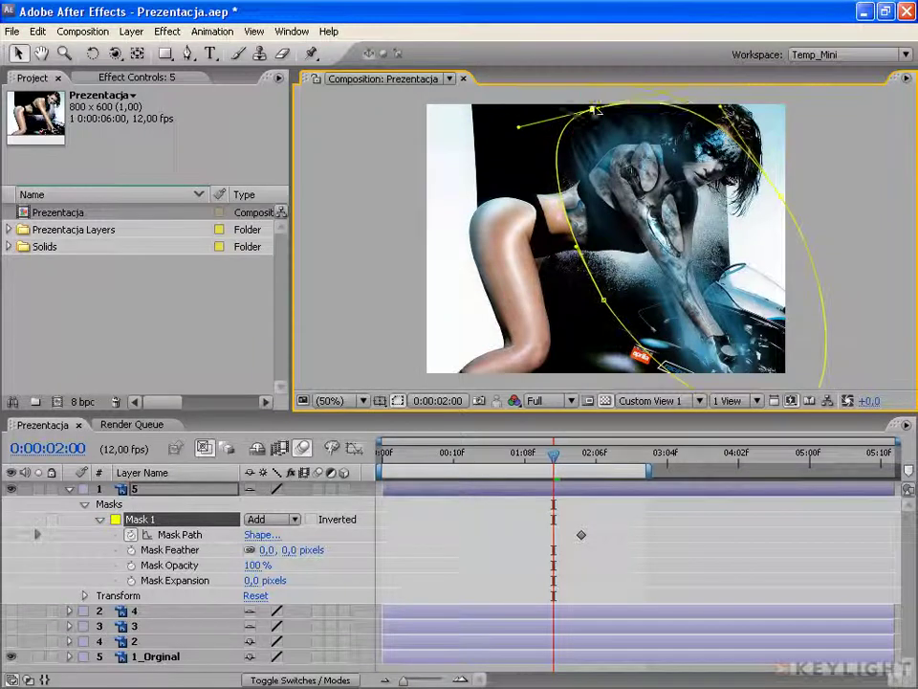
{"action": "left_click_drag", "start_coordinate": [802, 375], "coordinate": [821, 376]}
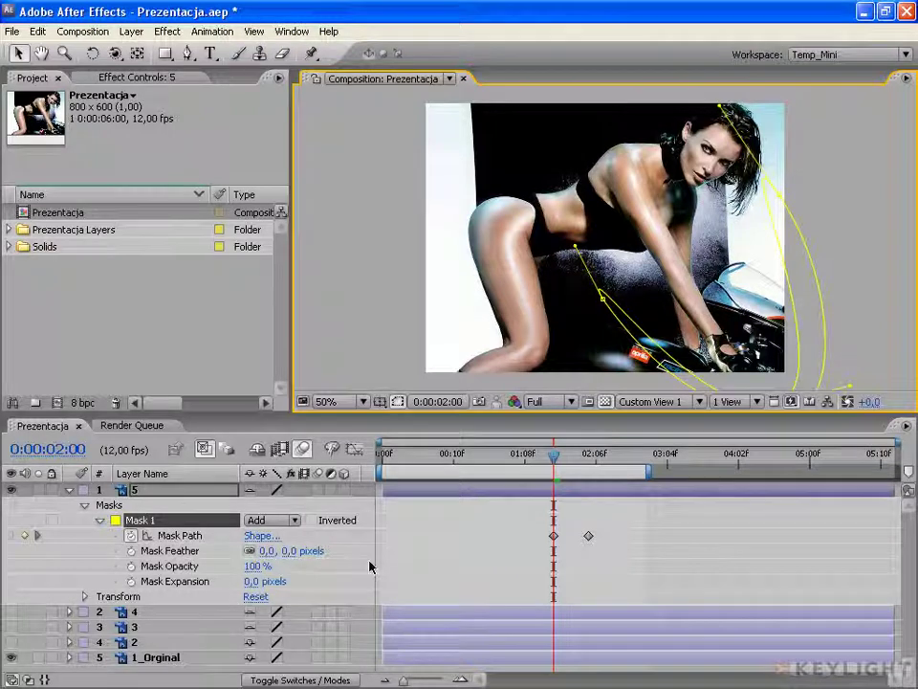
- Zoom in on the arm and motorcycle and scrub one frame ahead and back to check the mask
{"action": "scroll", "coordinate": [656, 349], "scroll_direction": "up", "scroll_amount": 2}
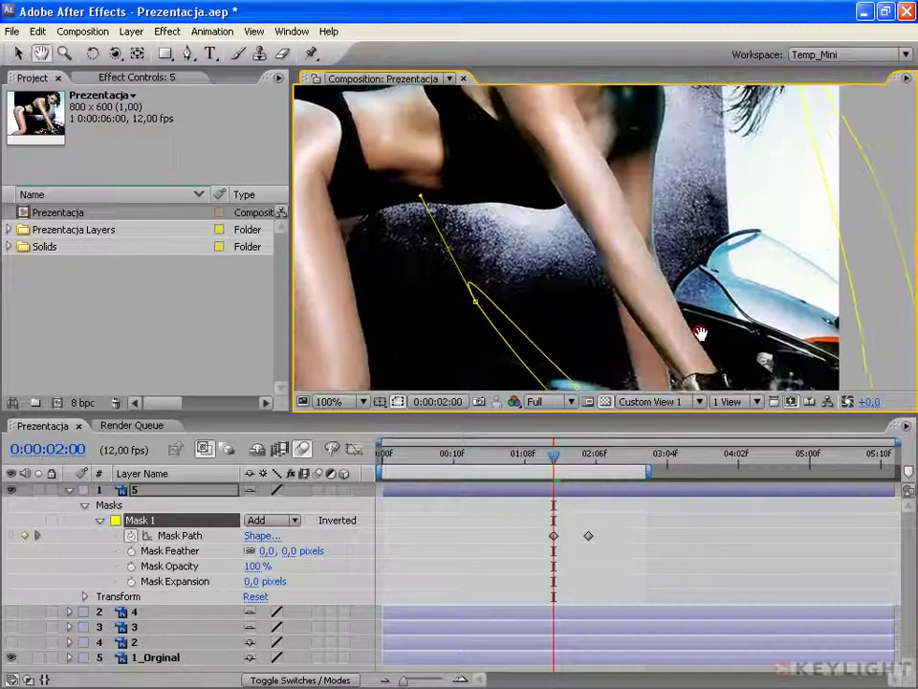
{"action": "left_click_drag", "start_coordinate": [656, 349], "coordinate": [541, 230]}
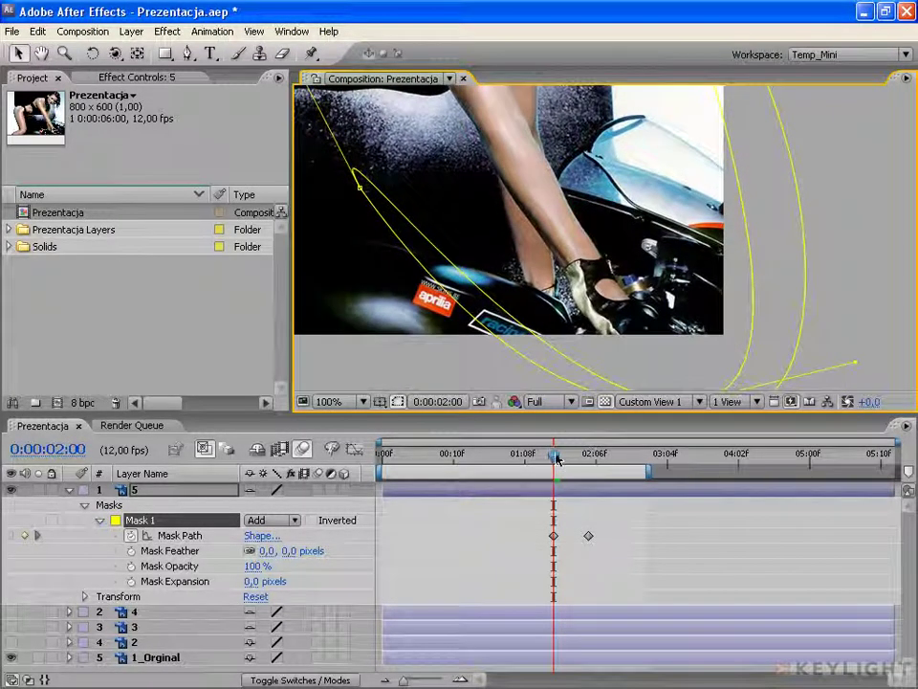
{"action": "left_click_drag", "start_coordinate": [557, 459], "coordinate": [562, 457]}
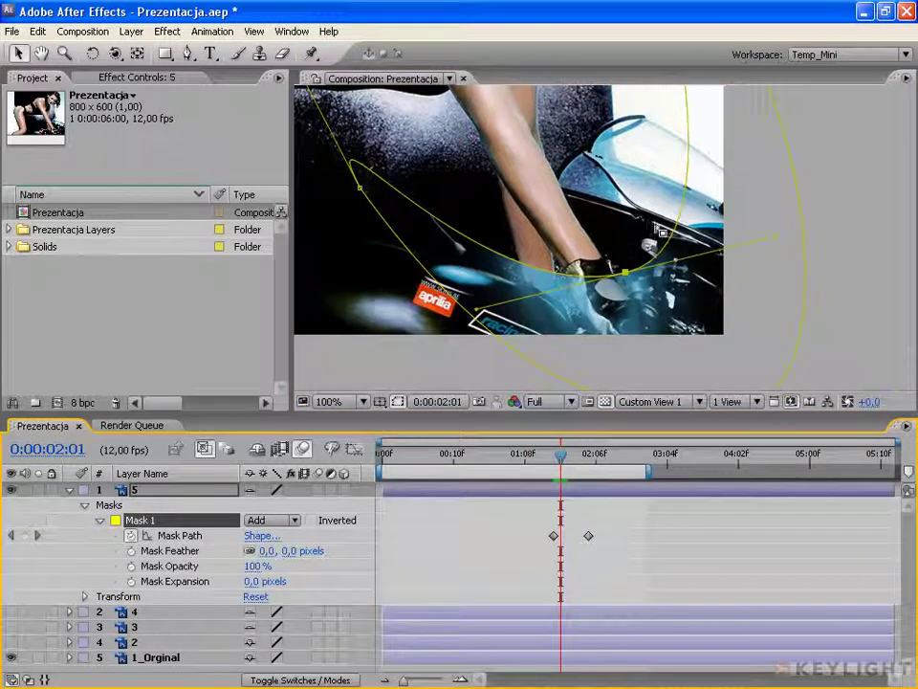
{"action": "left_click_drag", "start_coordinate": [562, 456], "coordinate": [555, 456]}
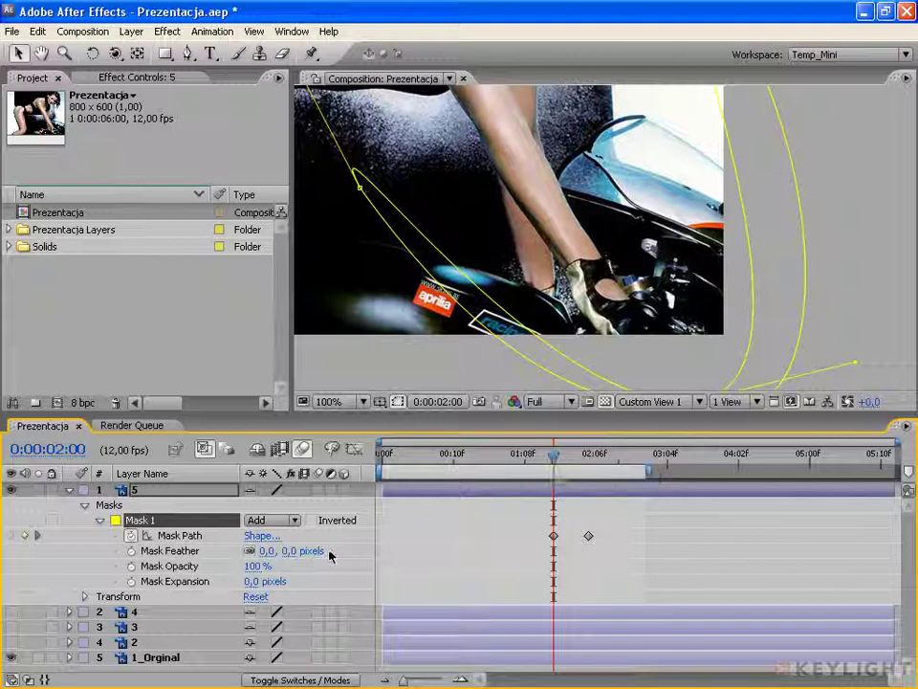
- Raise Mask 1's feather to 140,0 pixels, scrub around 0:00:02:00 to compare, and zoom back to 50%
{"action": "left_click_drag", "start_coordinate": [266, 556], "coordinate": [356, 553]}
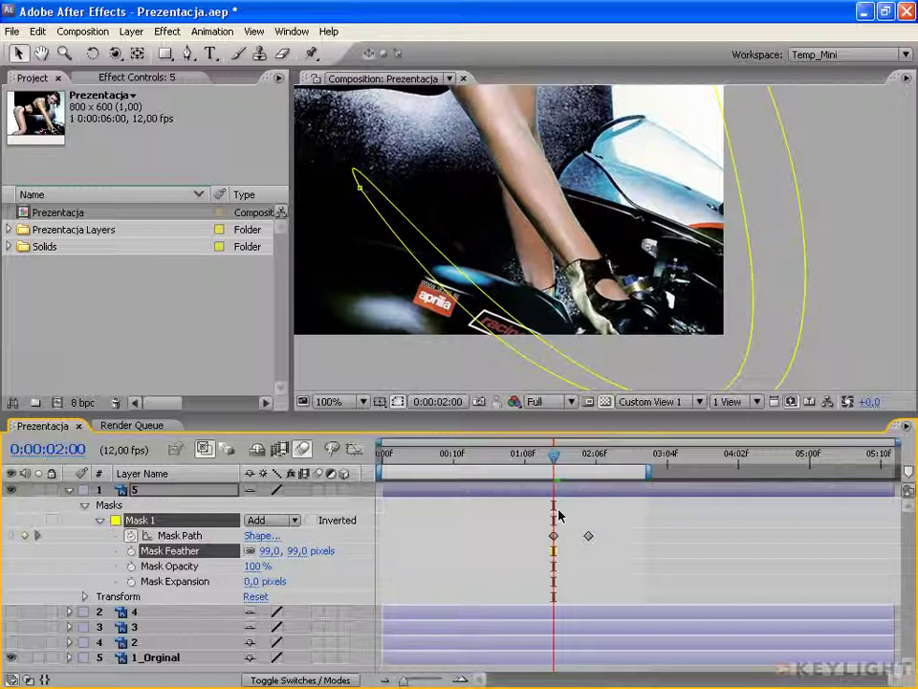
{"action": "left_click_drag", "start_coordinate": [552, 463], "coordinate": [561, 463]}
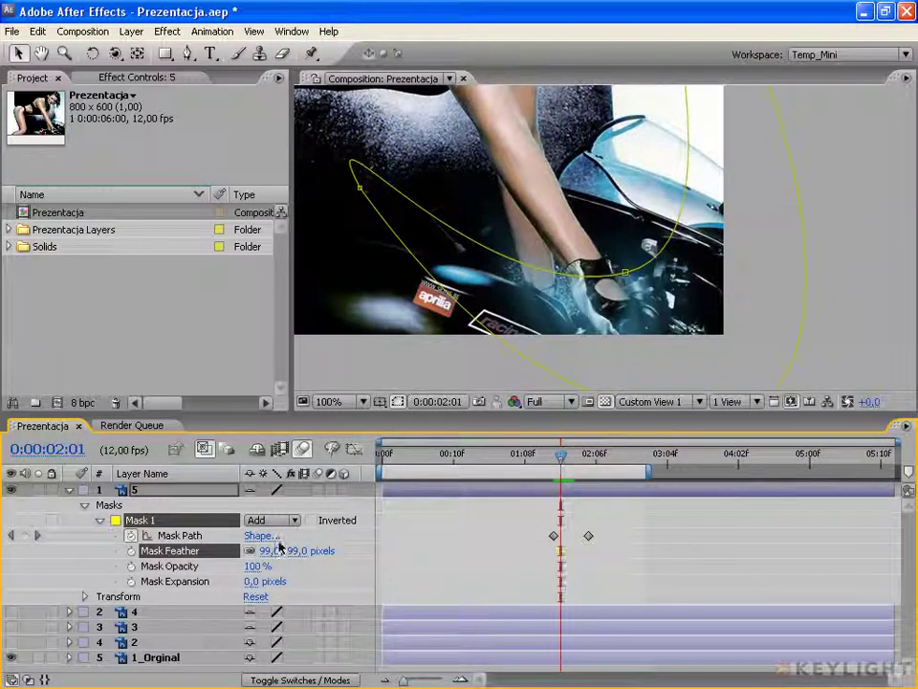
{"action": "mouse_move", "coordinate": [271, 551]}
{"action": "left_mouse_down"}
{"action": "mouse_move", "coordinate": [282, 553]}
{"action": "mouse_move", "coordinate": [271, 551]}
{"action": "left_mouse_up"}
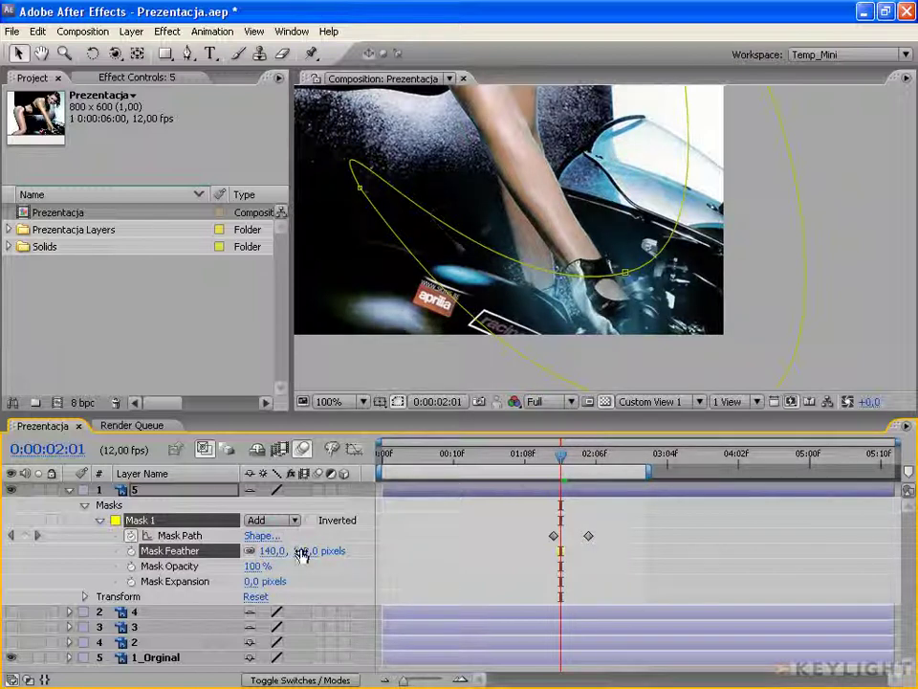
{"action": "left_click_drag", "start_coordinate": [560, 456], "coordinate": [572, 459]}
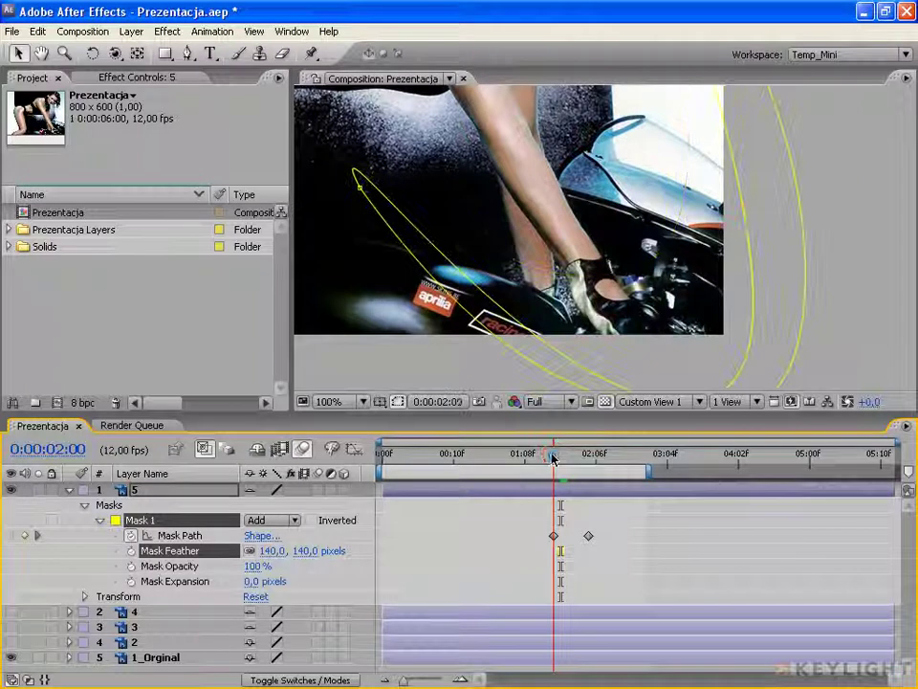
{"action": "key", "text": "comma"}
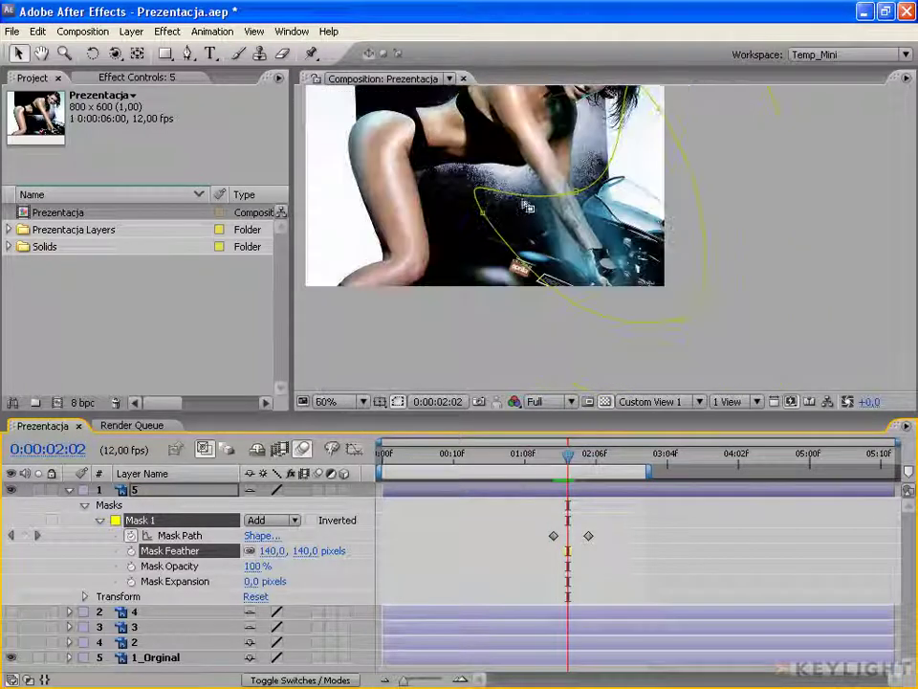
{"action": "mouse_move", "coordinate": [523, 226]}
{"action": "left_mouse_down"}
{"action": "mouse_move", "coordinate": [594, 298]}
{"action": "mouse_move", "coordinate": [580, 258]}
{"action": "left_mouse_up"}
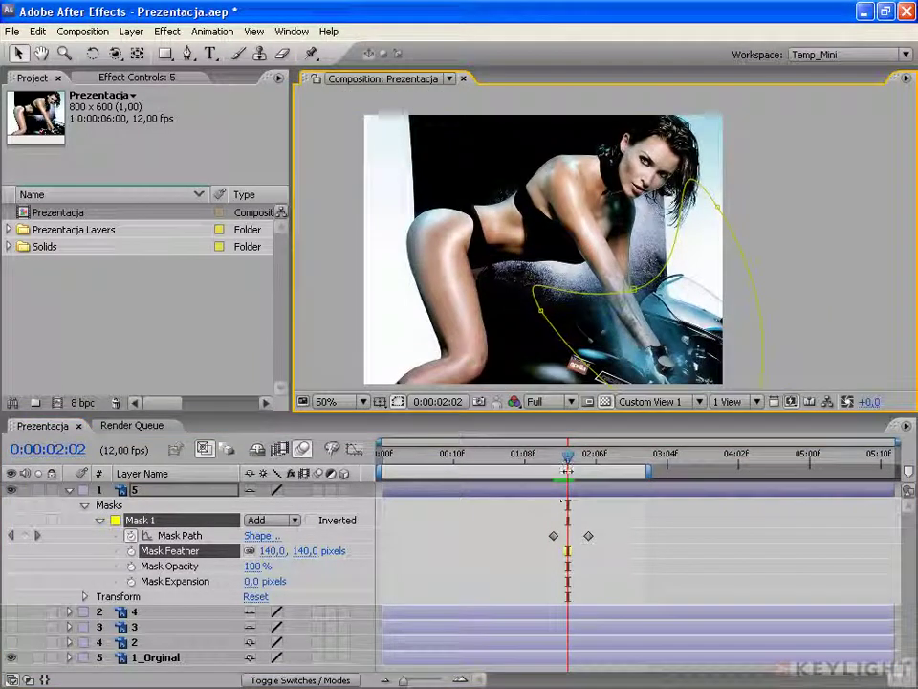
{"action": "left_click_drag", "start_coordinate": [568, 462], "coordinate": [553, 460]}
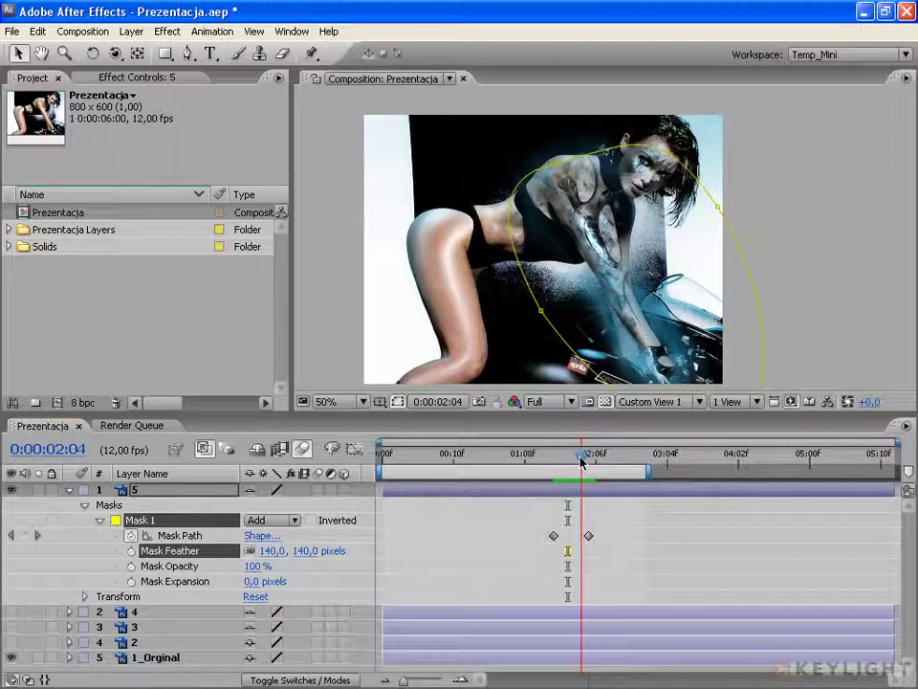
- Select the second Mask Path keyframe, stretch the work area over the full timeline, and unhide layers 4, 3 and 2
{"action": "left_click", "coordinate": [589, 536]}
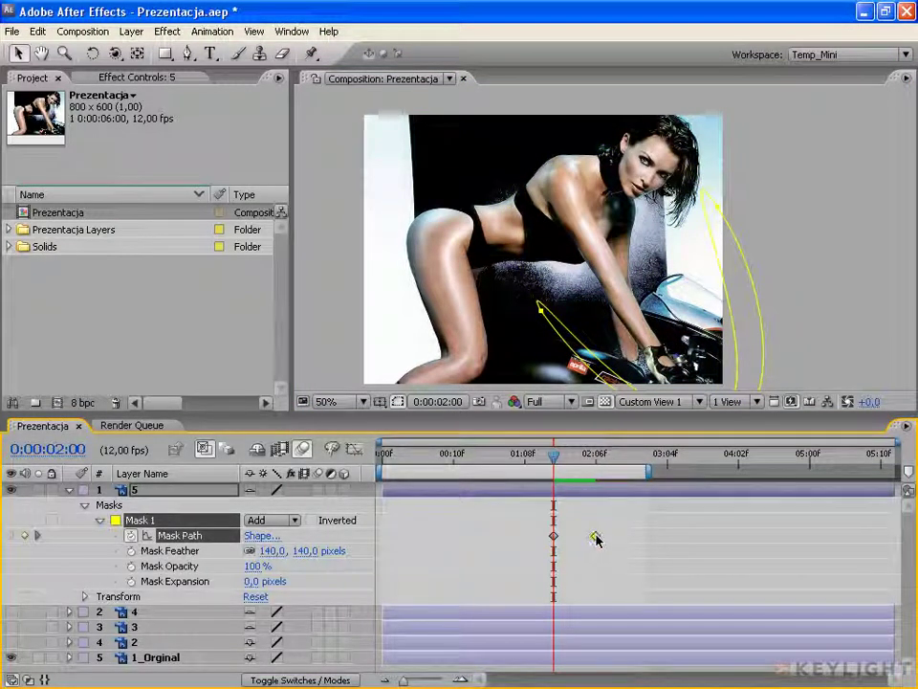
{"action": "double_click", "coordinate": [566, 471]}
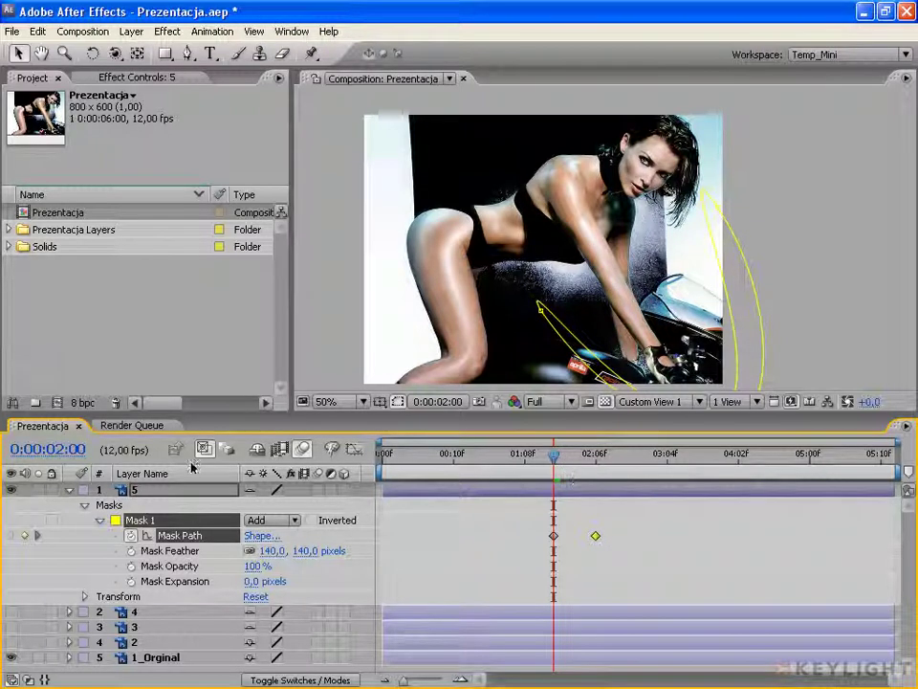
{"action": "left_click_drag", "start_coordinate": [13, 613], "coordinate": [13, 641]}
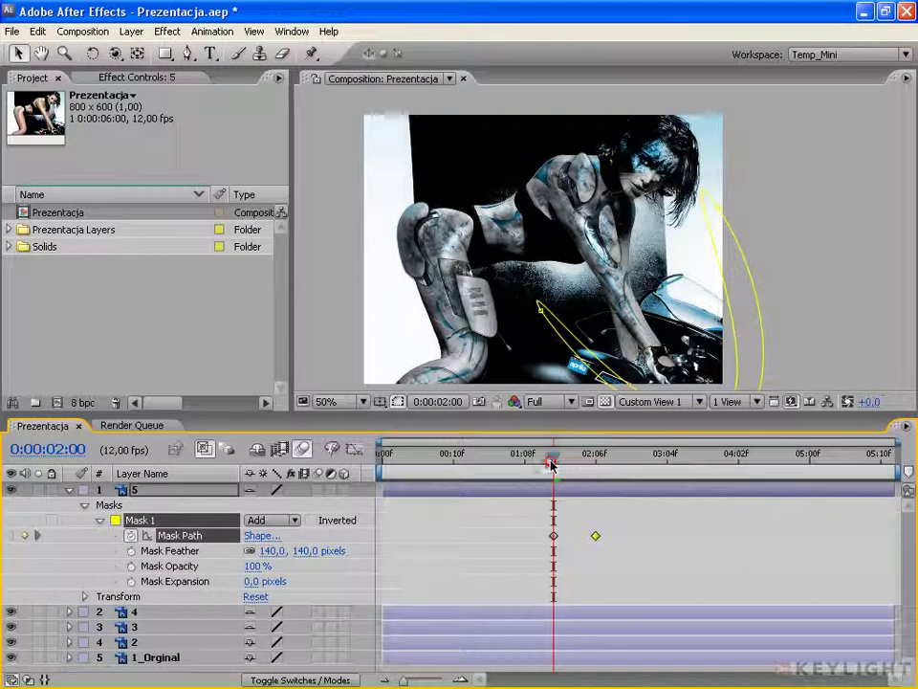
- From the first frame, preview the wipe animation in a maximized Composition panel at full size
{"action": "key", "text": "Home"}
{"action": "key", "text": "grave"}
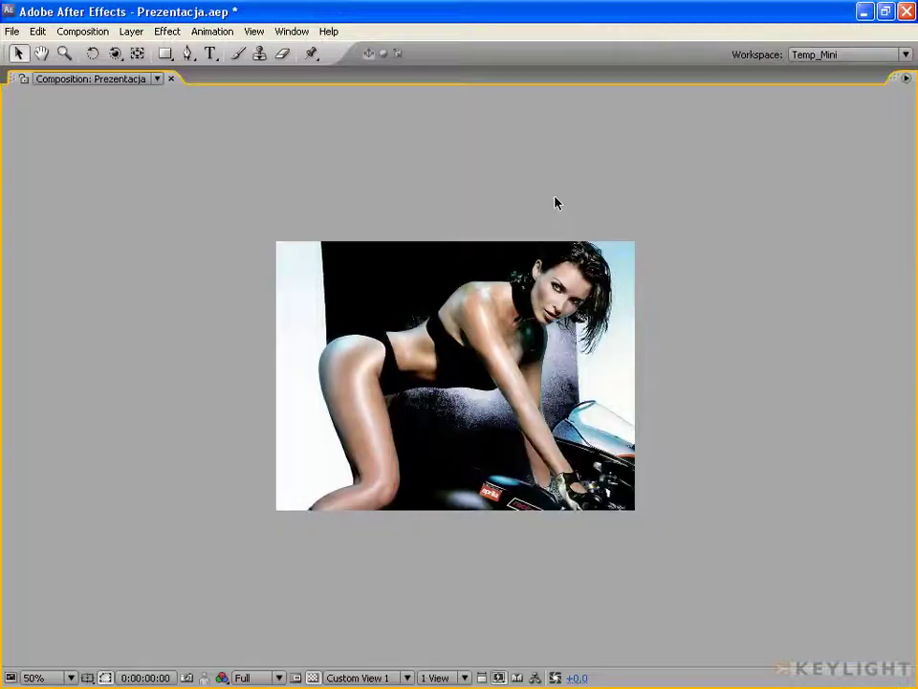
{"action": "key", "text": "period"}
{"action": "key", "text": "space"}
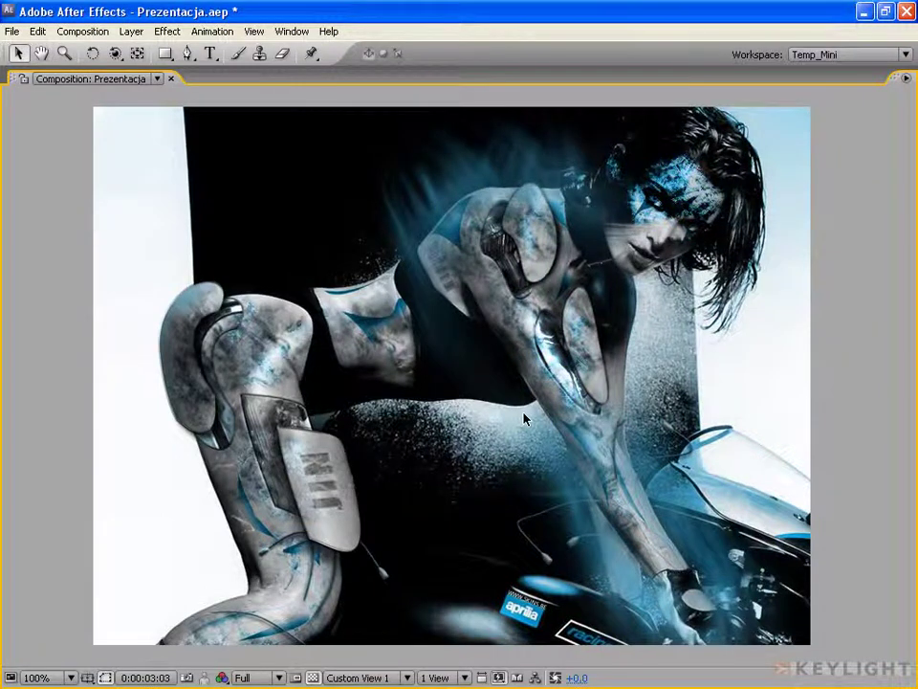
- Restore the panel layout at 50% zoom, collapse layer 5's mask properties, and return to 0:00:00:00
{"action": "key", "text": "grave"}
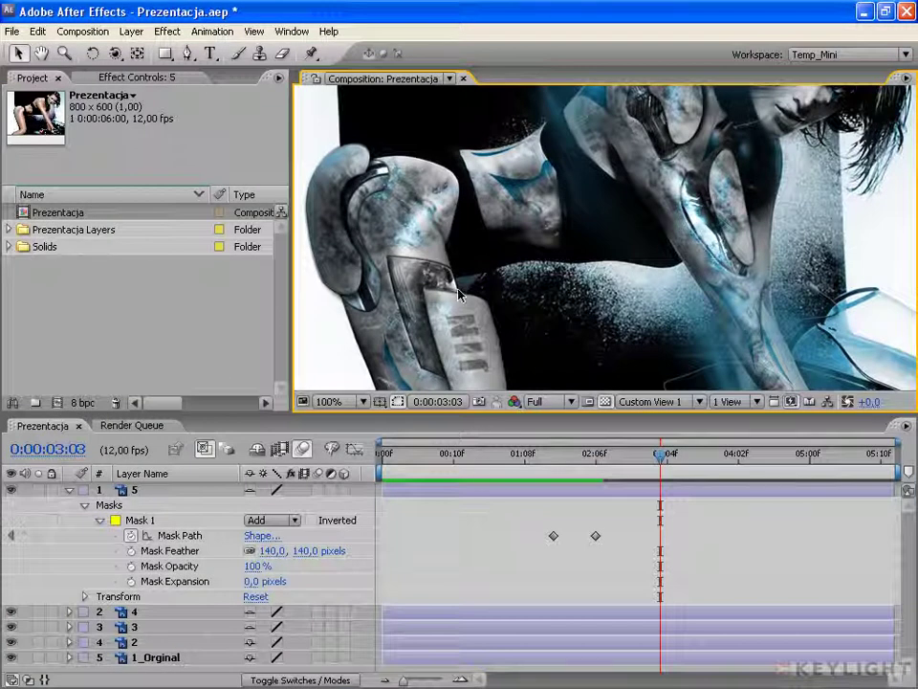
{"action": "key", "text": "comma"}
{"action": "key", "text": "comma"}
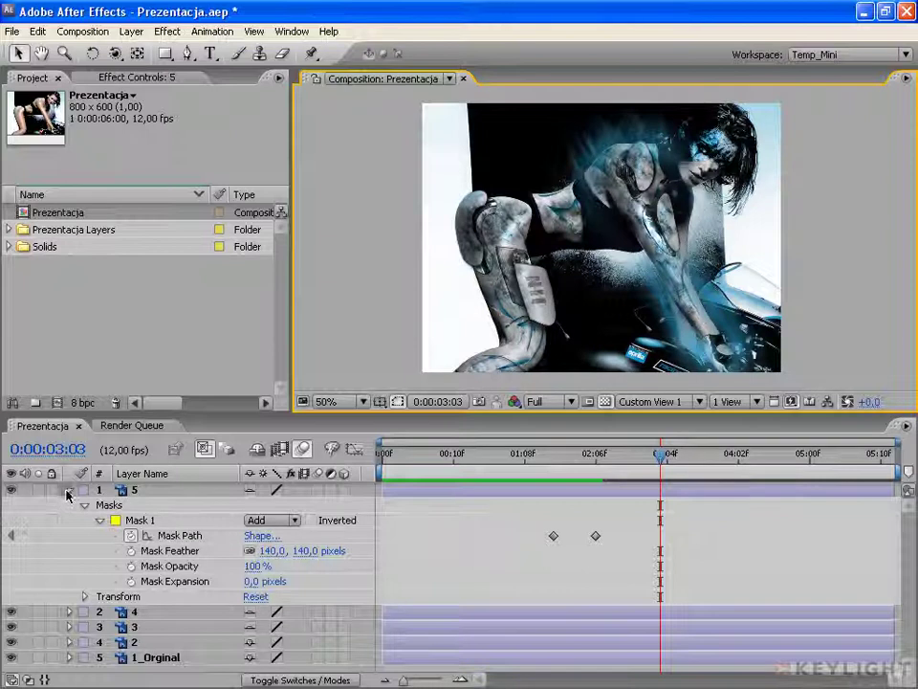
{"action": "left_click", "coordinate": [69, 490]}
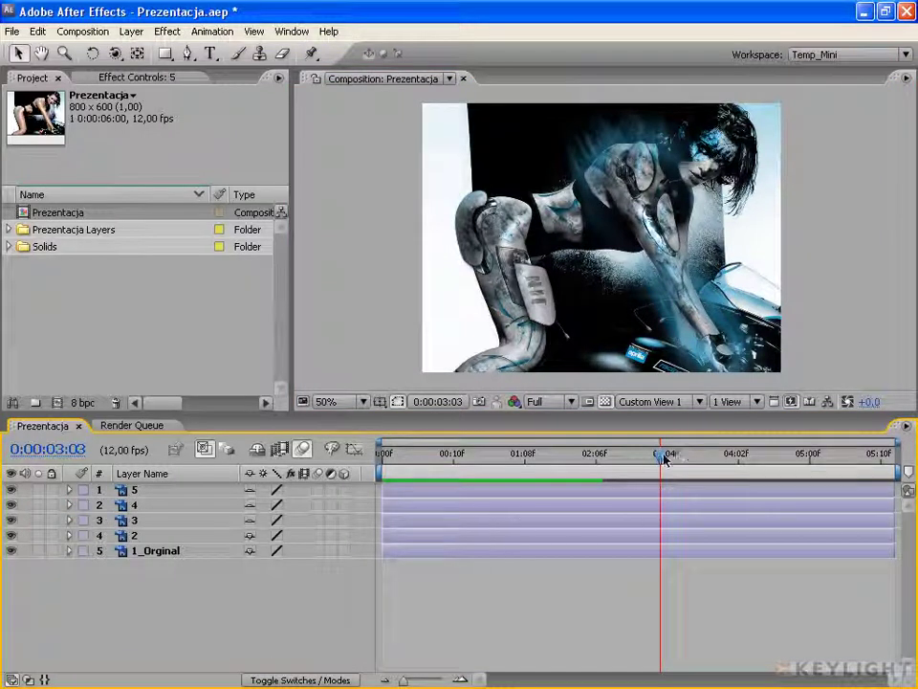
{"action": "key", "text": "Home"}
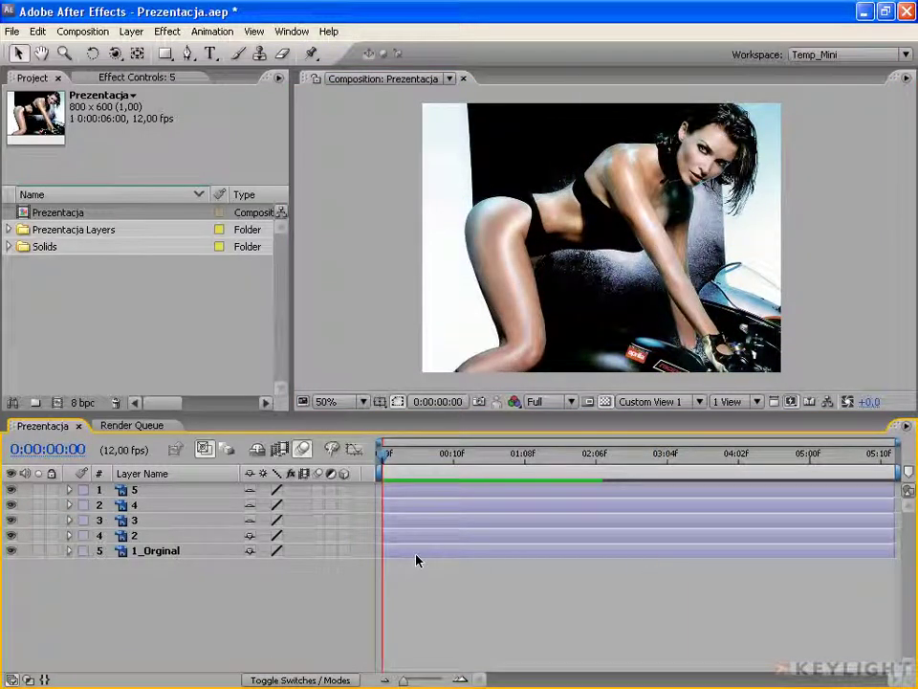